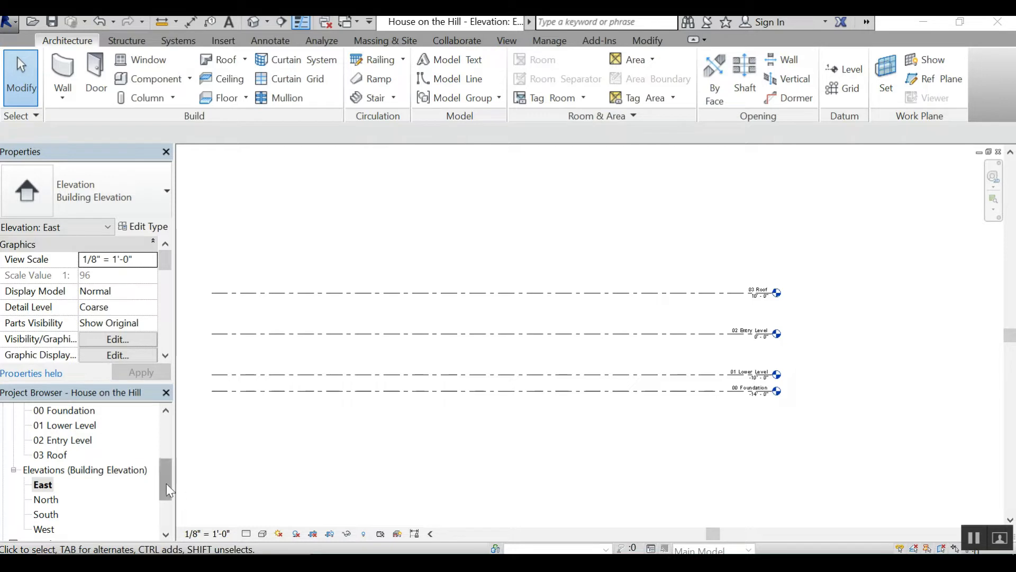
Step: Open the 00 Foundation floor plan and start a wall with the type Retaining - 12" Concrete
{"action": "left_click_drag", "start_coordinate": [164, 481], "coordinate": [159, 434]}
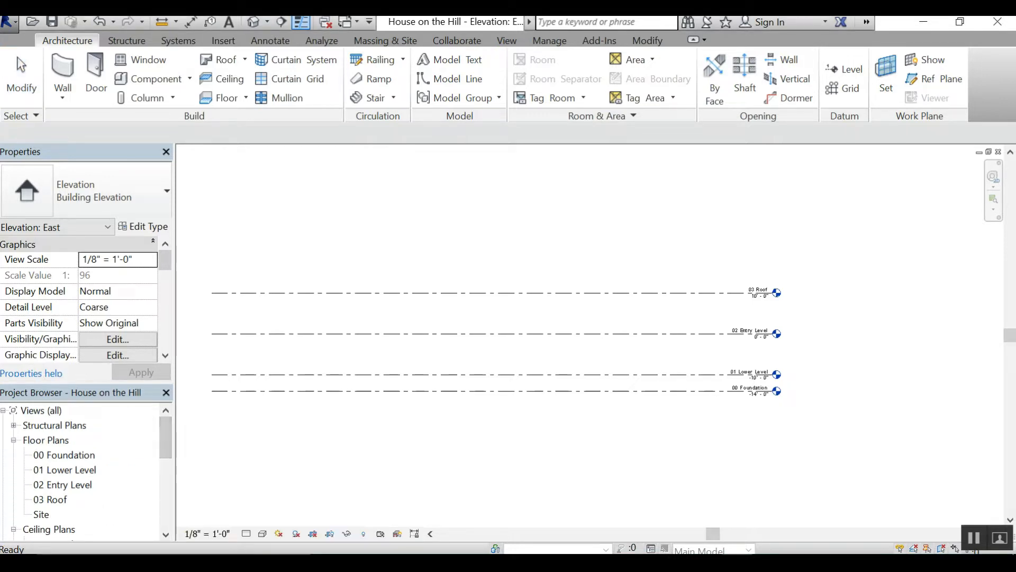
{"action": "double_click", "coordinate": [72, 459]}
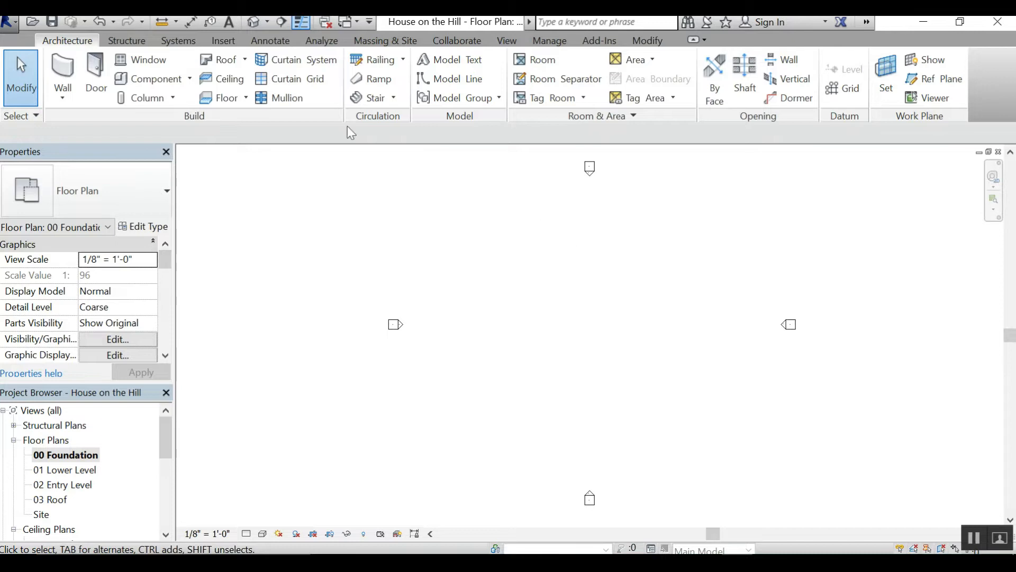
{"action": "left_click", "coordinate": [62, 72]}
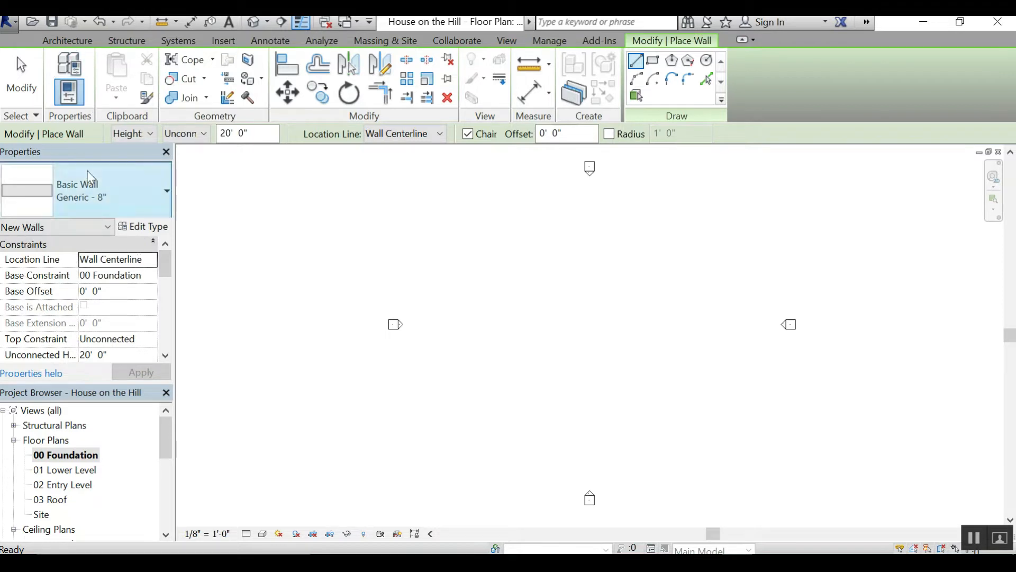
{"action": "left_click", "coordinate": [167, 191]}
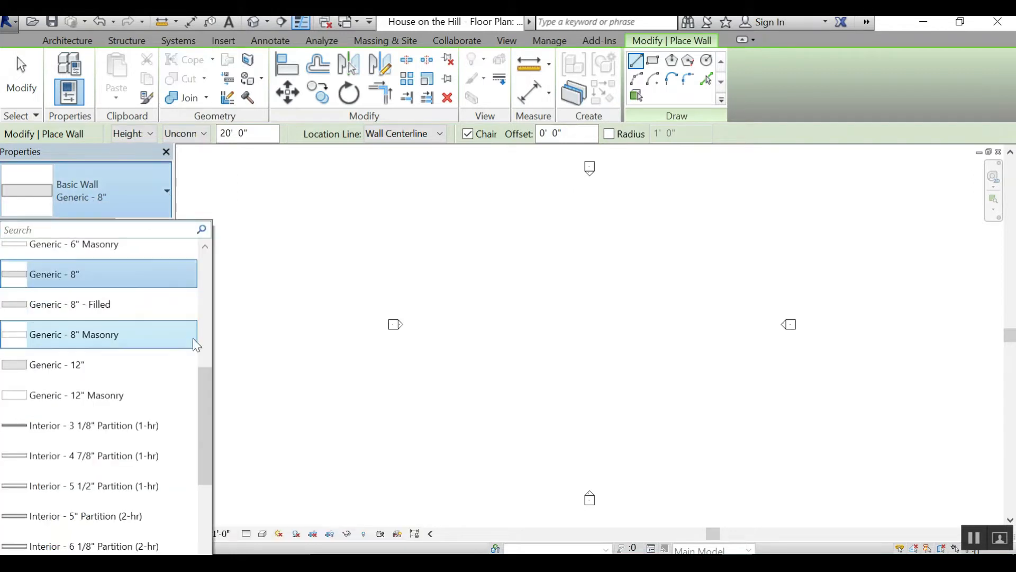
{"action": "left_click_drag", "start_coordinate": [207, 385], "coordinate": [213, 257]}
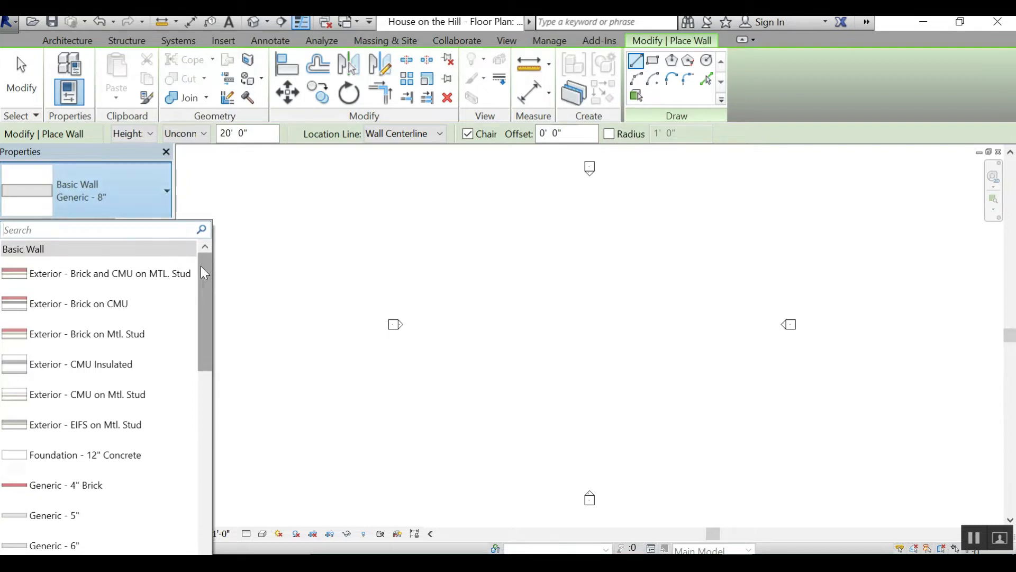
{"action": "left_click_drag", "start_coordinate": [205, 268], "coordinate": [205, 281]}
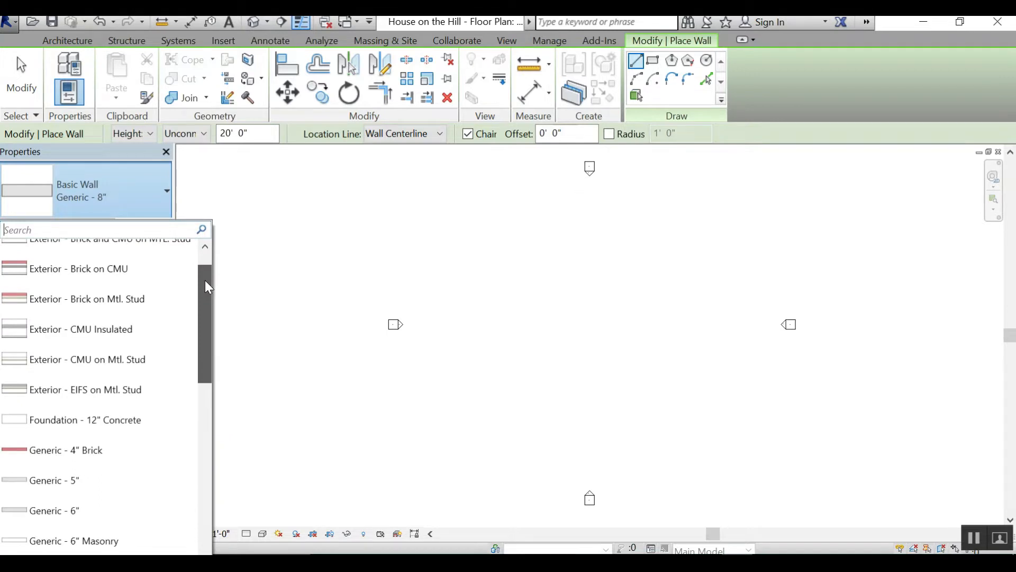
{"action": "left_click_drag", "start_coordinate": [205, 280], "coordinate": [201, 404]}
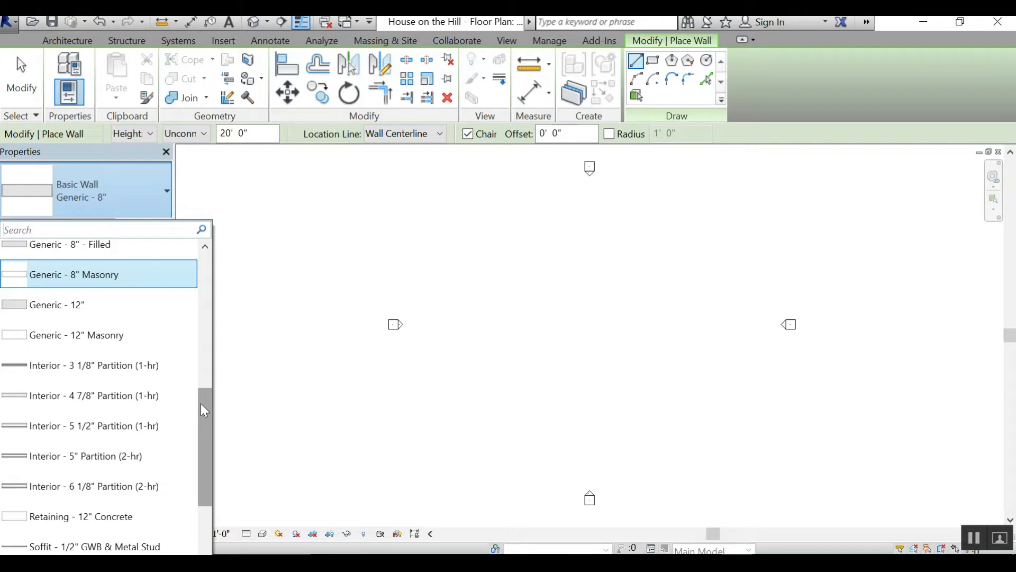
{"action": "left_click_drag", "start_coordinate": [203, 399], "coordinate": [205, 411]}
{"action": "mouse_move", "coordinate": [109, 482]}
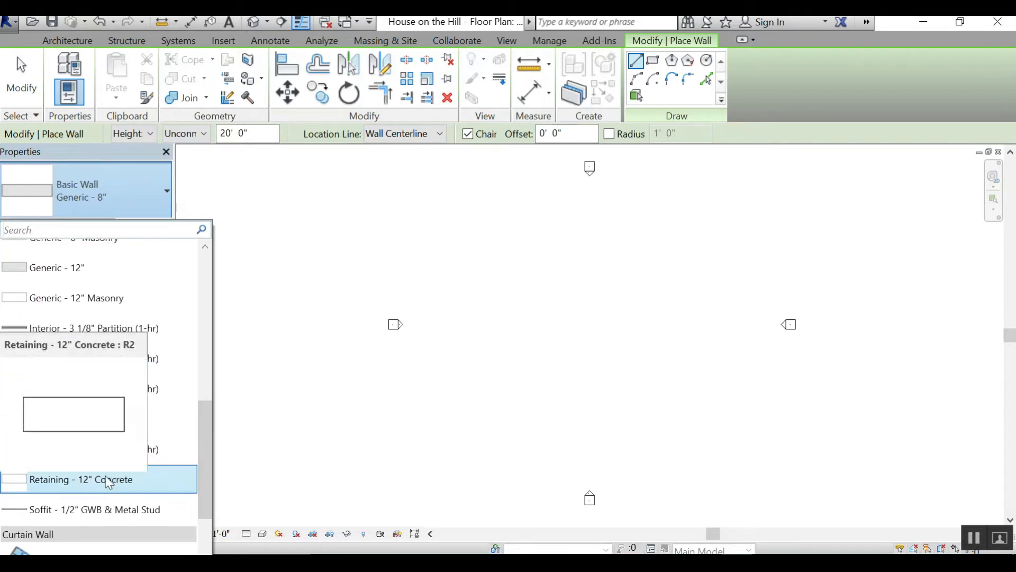
{"action": "left_click_drag", "start_coordinate": [204, 411], "coordinate": [188, 433]}
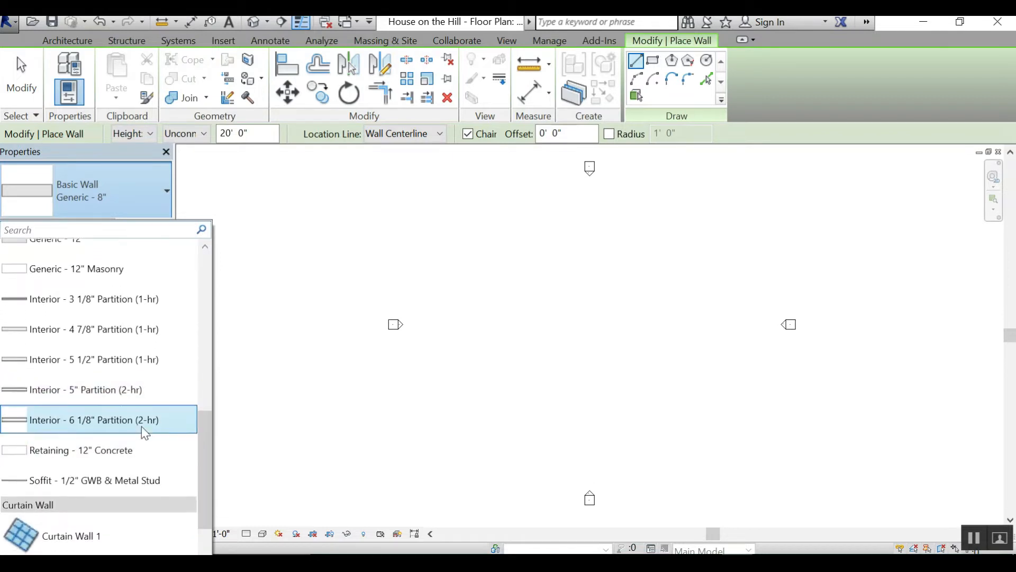
{"action": "mouse_move", "coordinate": [53, 449]}
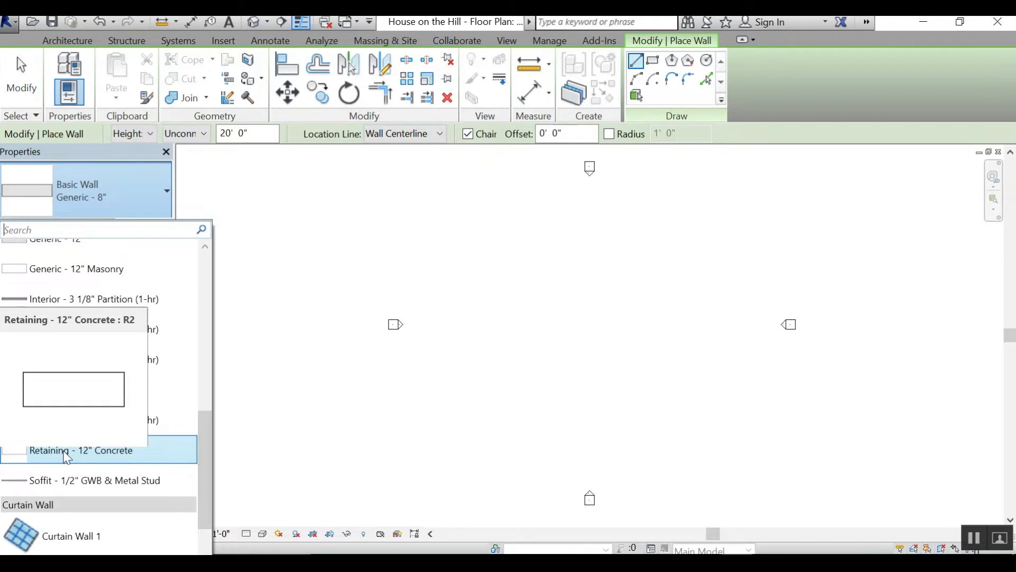
{"action": "left_click", "coordinate": [66, 451]}
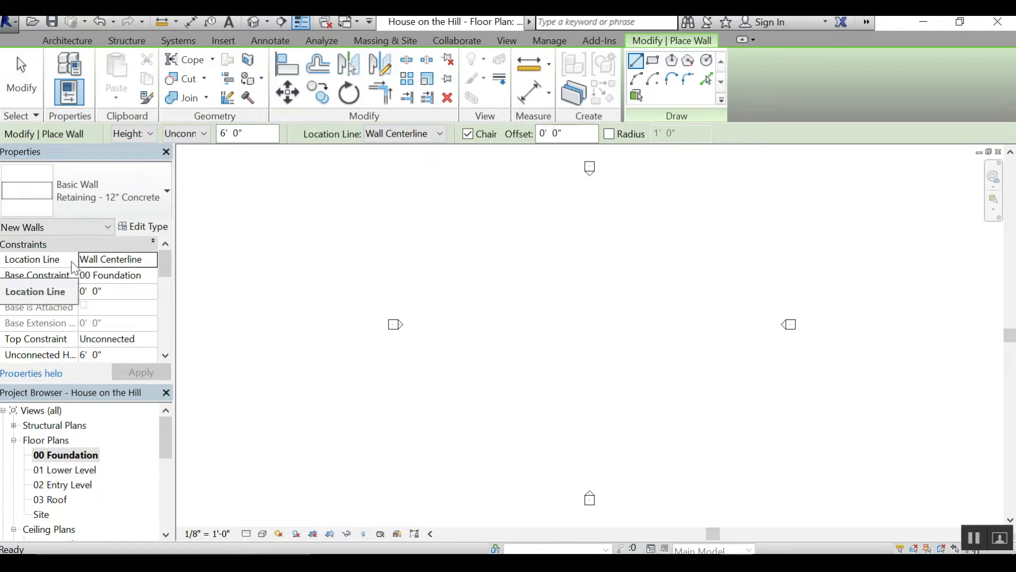
Step: Set the new wall's location line to Finish Face: Exterior
{"action": "left_click", "coordinate": [154, 260]}
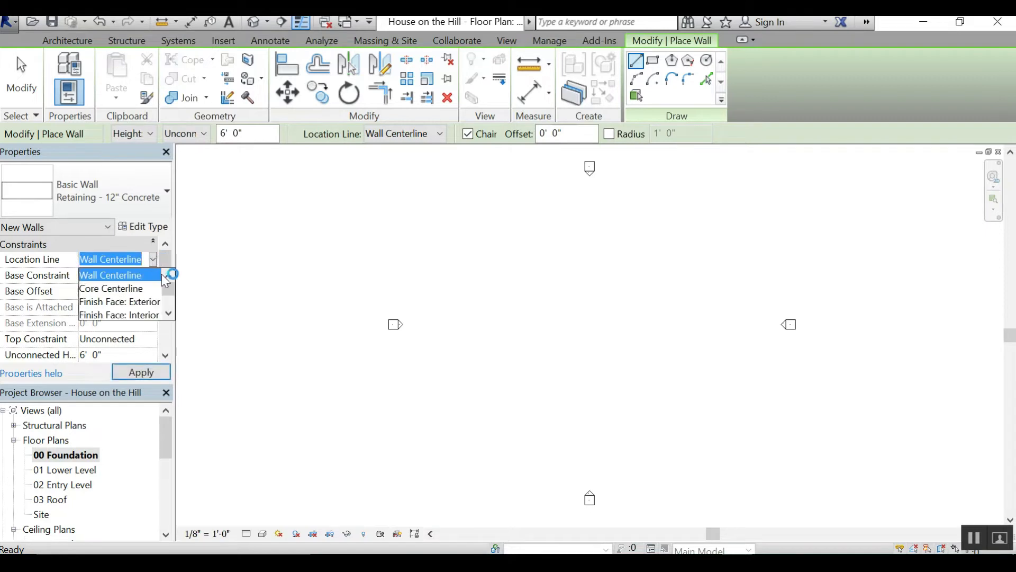
{"action": "left_click_drag", "start_coordinate": [168, 288], "coordinate": [167, 288]}
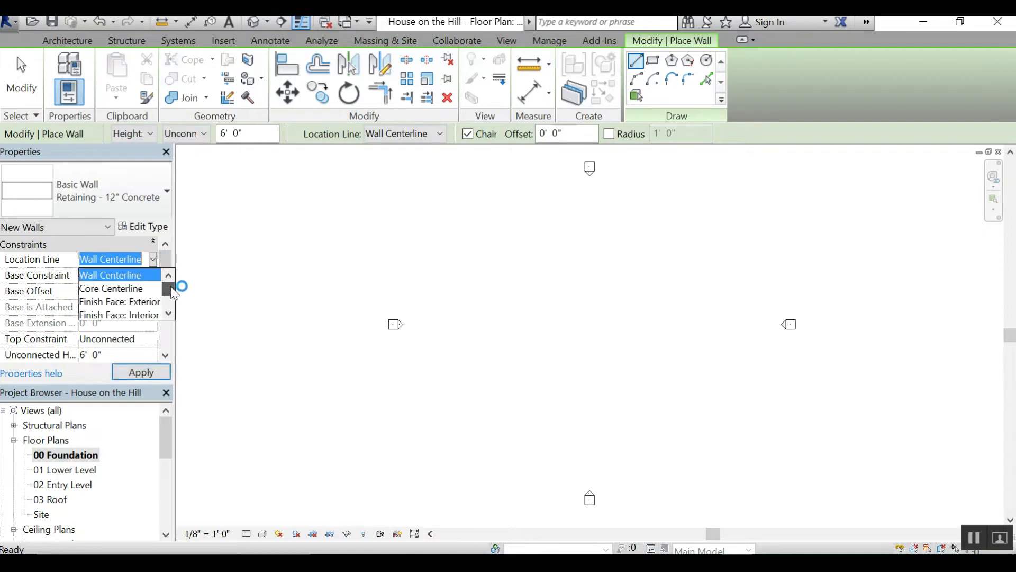
{"action": "left_click", "coordinate": [168, 314]}
{"action": "left_click", "coordinate": [169, 315]}
{"action": "left_click", "coordinate": [169, 314]}
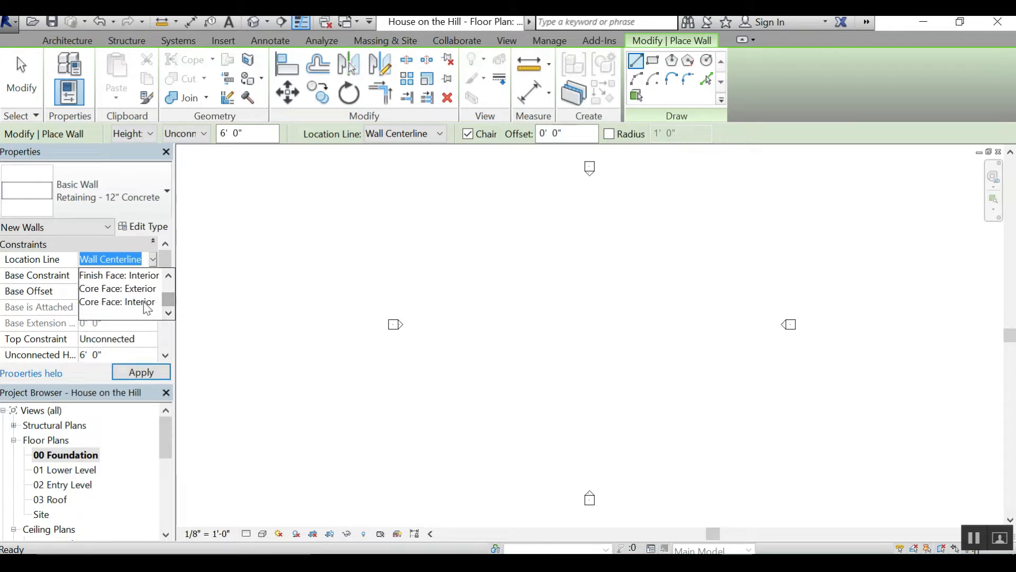
{"action": "left_click_drag", "start_coordinate": [170, 299], "coordinate": [171, 284]}
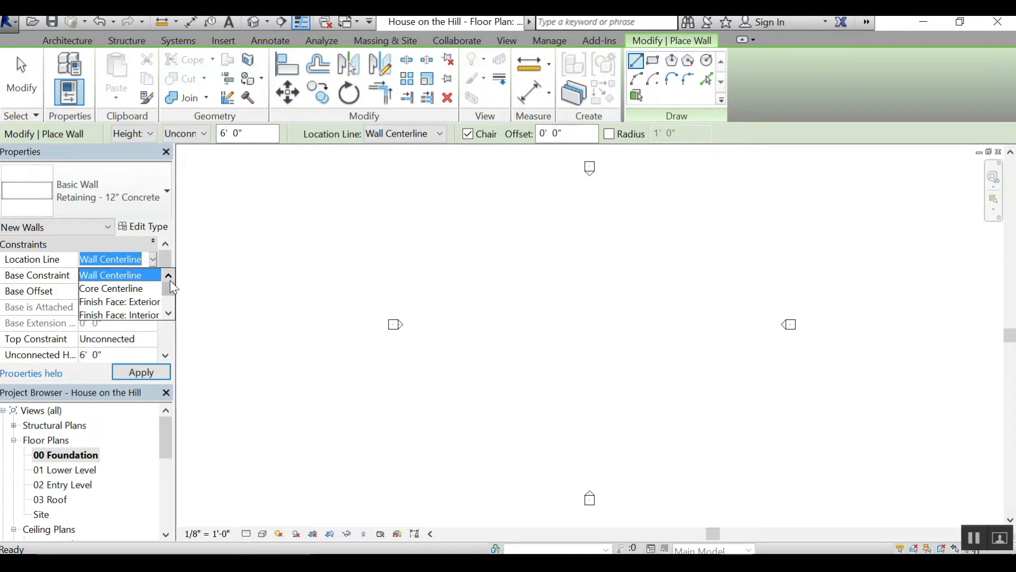
{"action": "left_click", "coordinate": [136, 303]}
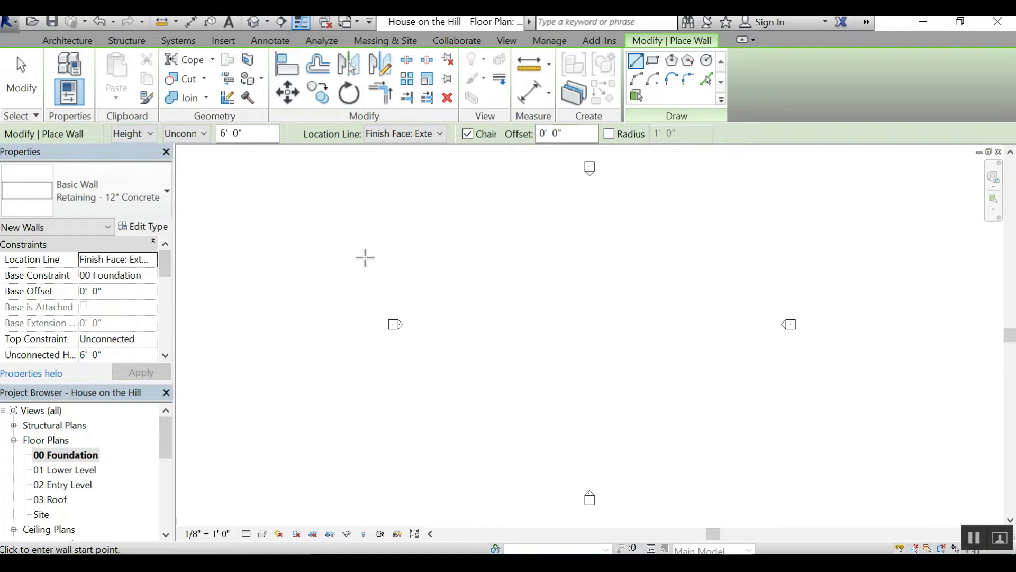
Step: Set the wall's location line to Wall Centerline and its top constraint to Up to level: 02 Entry Level
{"action": "left_click", "coordinate": [152, 262]}
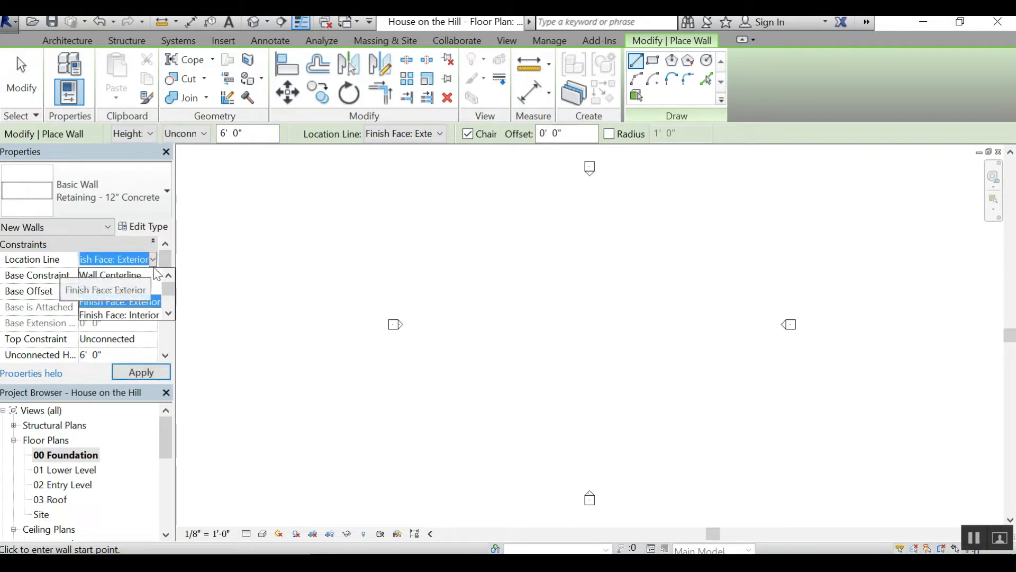
{"action": "left_click", "coordinate": [120, 277]}
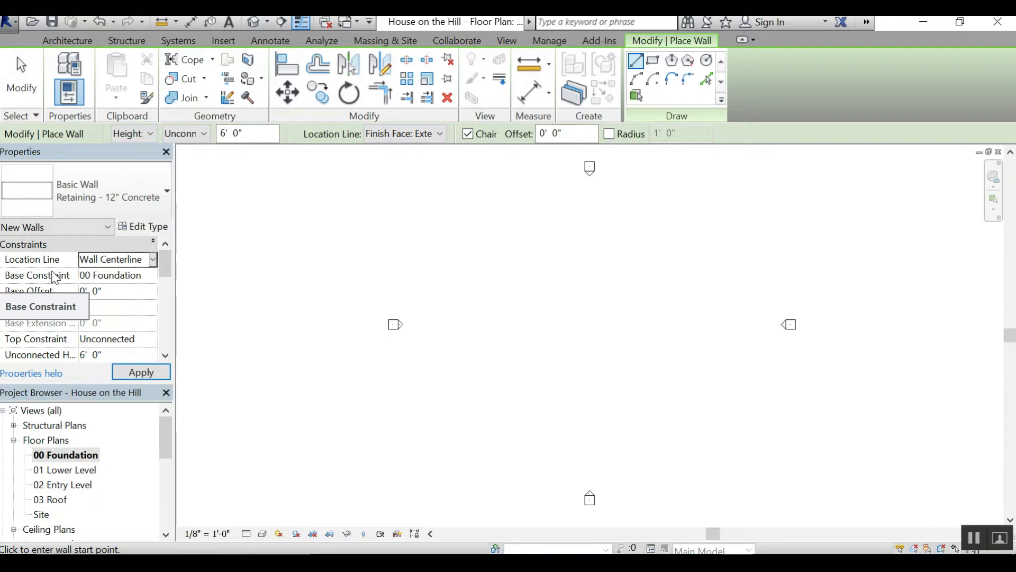
{"action": "left_click", "coordinate": [151, 338]}
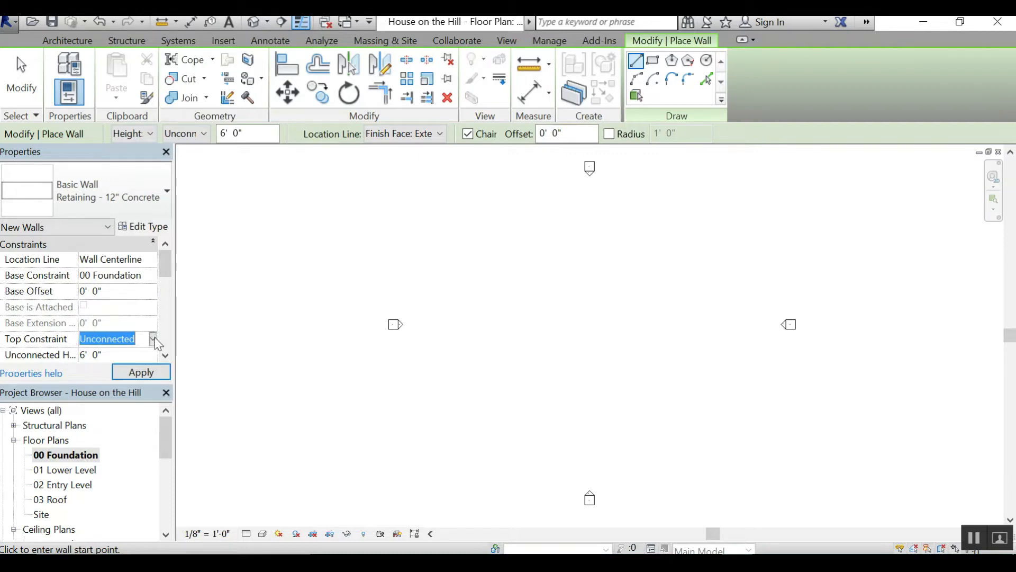
{"action": "left_click", "coordinate": [152, 339]}
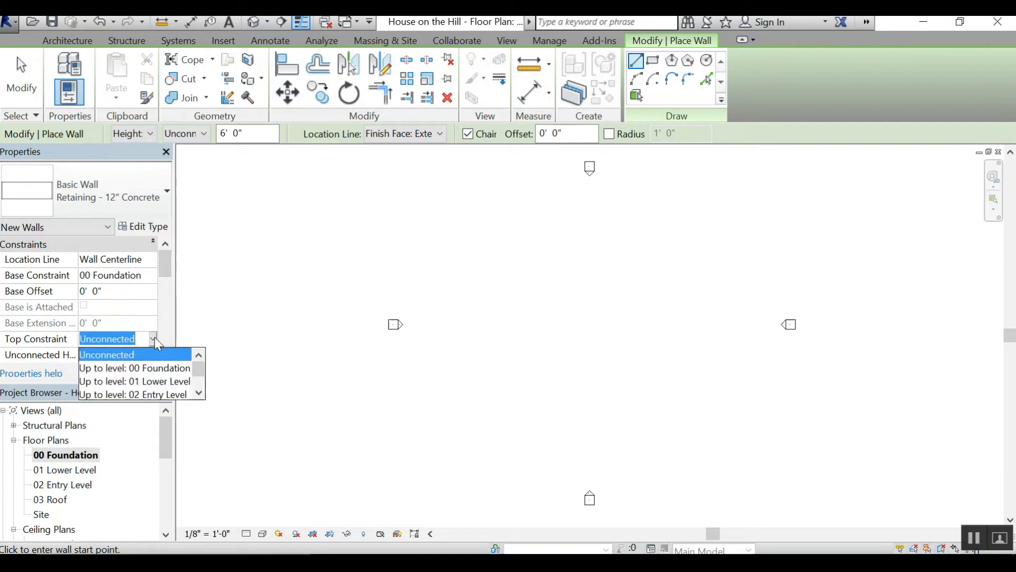
{"action": "left_click", "coordinate": [159, 395]}
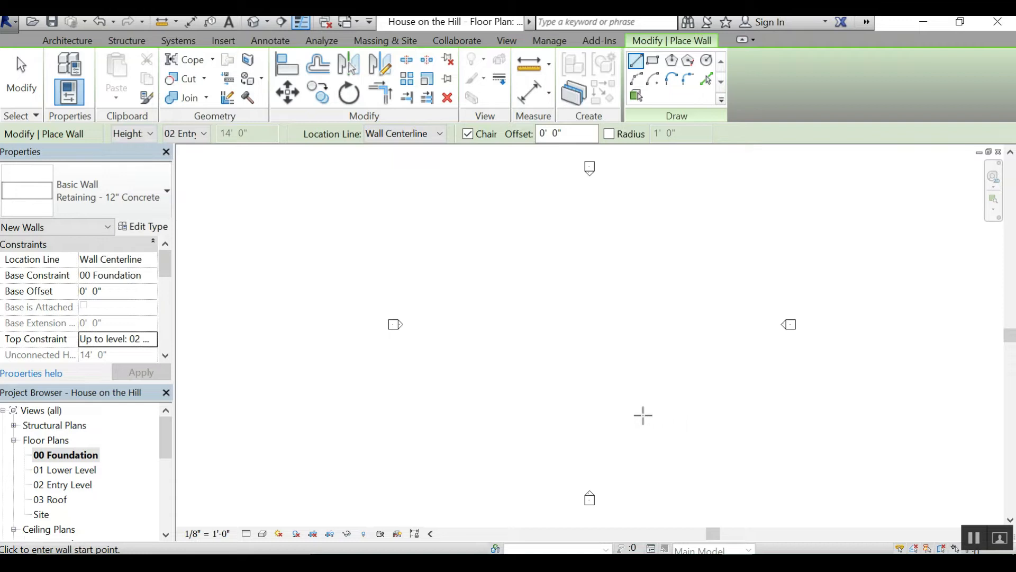
Step: Between the elevation markers, draw a 40' wall running west, followed by a 22' wall running north from its end
{"action": "left_click", "coordinate": [643, 416]}
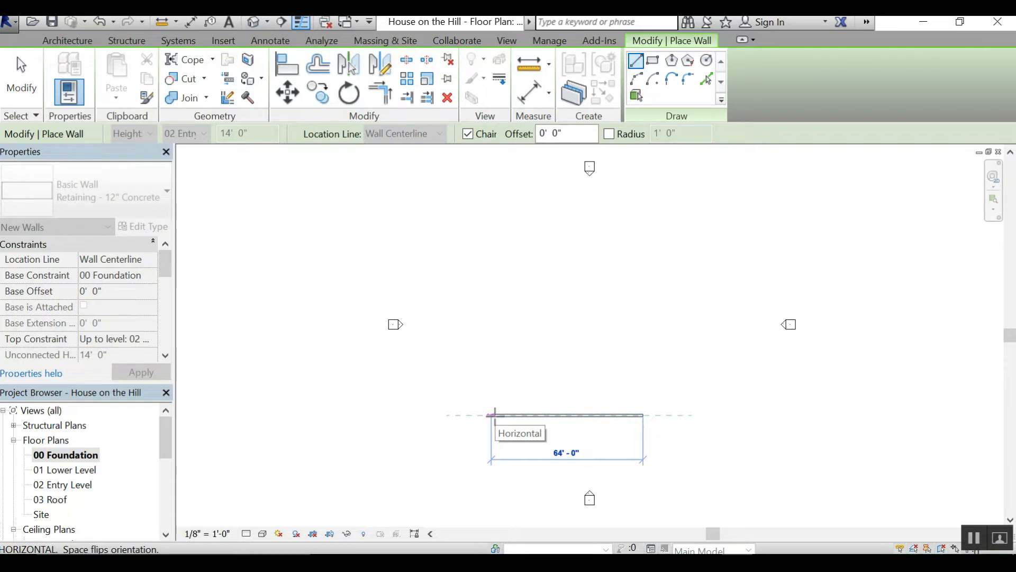
{"action": "type", "text": "40"}
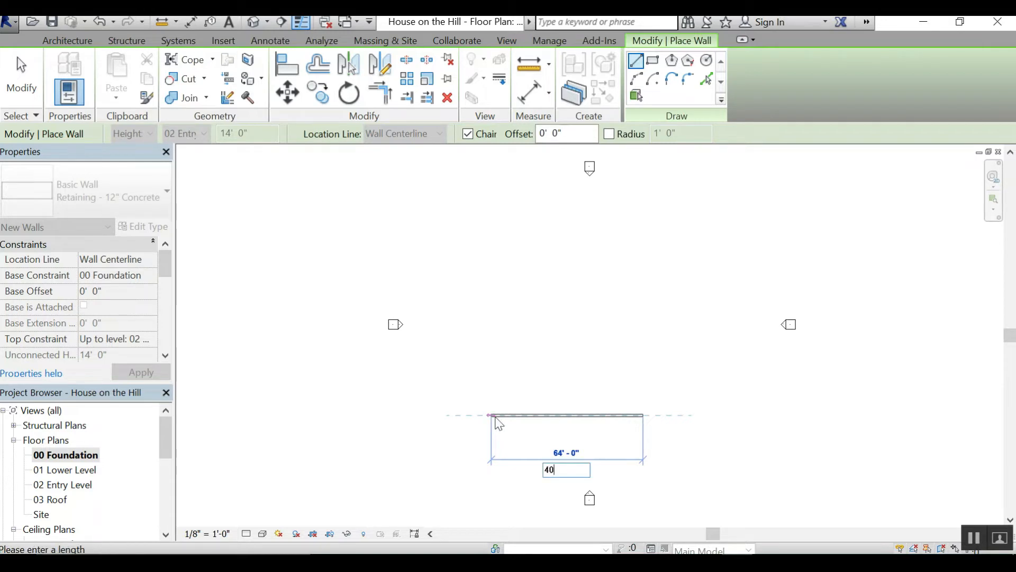
{"action": "type", "text": "'"}
{"action": "key", "text": "Return"}
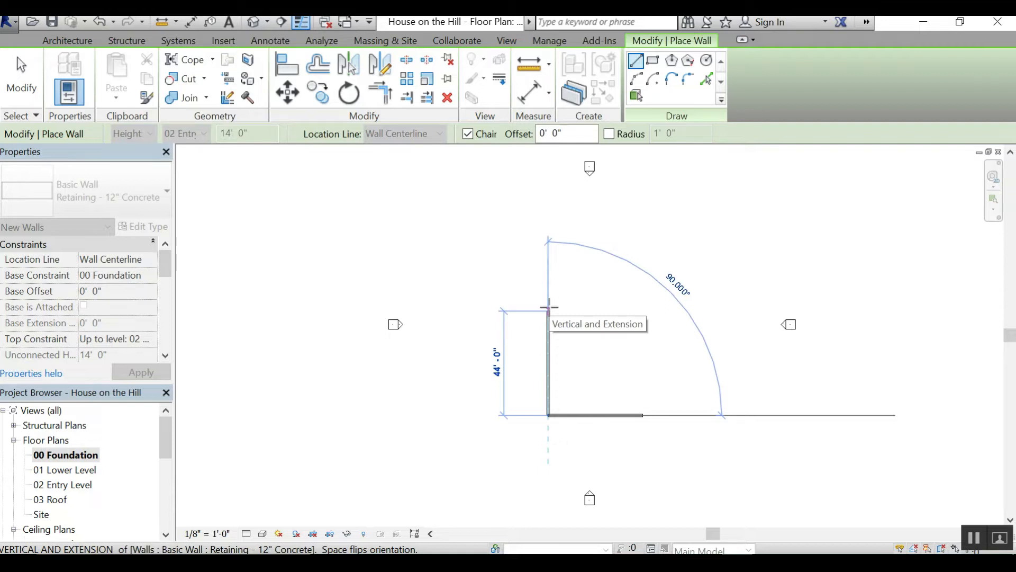
{"action": "type", "text": "22"}
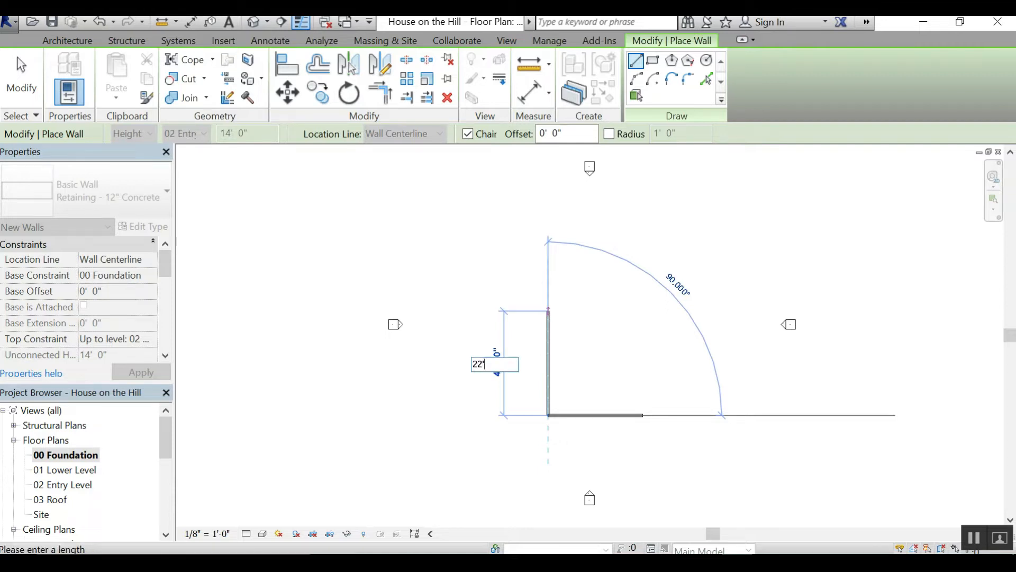
{"action": "key", "text": "Return"}
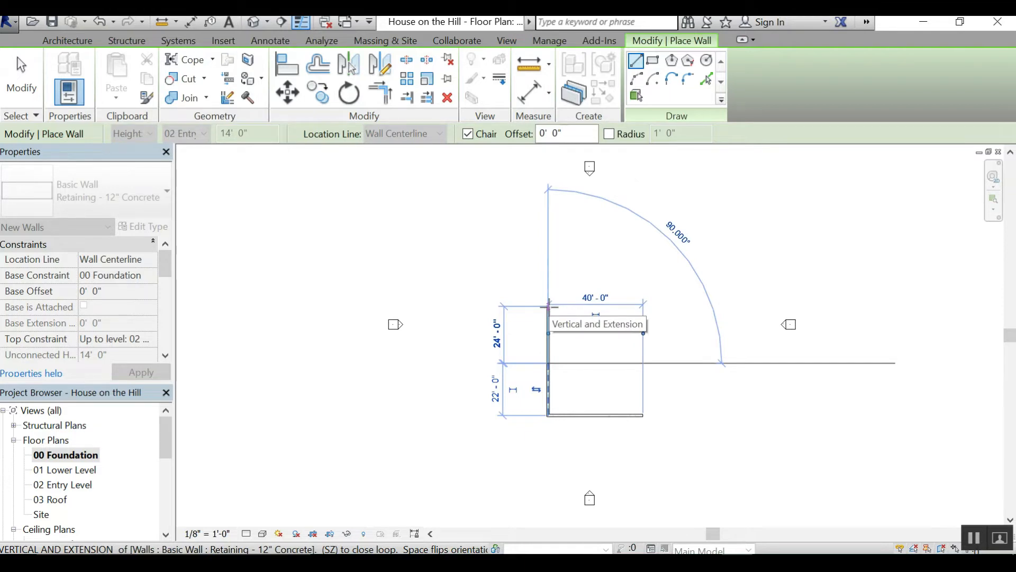
Step: Draw a 40' wall running east from the 22' wall's north end, leaving the east side open, and finish wall placement
{"action": "left_click", "coordinate": [549, 306]}
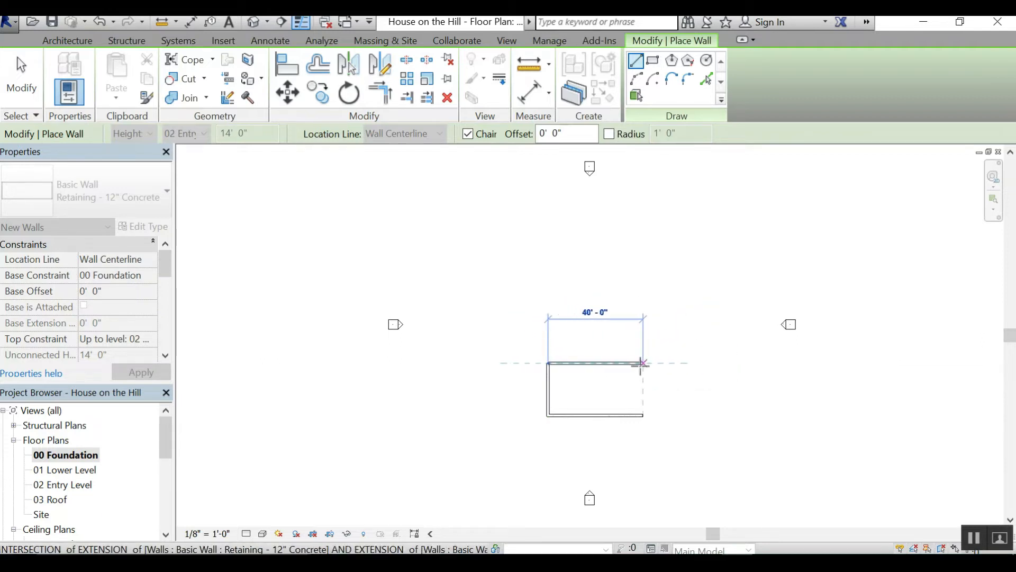
{"action": "type", "text": "40"}
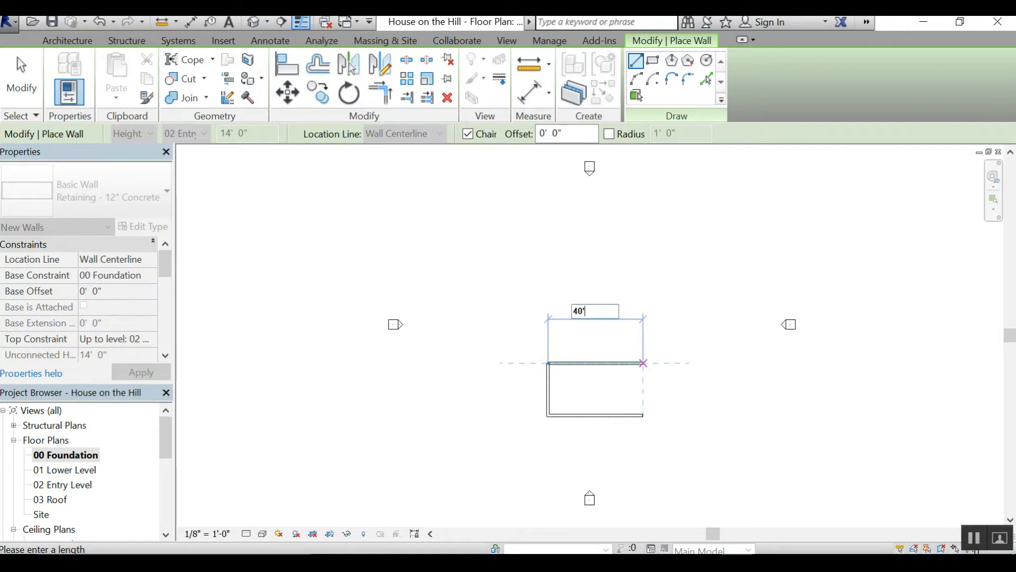
{"action": "key", "text": "Return"}
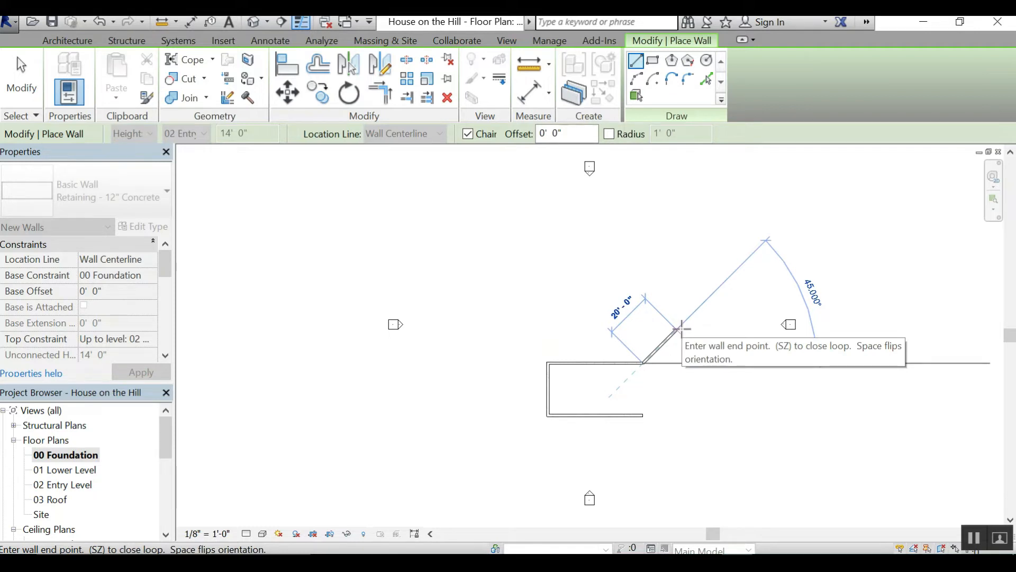
{"action": "key", "text": "Escape"}
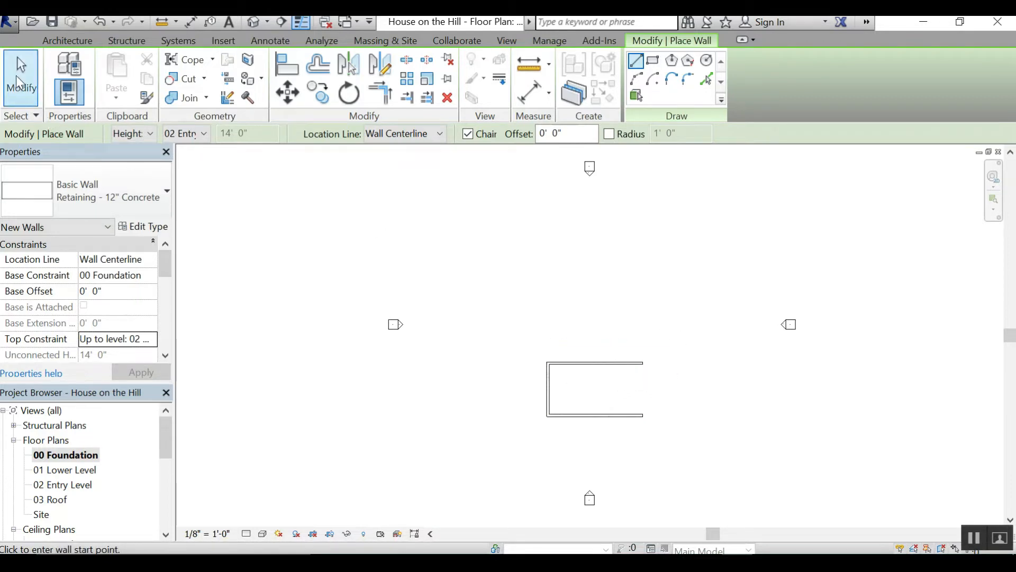
{"action": "left_click", "coordinate": [20, 80]}
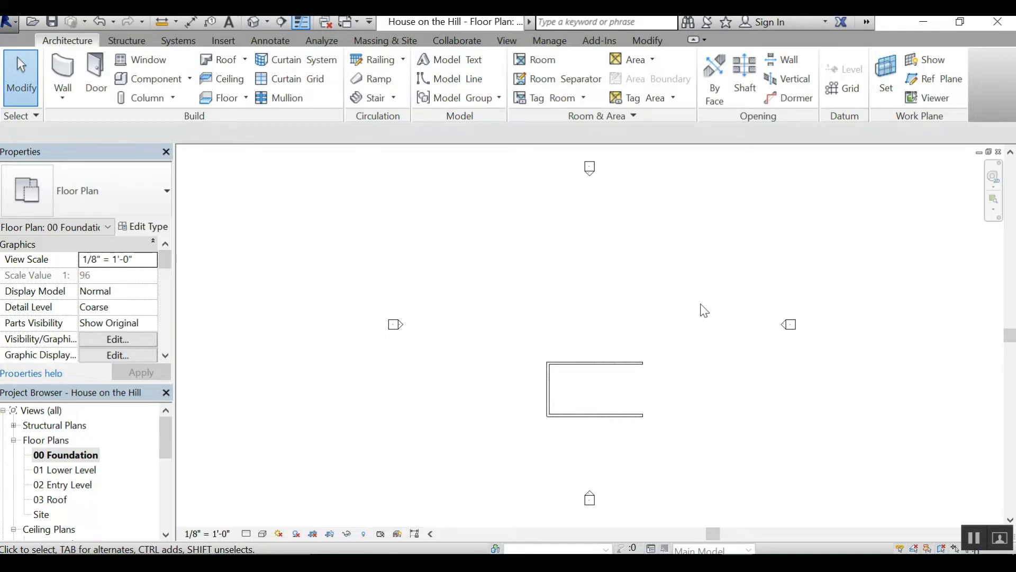
Step: Open the default 3D view and examine the three retaining walls from several directions
{"action": "left_click", "coordinate": [253, 22]}
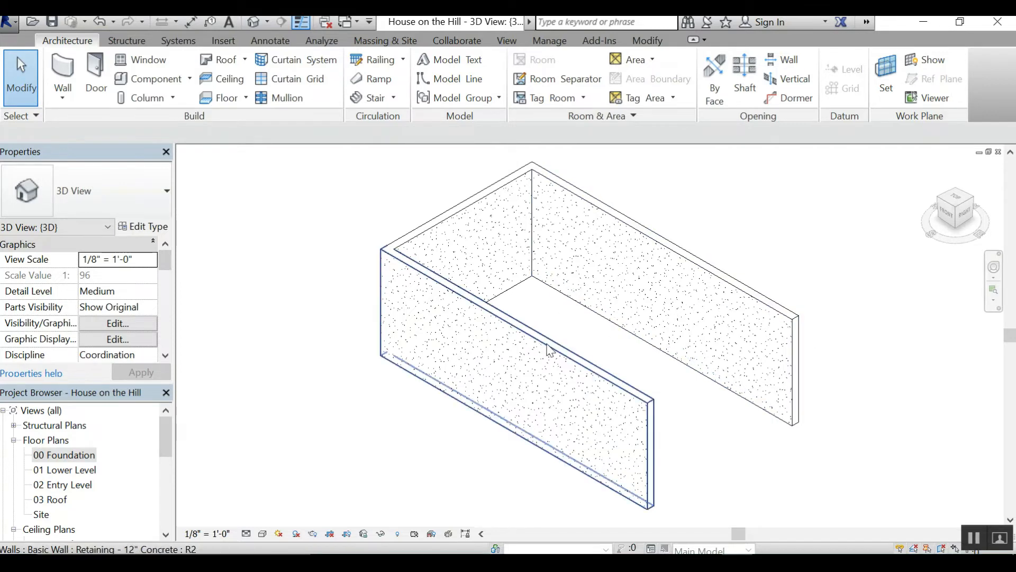
{"action": "scroll", "coordinate": [548, 349], "scroll_direction": "down", "scroll_amount": 5}
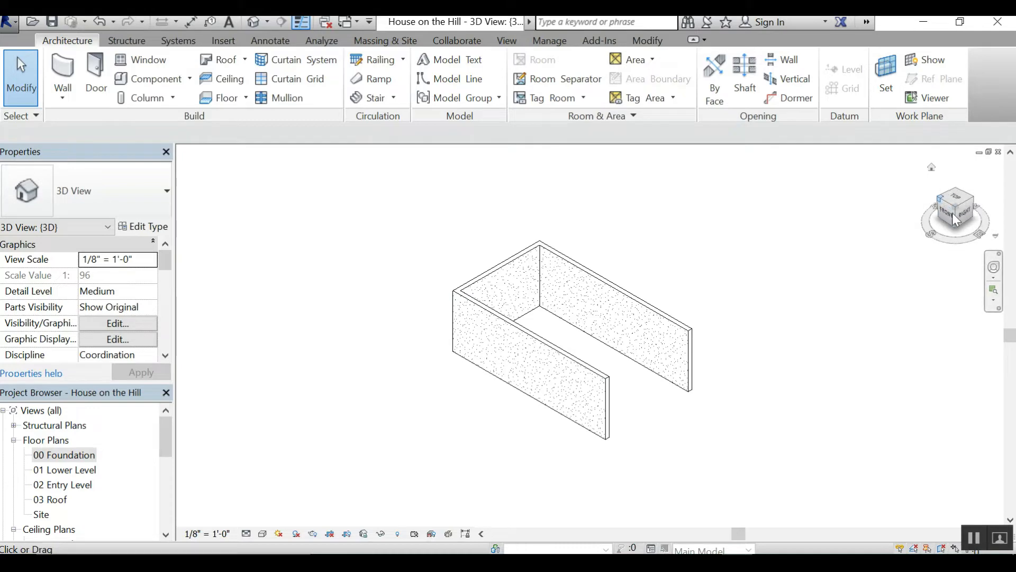
{"action": "left_click_drag", "start_coordinate": [955, 204], "coordinate": [939, 203]}
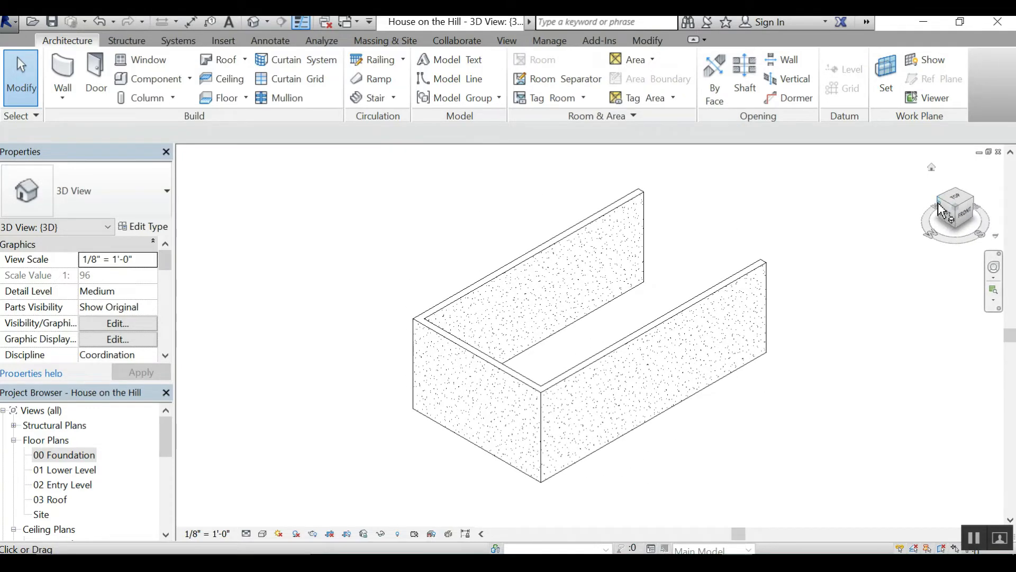
{"action": "left_click", "coordinate": [939, 203]}
{"action": "left_click", "coordinate": [939, 197]}
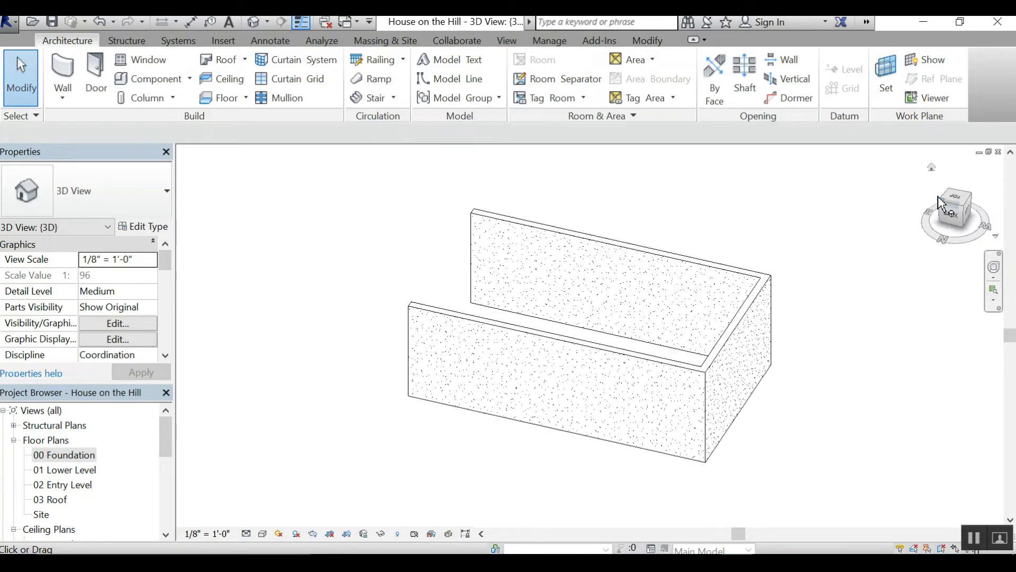
Step: Inspect the three walls from the right and back sides, finishing in the Home orientation
{"action": "left_click", "coordinate": [936, 232]}
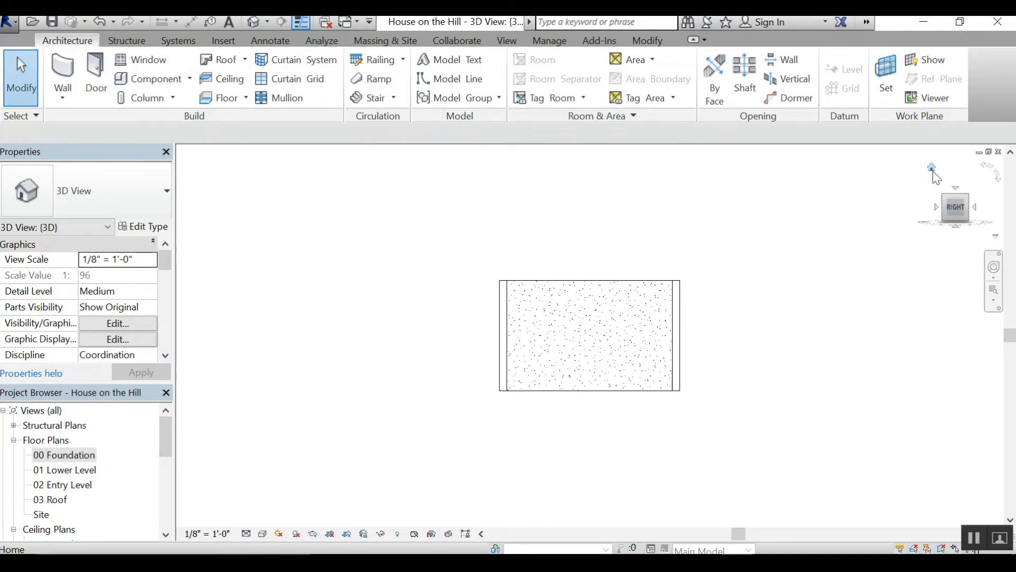
{"action": "left_click", "coordinate": [932, 169]}
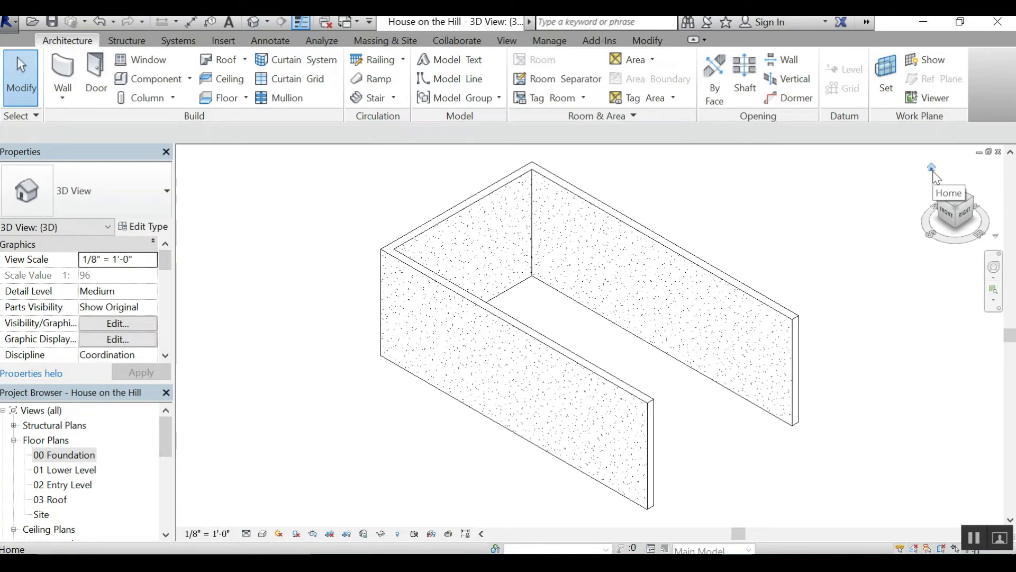
{"action": "left_click", "coordinate": [972, 216]}
{"action": "left_click", "coordinate": [977, 206]}
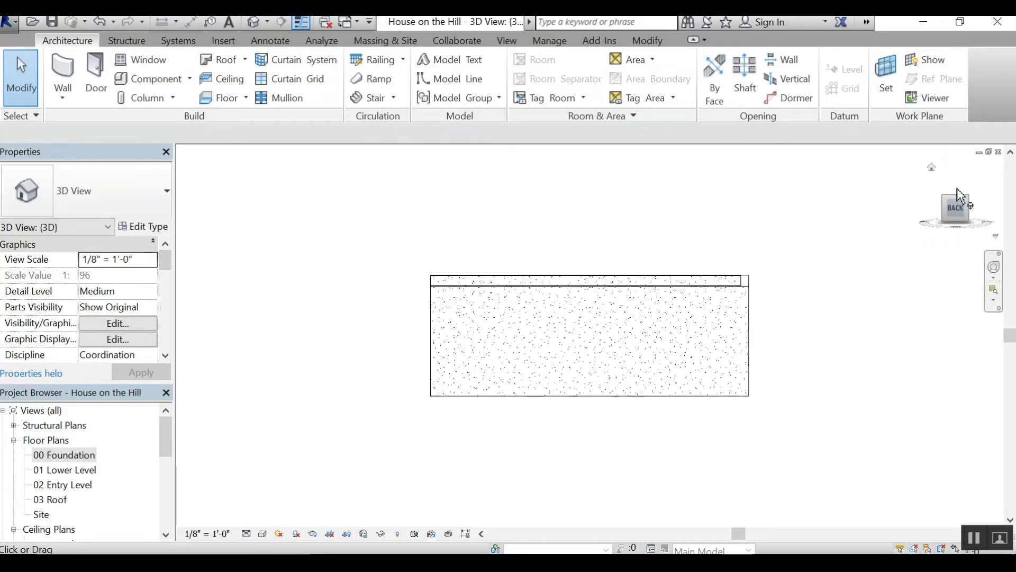
{"action": "left_click", "coordinate": [960, 195]}
{"action": "left_click", "coordinate": [931, 169]}
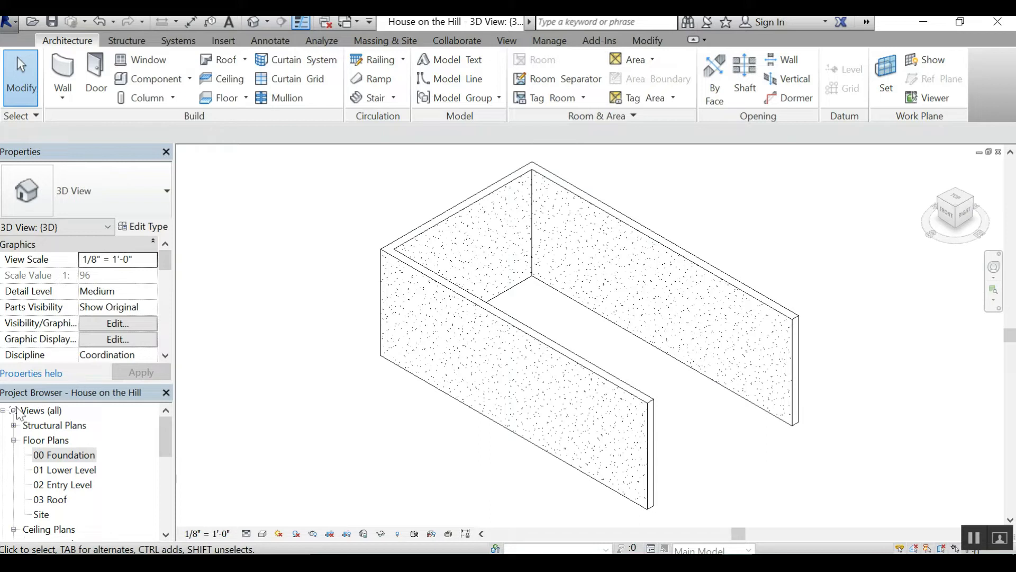
Step: In the 00 Foundation floor plan, start a Retaining - 12" Concrete wall with its top constraint set to Up to level: 01 Lower Level
{"action": "double_click", "coordinate": [73, 461]}
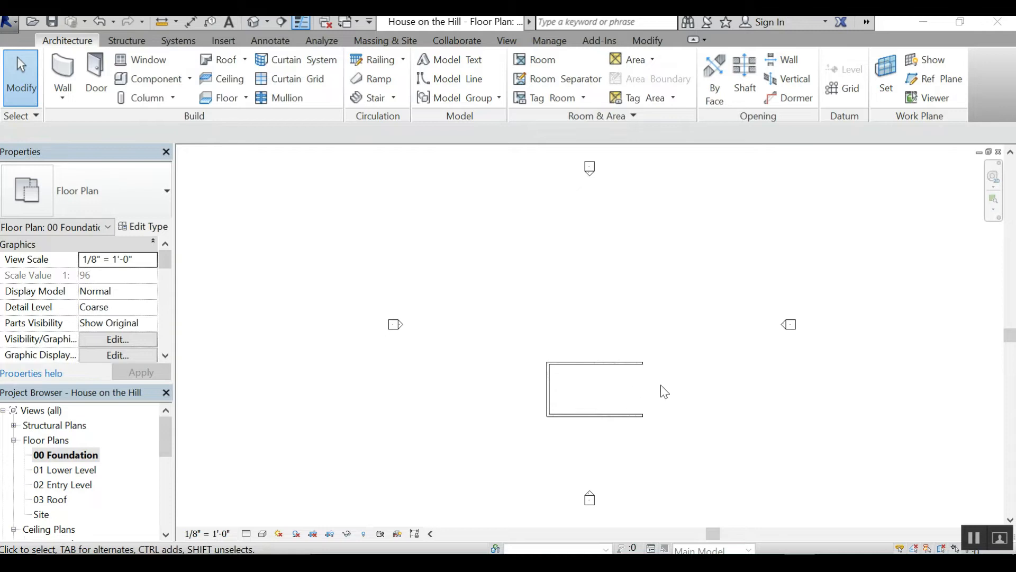
{"action": "left_click", "coordinate": [64, 71]}
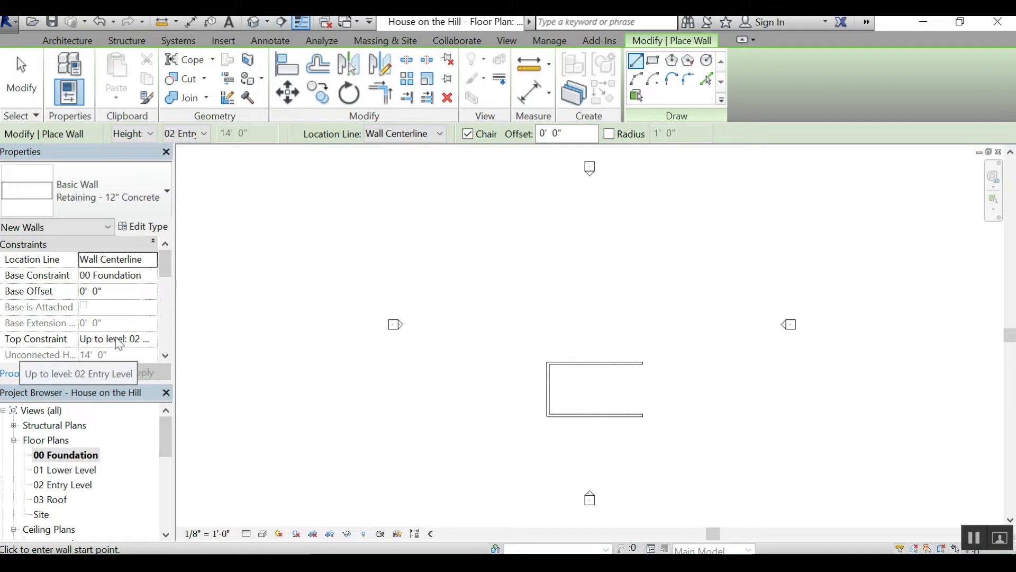
{"action": "left_click", "coordinate": [153, 340]}
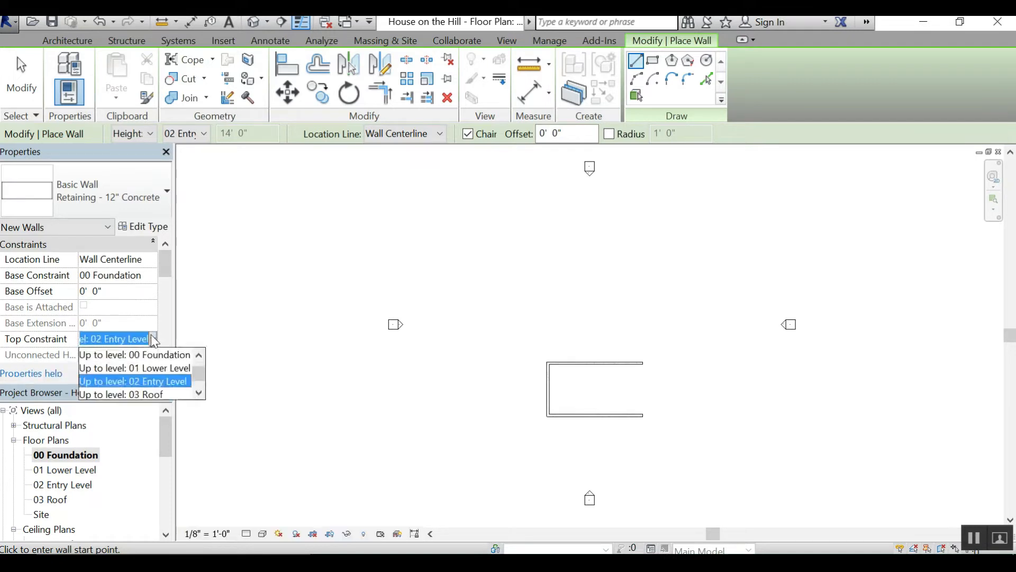
{"action": "left_click", "coordinate": [160, 367]}
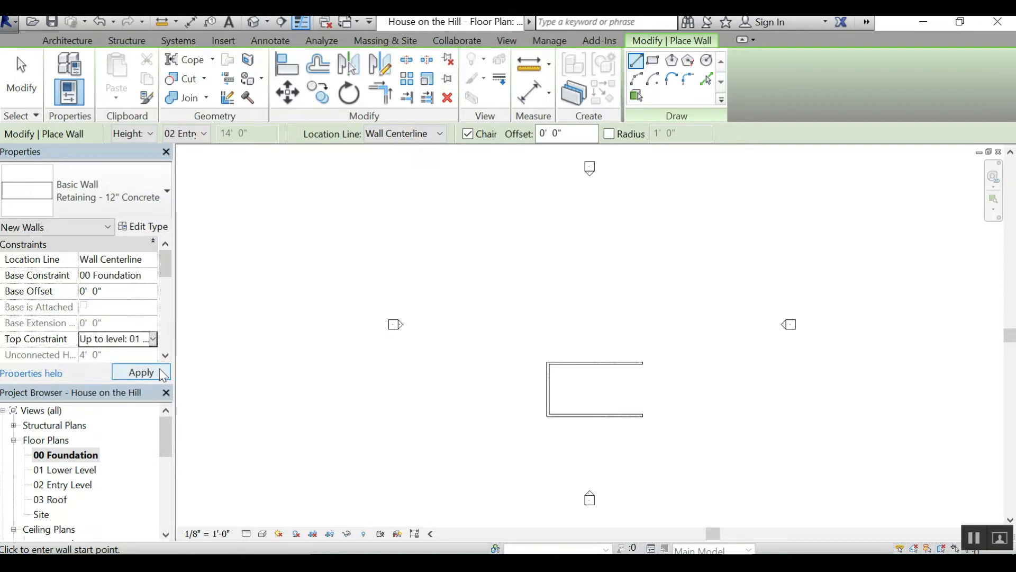
{"action": "left_click", "coordinate": [162, 374]}
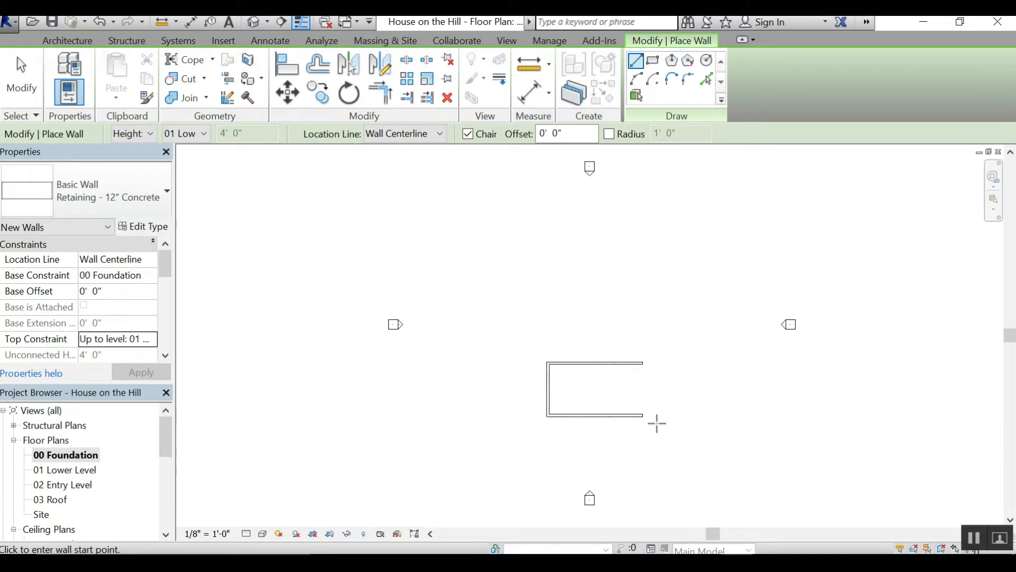
Step: Draw a 6.5' wall running east from the midpoint of the south wall's open end
{"action": "scroll", "coordinate": [656, 424], "scroll_direction": "up", "scroll_amount": 2}
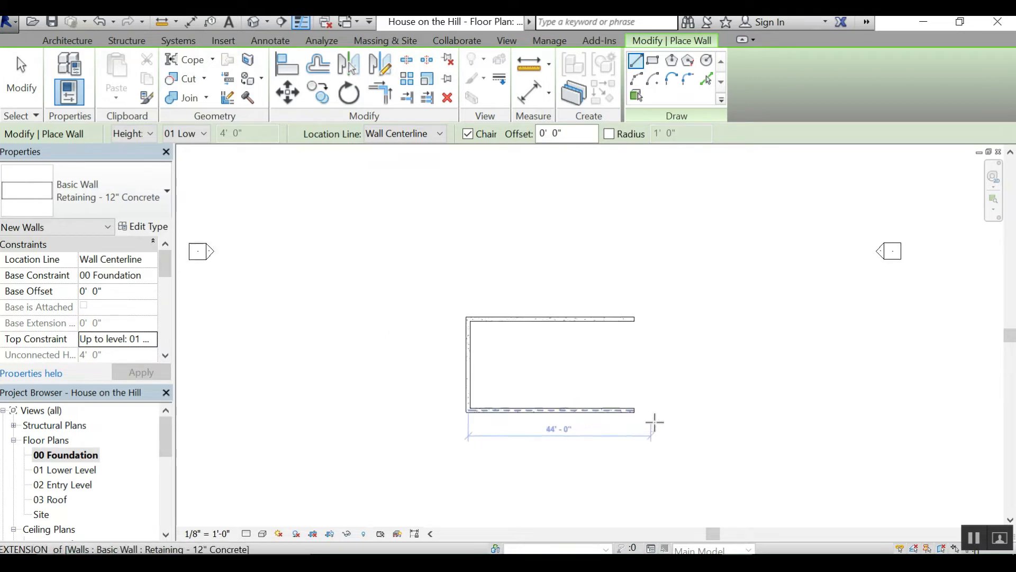
{"action": "scroll", "coordinate": [654, 421], "scroll_direction": "up", "scroll_amount": 1}
{"action": "scroll", "coordinate": [654, 421], "scroll_direction": "down", "scroll_amount": 1}
{"action": "scroll", "coordinate": [654, 421], "scroll_direction": "up", "scroll_amount": 1}
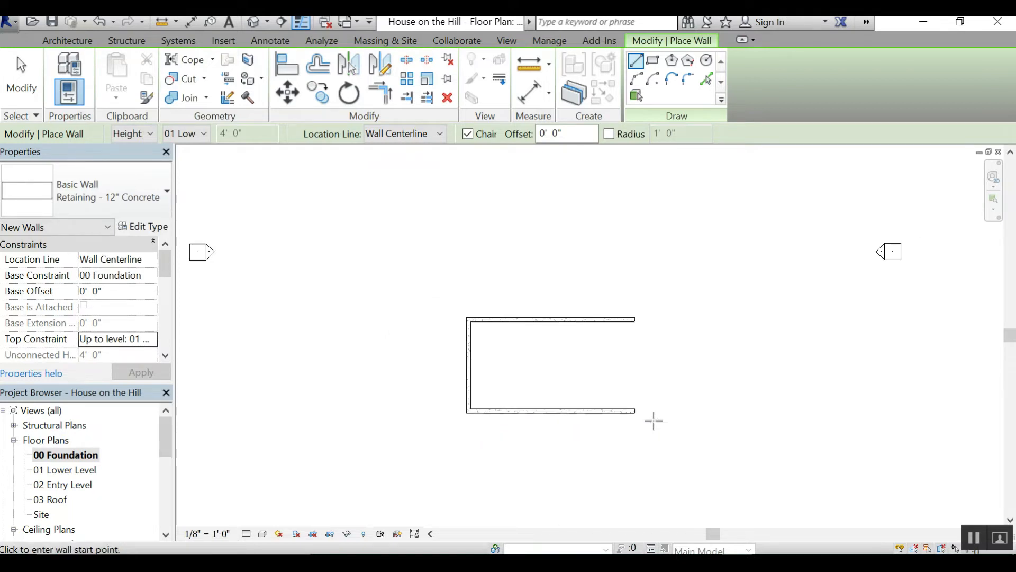
{"action": "scroll", "coordinate": [653, 421], "scroll_direction": "up", "scroll_amount": 3}
{"action": "scroll", "coordinate": [624, 403], "scroll_direction": "up", "scroll_amount": 1}
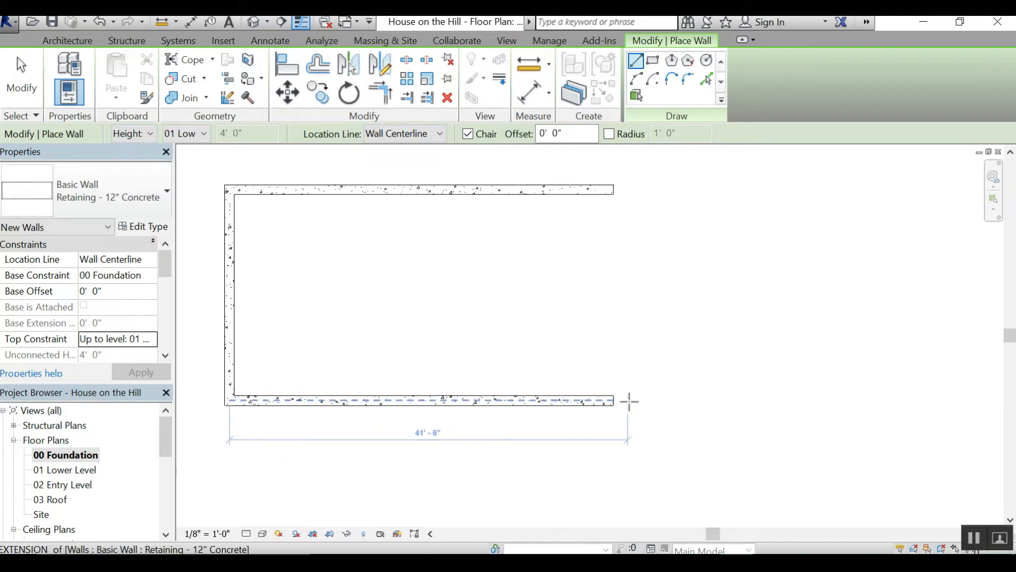
{"action": "scroll", "coordinate": [628, 401], "scroll_direction": "up", "scroll_amount": 2}
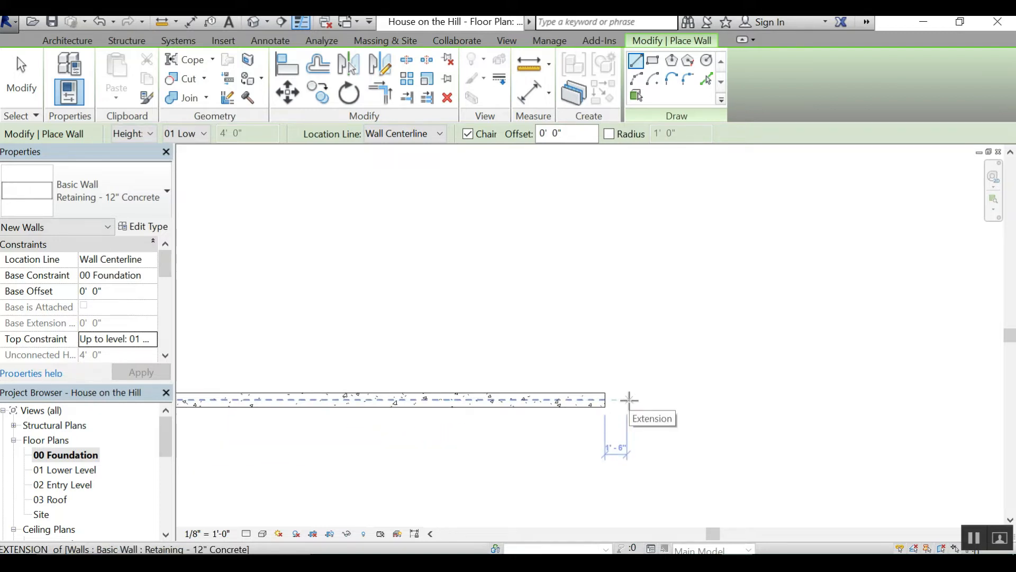
{"action": "scroll", "coordinate": [629, 401], "scroll_direction": "up", "scroll_amount": 2}
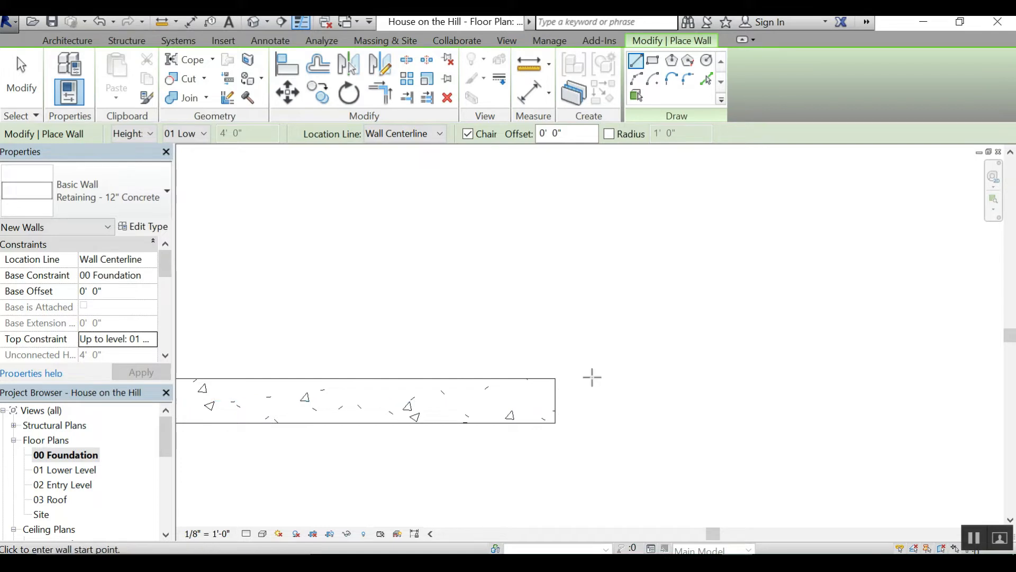
{"action": "left_click", "coordinate": [555, 401]}
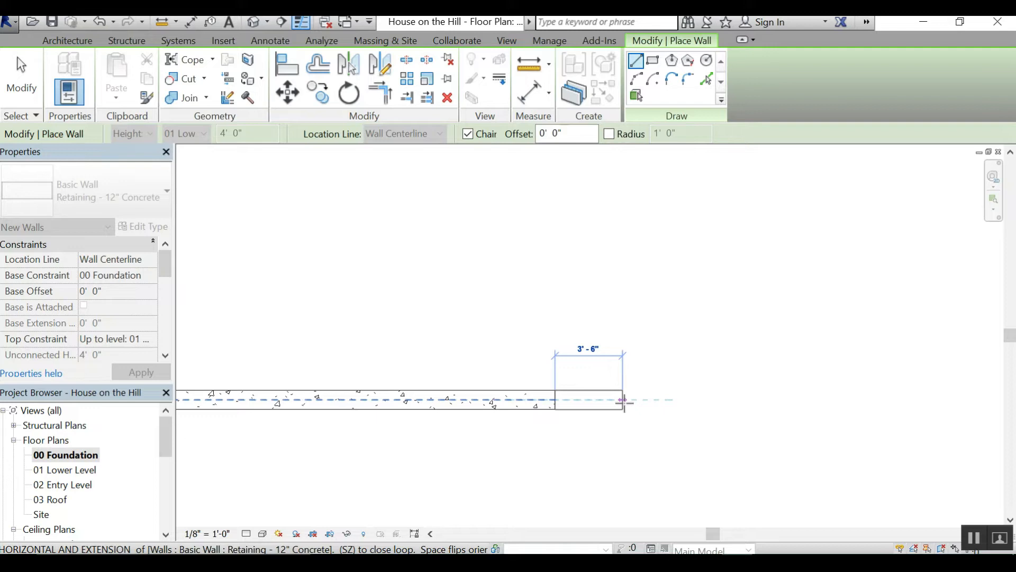
{"action": "type", "text": "6"}
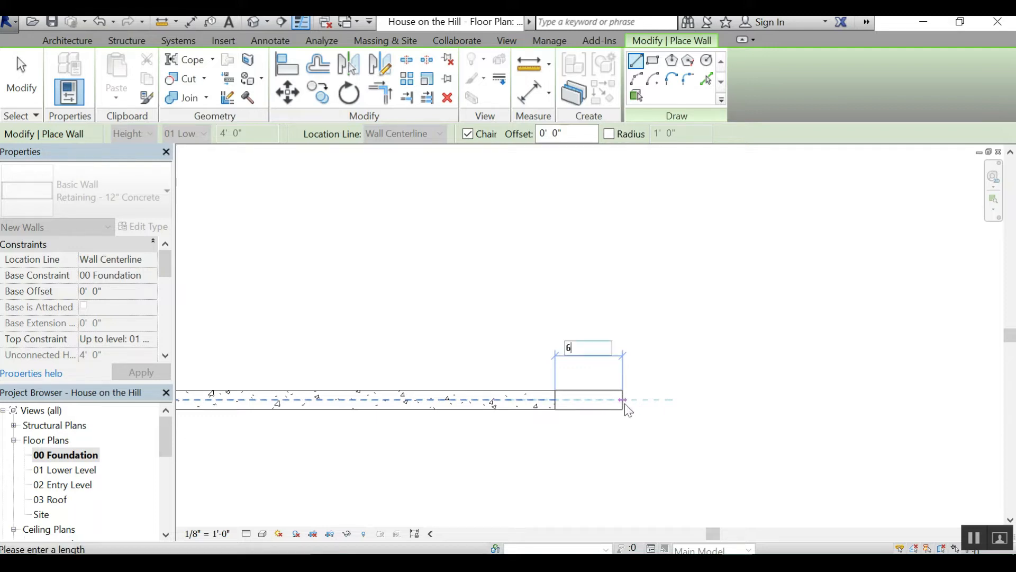
{"action": "type", "text": ".5'"}
{"action": "key", "text": "Return"}
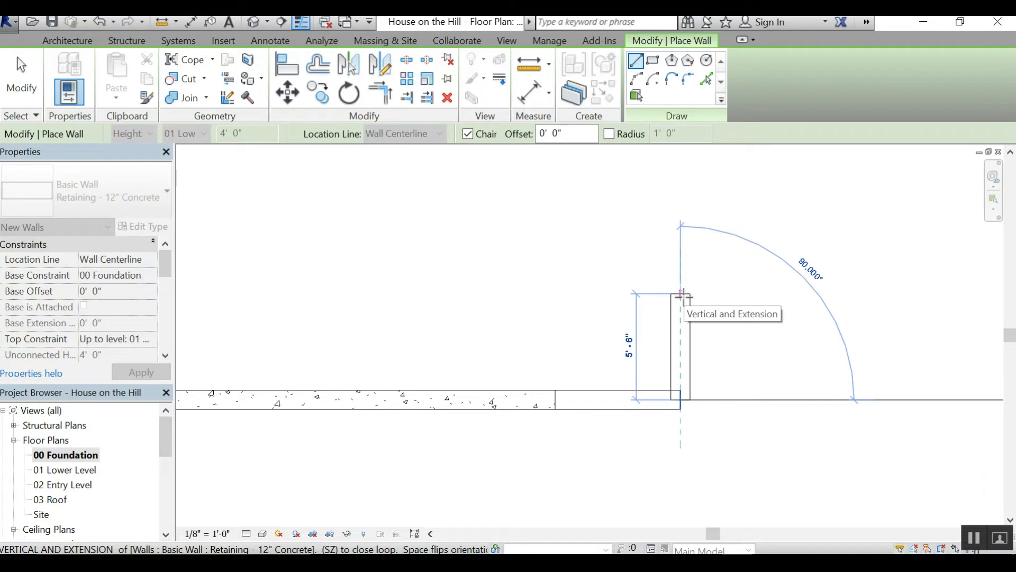
Step: Continue the low wall 5' north, followed by 10.5' east
{"action": "type", "text": "5"}
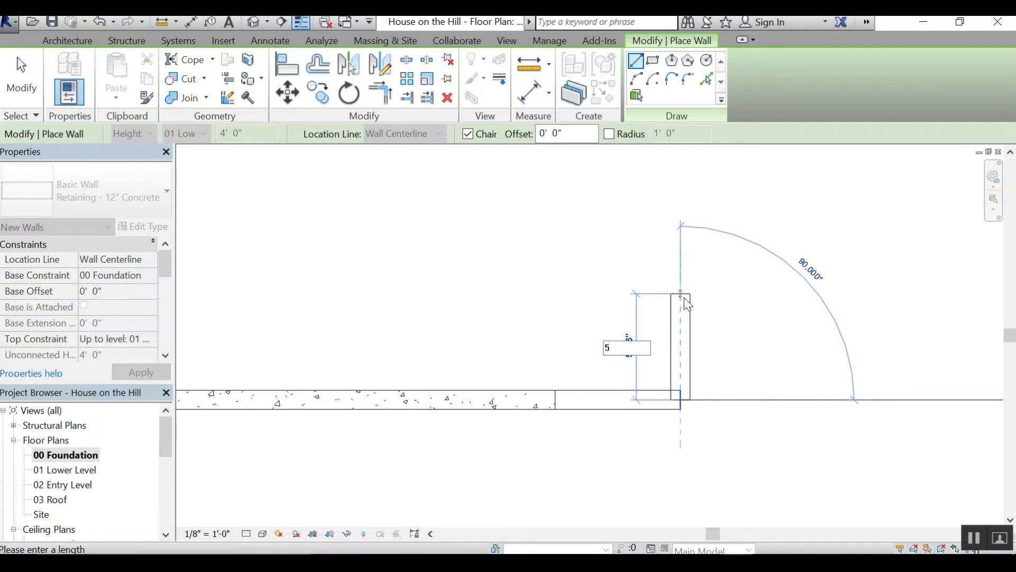
{"action": "key", "text": "Return"}
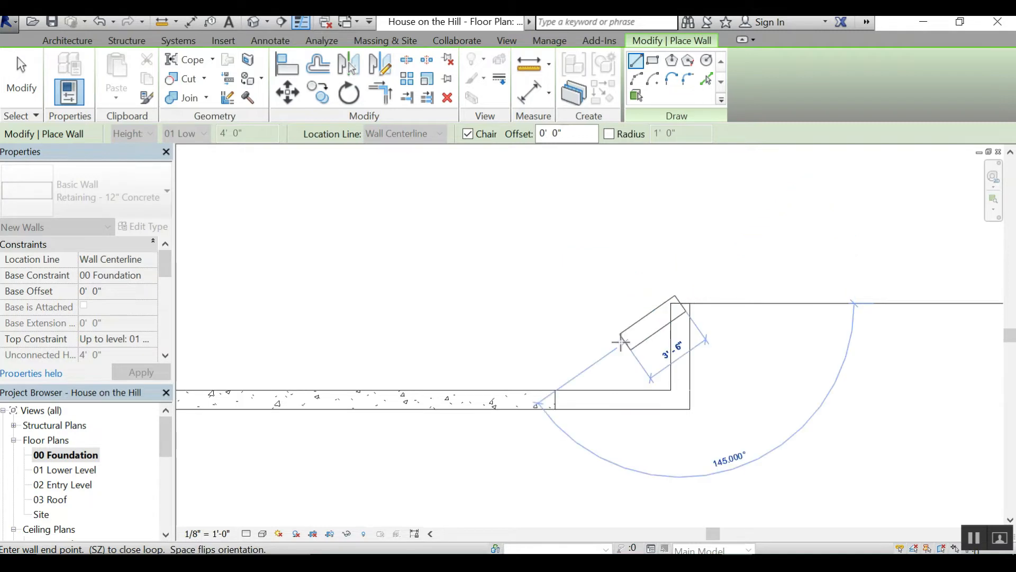
{"action": "scroll", "coordinate": [621, 343], "scroll_direction": "down", "scroll_amount": 2}
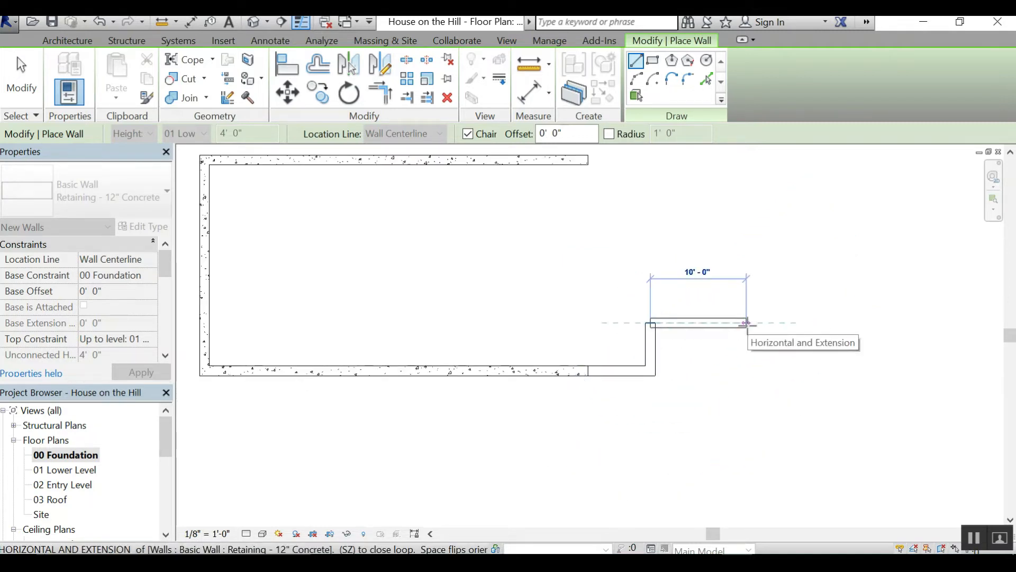
{"action": "type", "text": "10.5'"}
{"action": "key", "text": "Return"}
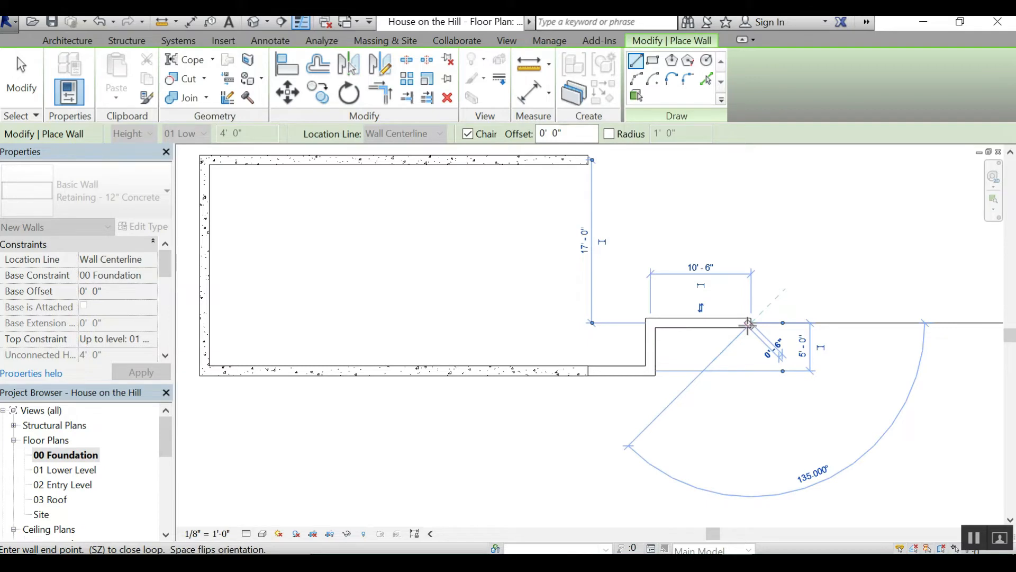
Step: Draw a 17' wall running north from the 10.5' wall's east end, lined up with the existing north wall's centerline
{"action": "scroll", "coordinate": [748, 324], "scroll_direction": "down", "scroll_amount": 2}
{"action": "scroll", "coordinate": [749, 228], "scroll_direction": "up", "scroll_amount": 1}
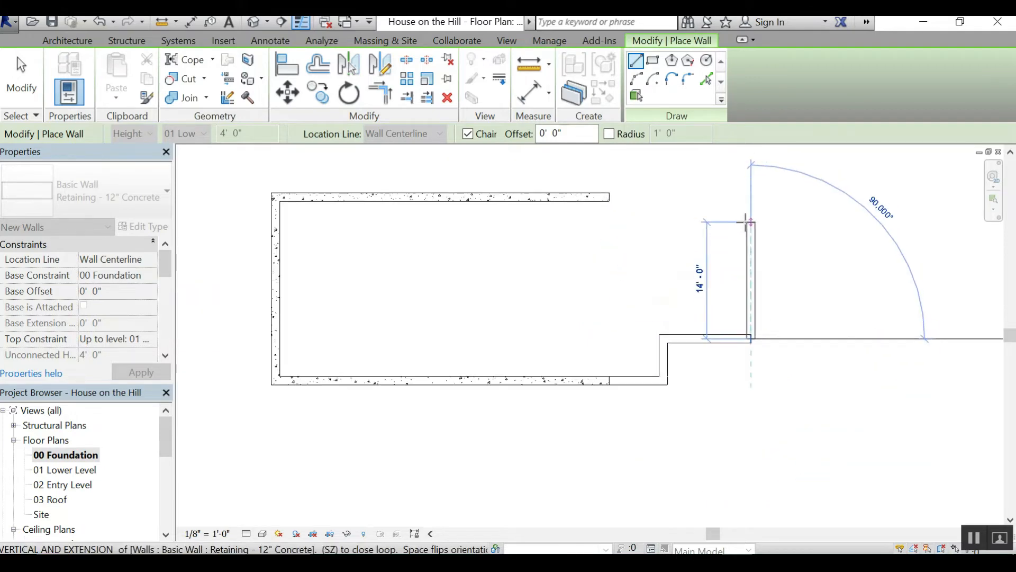
{"action": "scroll", "coordinate": [750, 277], "scroll_direction": "down", "scroll_amount": 3}
{"action": "scroll", "coordinate": [749, 243], "scroll_direction": "up", "scroll_amount": 2}
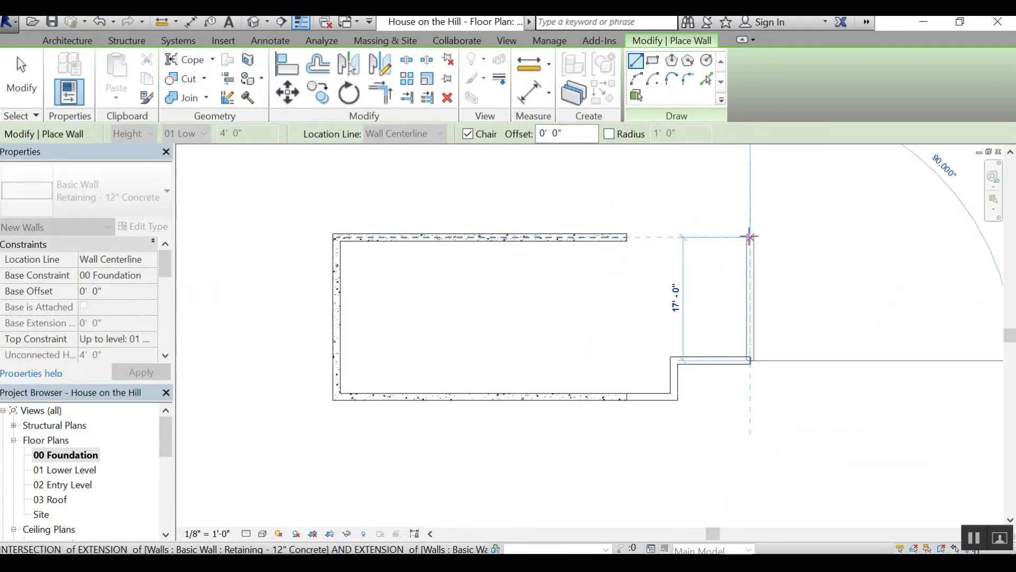
{"action": "scroll", "coordinate": [749, 265], "scroll_direction": "up", "scroll_amount": 2}
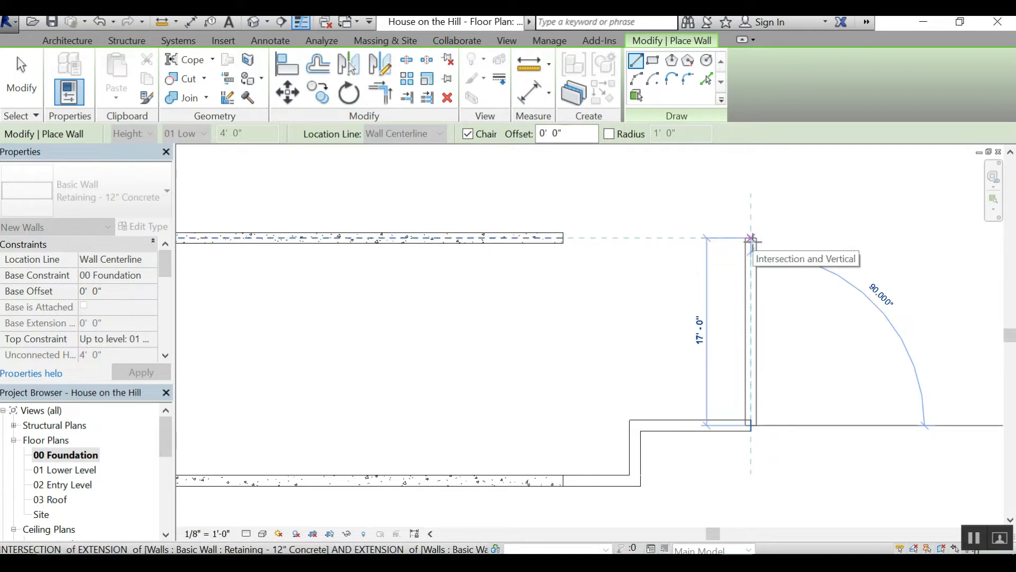
{"action": "left_click", "coordinate": [751, 238]}
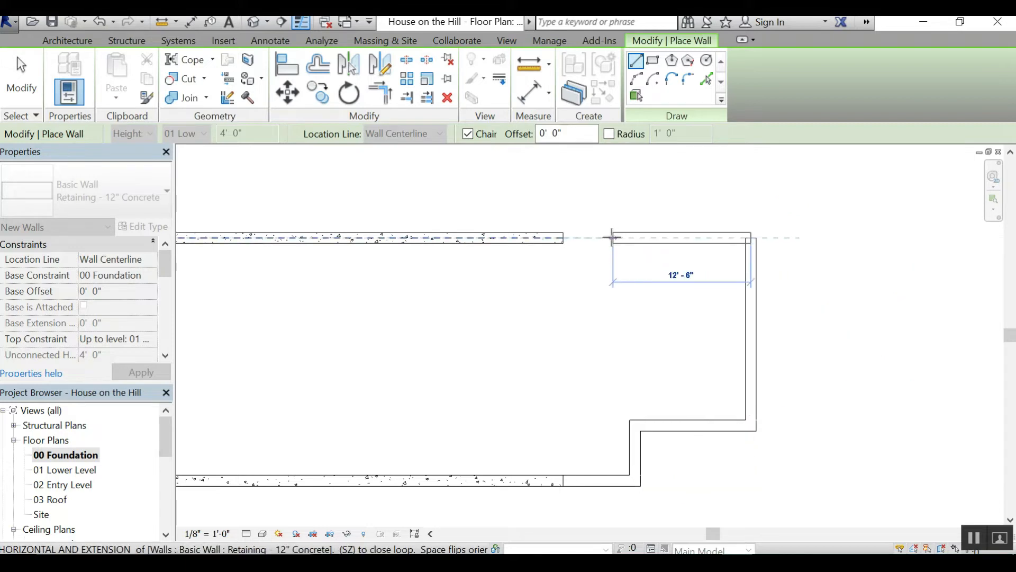
Step: Close the foundation outline with a wall running west to the existing north wall's open end, and finish wall placement
{"action": "scroll", "coordinate": [612, 237], "scroll_direction": "up", "scroll_amount": 3}
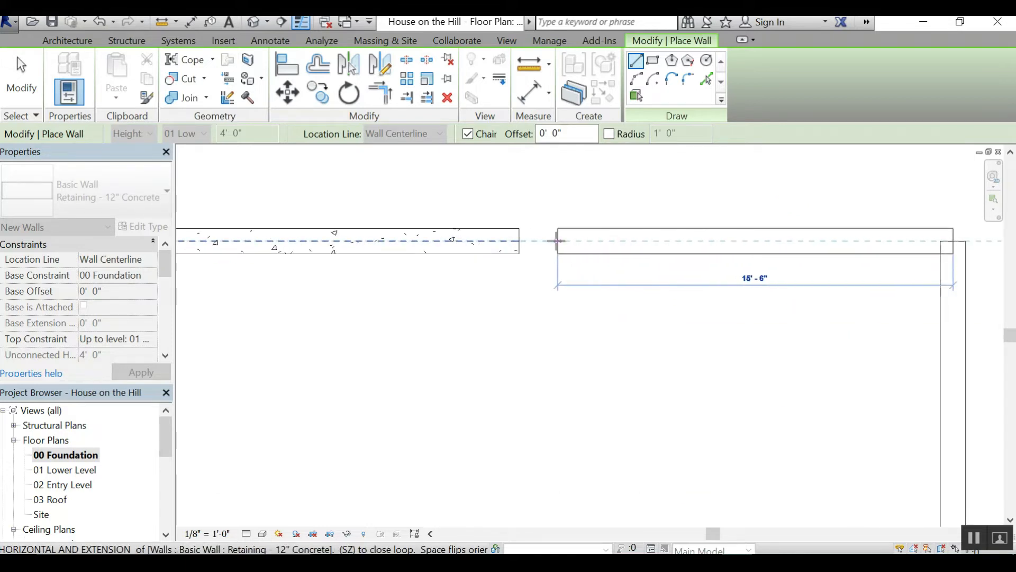
{"action": "left_click", "coordinate": [521, 239]}
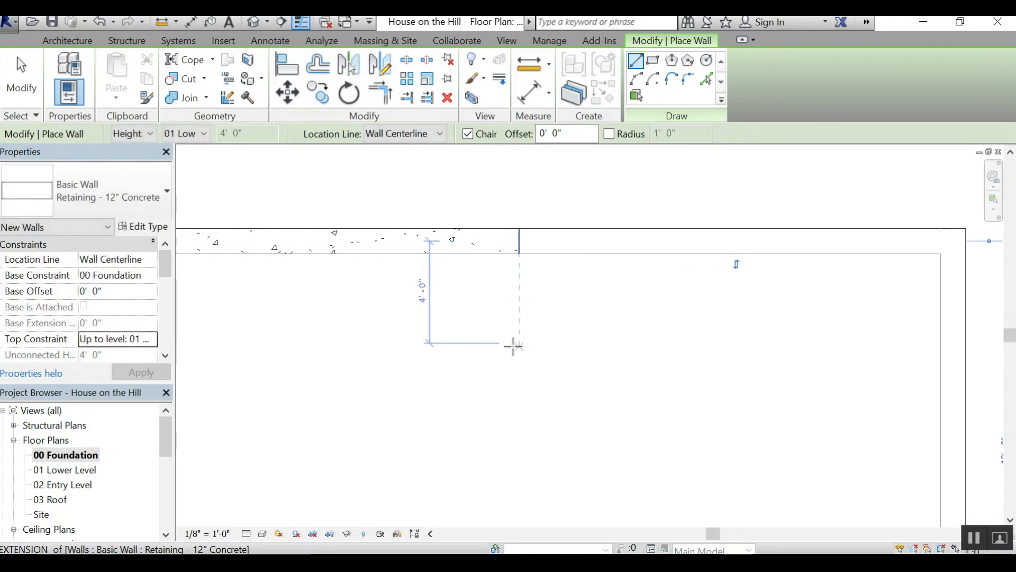
{"action": "key", "text": "Escape"}
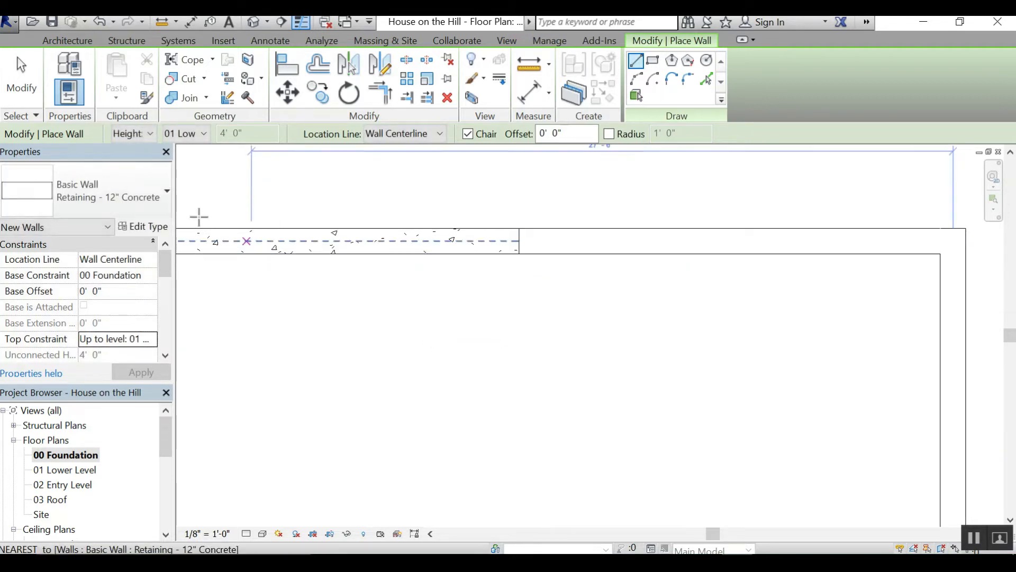
{"action": "left_click", "coordinate": [19, 81]}
{"action": "scroll", "coordinate": [498, 207], "scroll_direction": "down", "scroll_amount": 4}
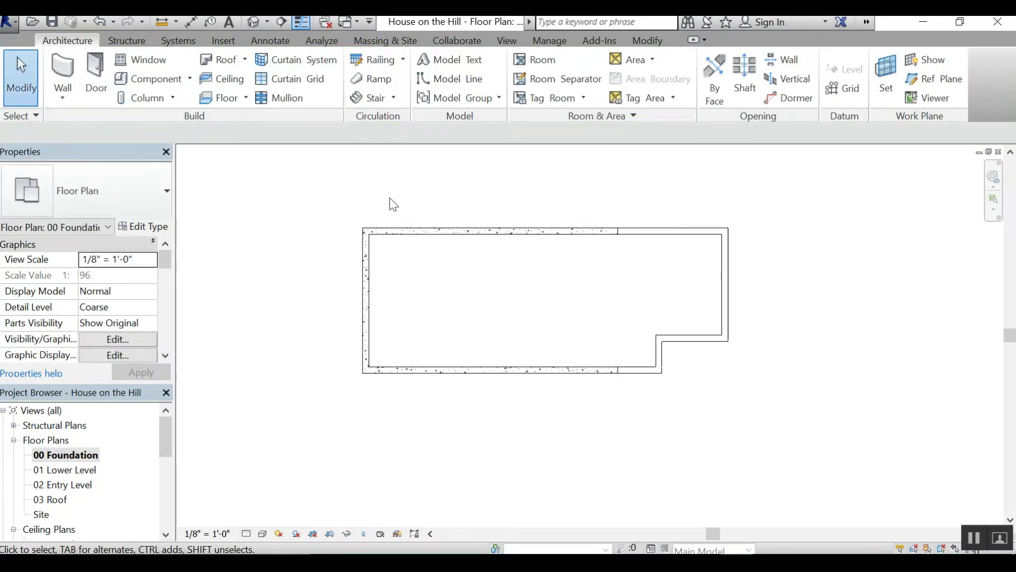
{"action": "scroll", "coordinate": [394, 206], "scroll_direction": "up", "scroll_amount": 3}
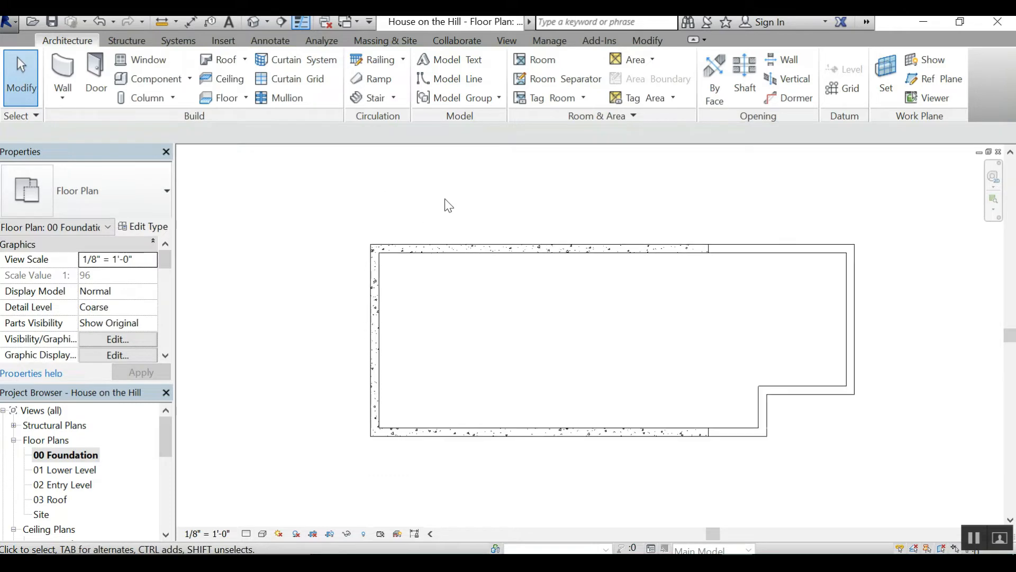
Step: Open the default 3D view and examine the closed foundation with its tall and low walls
{"action": "left_click", "coordinate": [253, 21]}
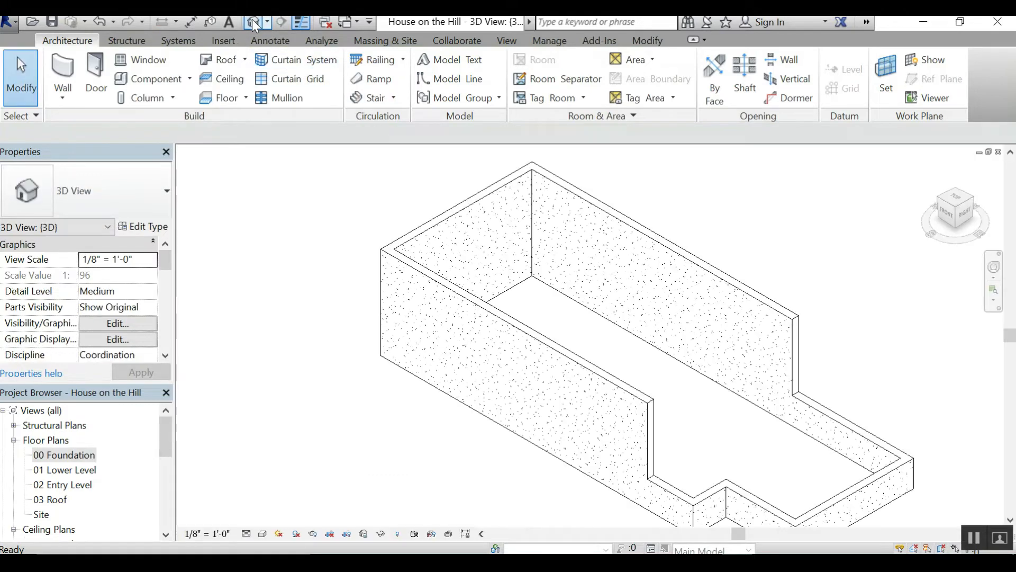
{"action": "scroll", "coordinate": [333, 200], "scroll_direction": "down", "scroll_amount": 2}
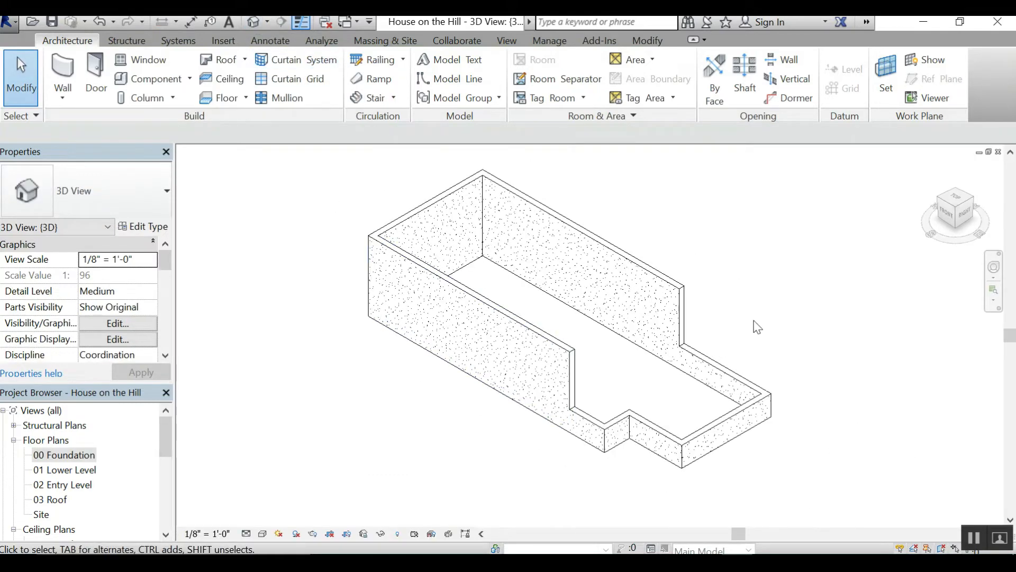
{"action": "scroll", "coordinate": [783, 387], "scroll_direction": "down", "scroll_amount": 2}
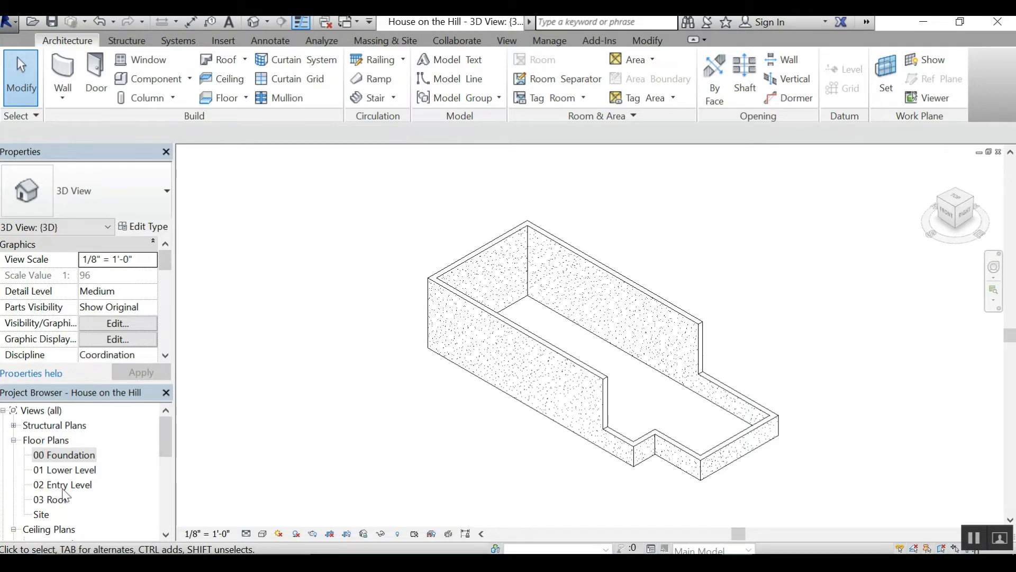
Step: Open the 02 Entry Level floor plan and look through its view properties from the underlay settings down to phasing
{"action": "left_click", "coordinate": [76, 487]}
{"action": "double_click", "coordinate": [79, 493]}
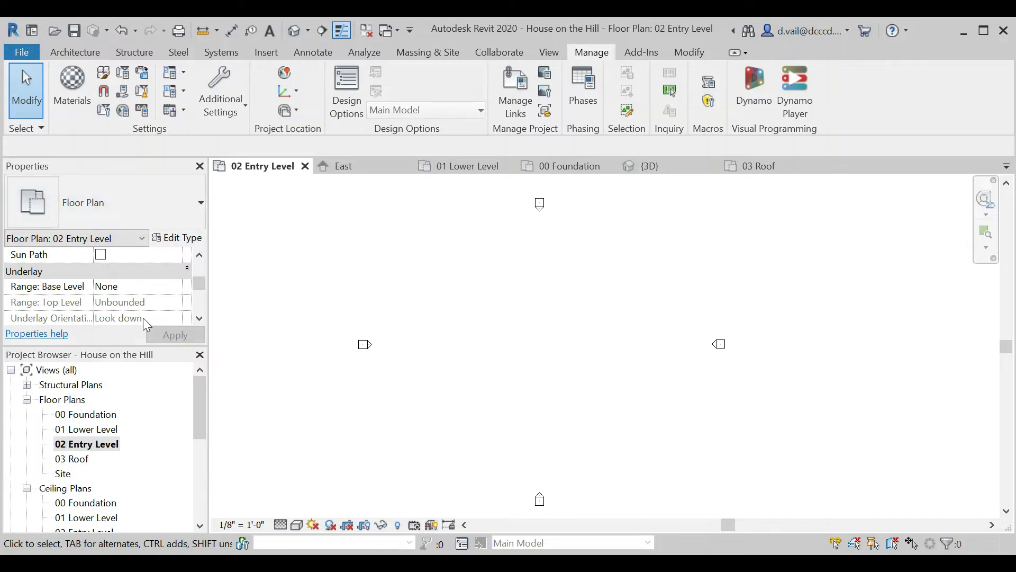
{"action": "left_click", "coordinate": [200, 318]}
{"action": "left_click", "coordinate": [200, 317]}
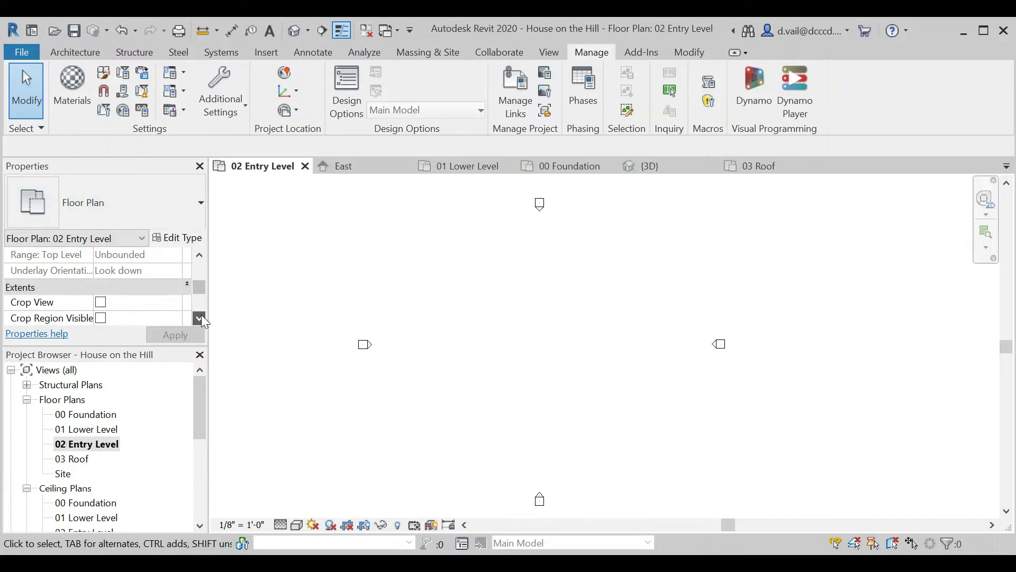
{"action": "left_click", "coordinate": [200, 318]}
{"action": "left_click", "coordinate": [200, 318]}
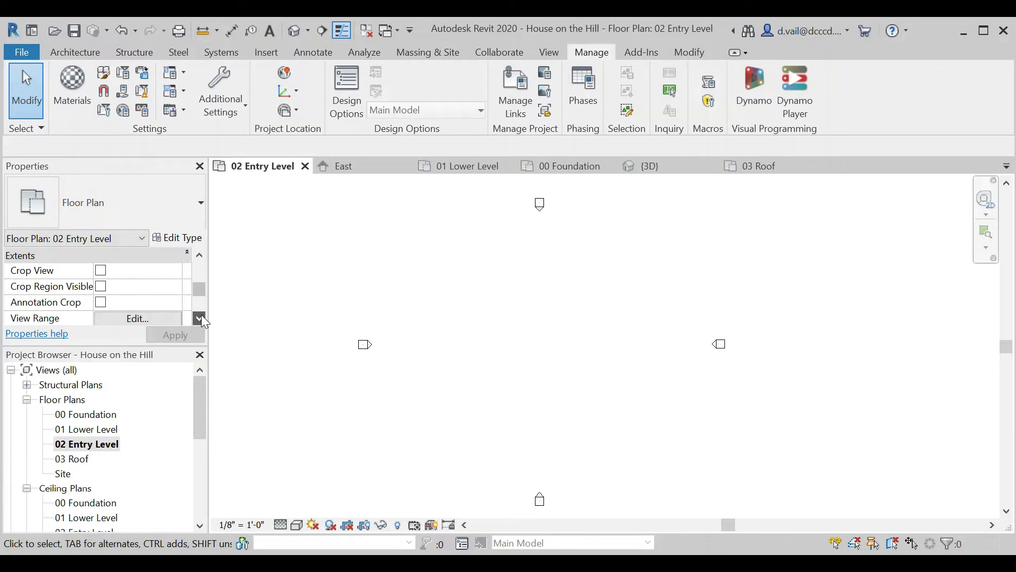
{"action": "left_click", "coordinate": [200, 318]}
{"action": "left_click", "coordinate": [200, 318]}
{"action": "left_click", "coordinate": [199, 319]}
{"action": "left_click", "coordinate": [200, 319]}
{"action": "left_click", "coordinate": [199, 318]}
{"action": "left_click", "coordinate": [199, 318]}
{"action": "left_click", "coordinate": [200, 318]}
{"action": "left_click", "coordinate": [200, 318]}
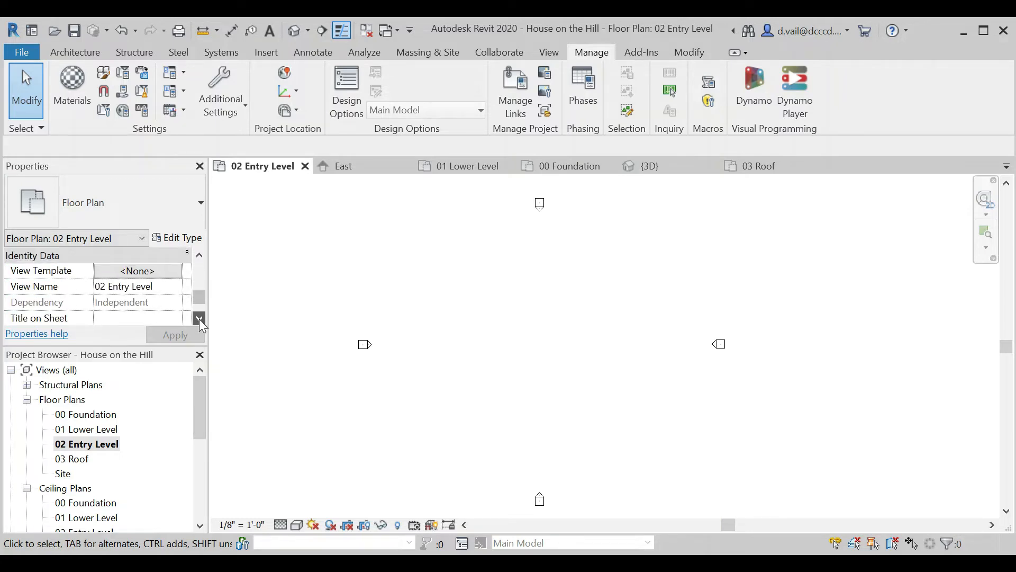
{"action": "left_click", "coordinate": [199, 318]}
{"action": "left_click", "coordinate": [199, 319]}
{"action": "left_click", "coordinate": [200, 318]}
{"action": "left_click", "coordinate": [200, 319]}
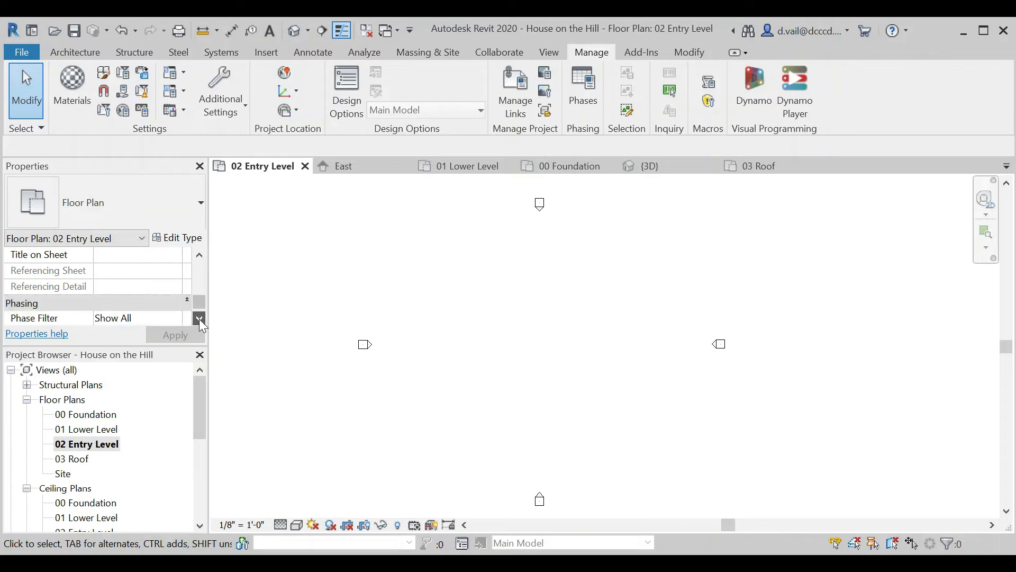
Step: Set the underlay base level of the 02 Entry Level plan to 01 Lower Level and apply it
{"action": "left_click_drag", "start_coordinate": [199, 303], "coordinate": [202, 287]}
{"action": "scroll", "coordinate": [201, 288], "scroll_direction": "up", "scroll_amount": 4}
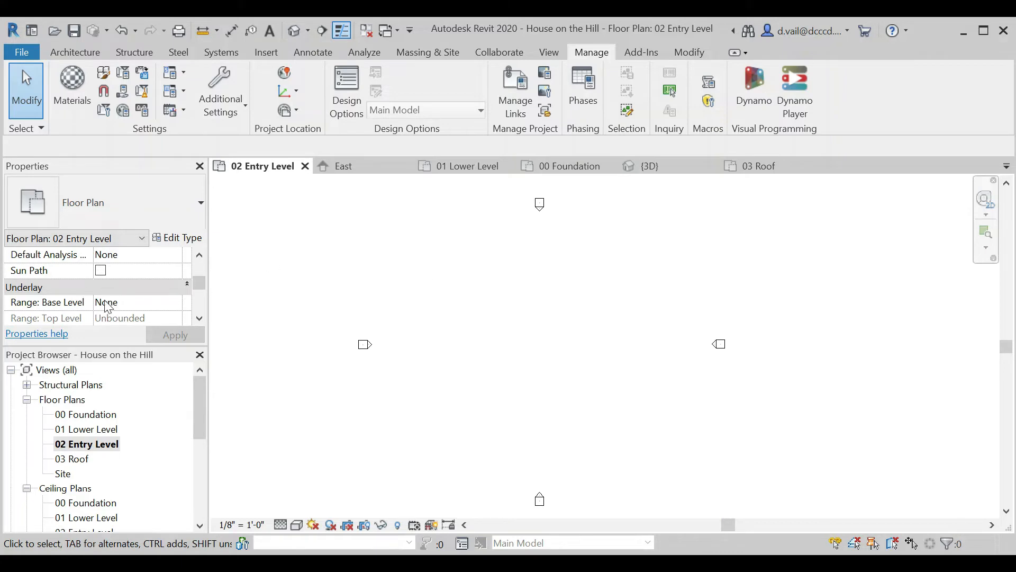
{"action": "left_click", "coordinate": [174, 302]}
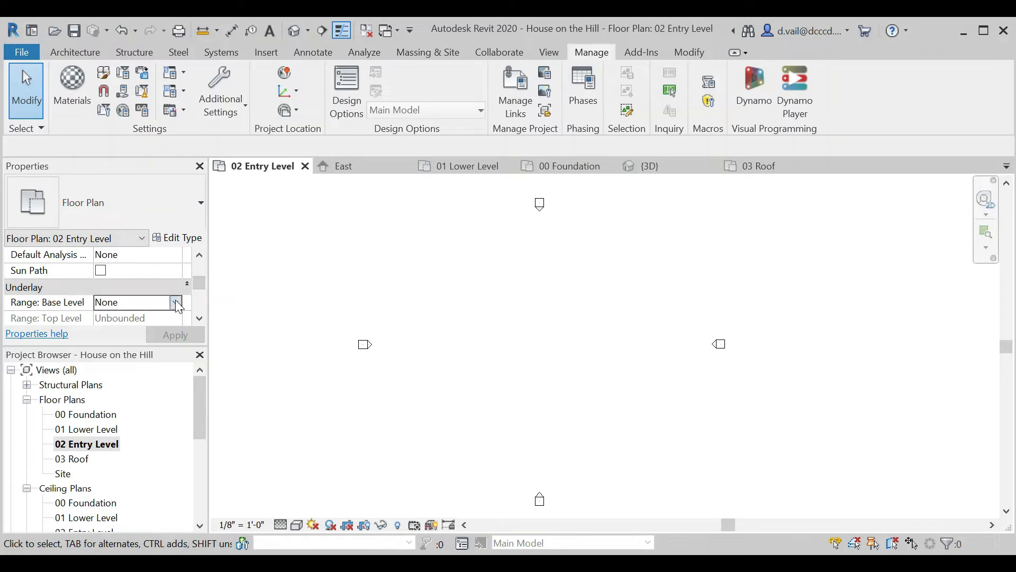
{"action": "left_click", "coordinate": [177, 303]}
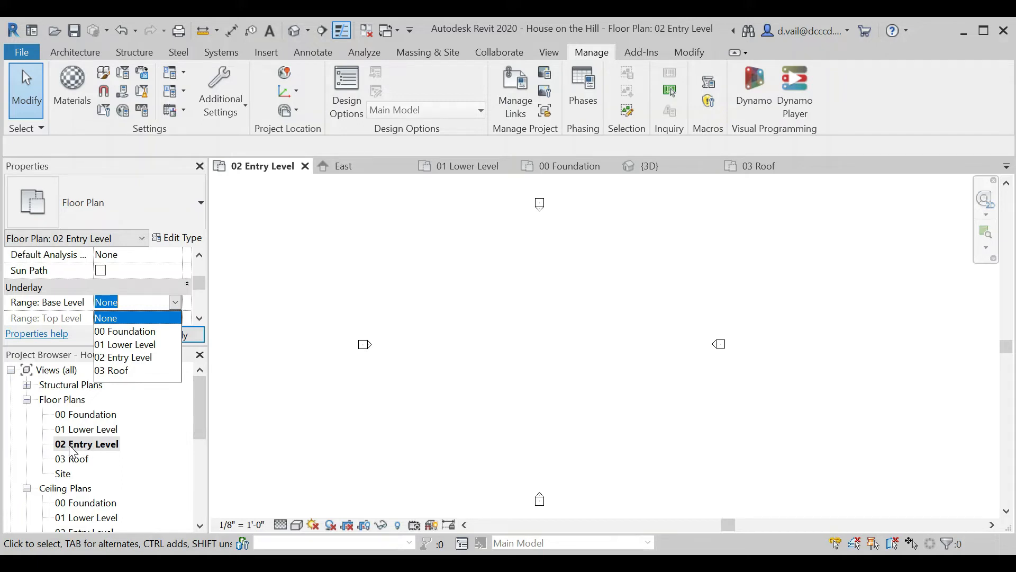
{"action": "left_click", "coordinate": [120, 345]}
{"action": "left_click", "coordinate": [175, 335]}
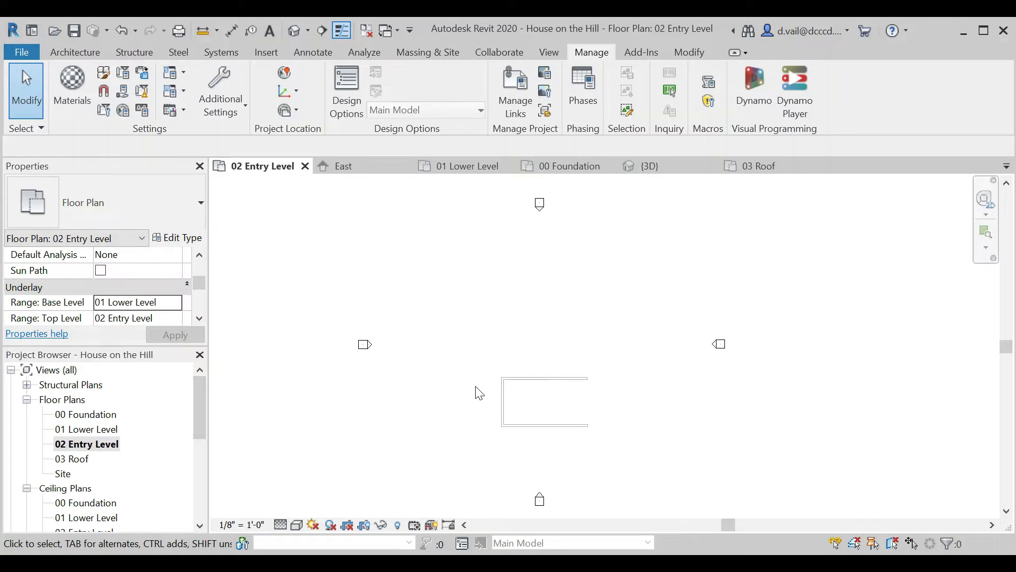
Step: Open the 01 Lower Level floor plan and apply 00 Foundation as its underlay base level
{"action": "left_click", "coordinate": [106, 435]}
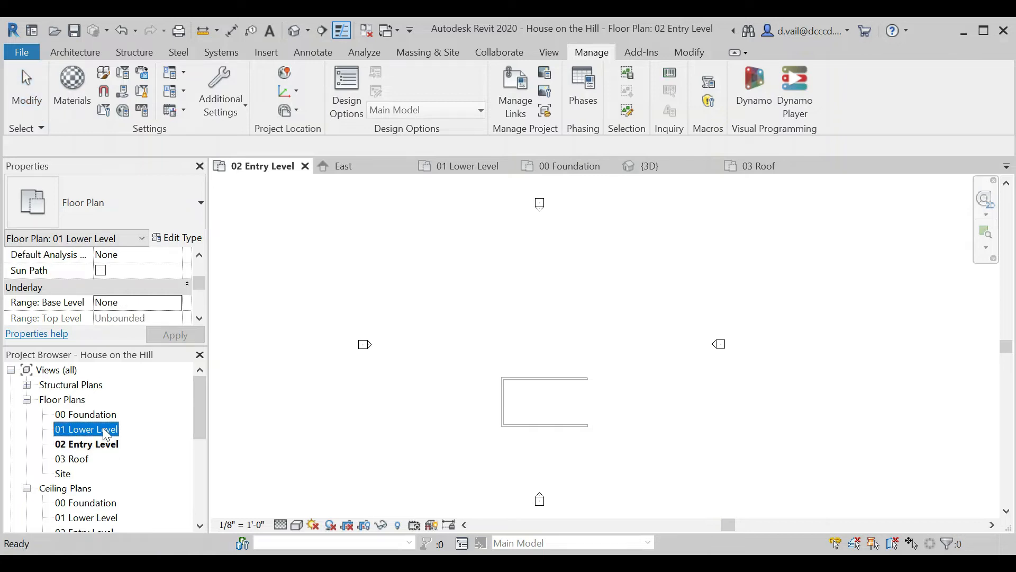
{"action": "double_click", "coordinate": [107, 435]}
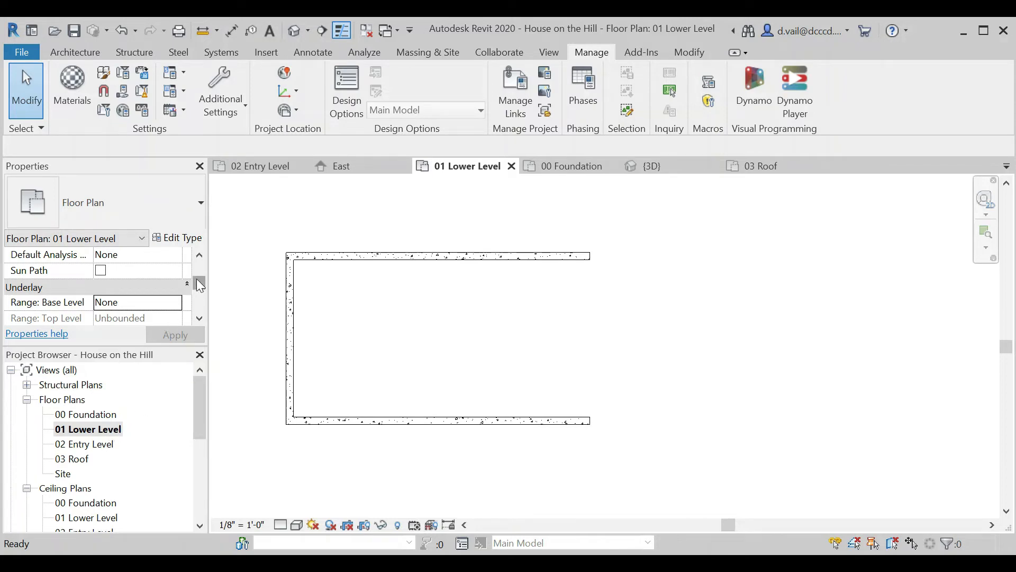
{"action": "scroll", "coordinate": [200, 286], "scroll_direction": "down", "scroll_amount": 1}
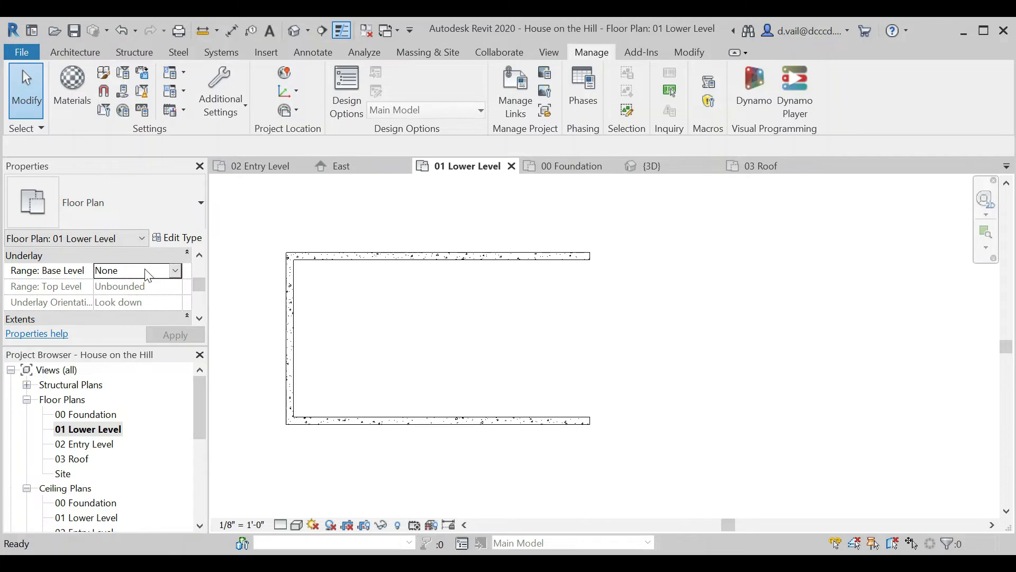
{"action": "left_click", "coordinate": [175, 271]}
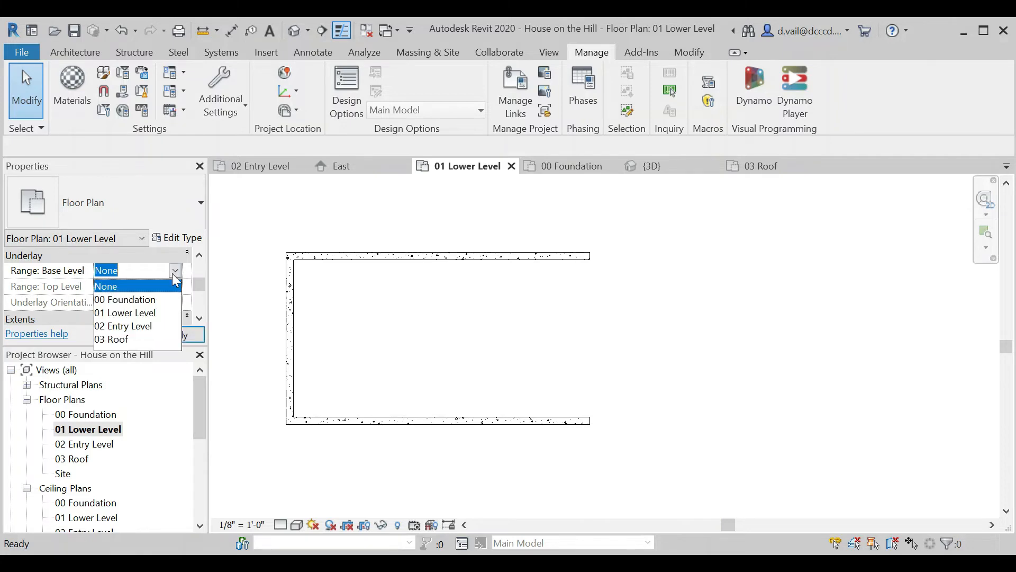
{"action": "left_click", "coordinate": [152, 300]}
{"action": "left_click", "coordinate": [175, 335]}
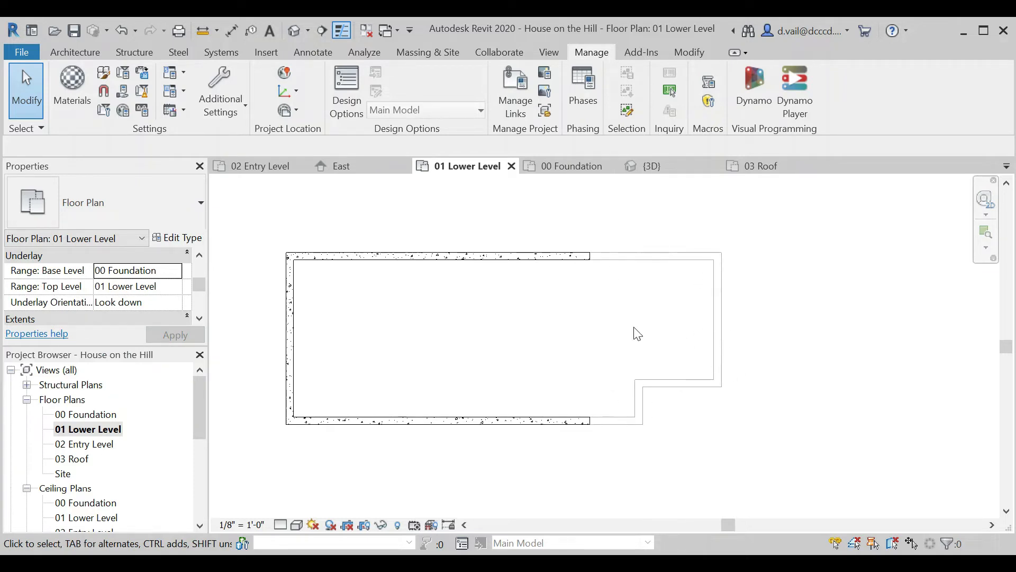
Step: In the 02 Entry Level plan, place a perspective camera northeast of the house, aimed southwest across the foundation
{"action": "double_click", "coordinate": [90, 445]}
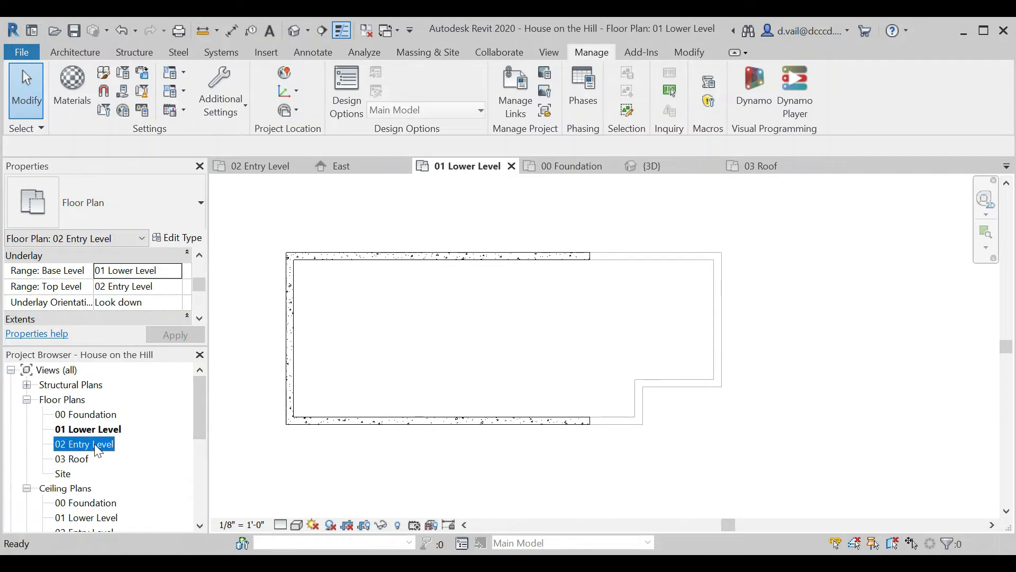
{"action": "scroll", "coordinate": [561, 450], "scroll_direction": "up", "scroll_amount": 3}
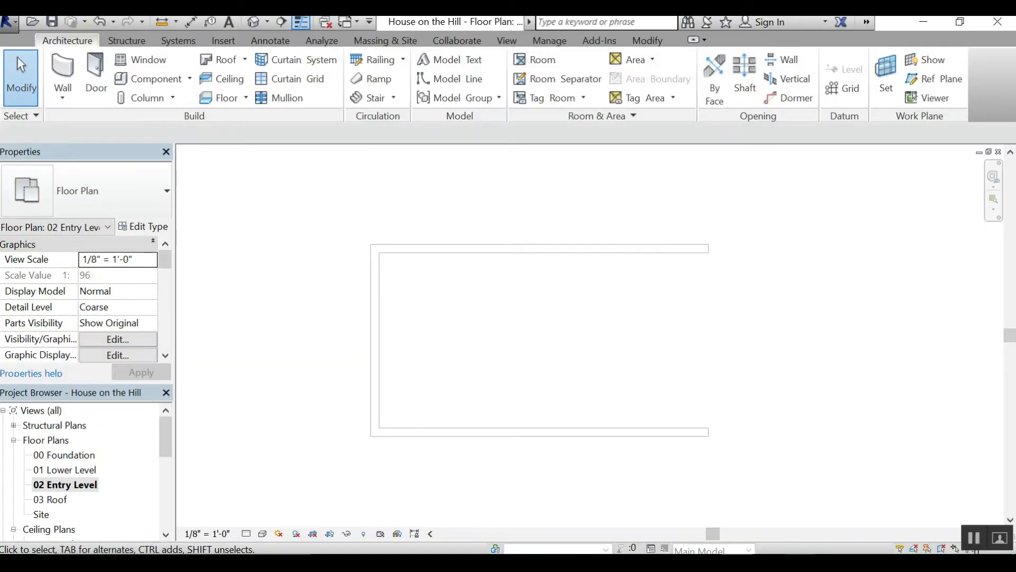
{"action": "scroll", "coordinate": [405, 339], "scroll_direction": "down", "scroll_amount": 1}
{"action": "scroll", "coordinate": [413, 338], "scroll_direction": "down", "scroll_amount": 3}
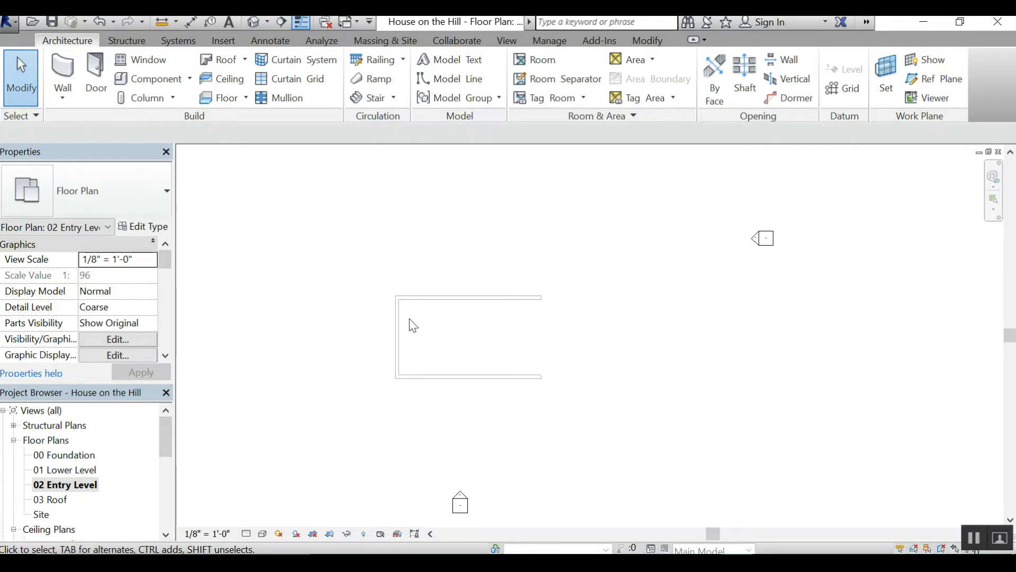
{"action": "scroll", "coordinate": [601, 391], "scroll_direction": "down", "scroll_amount": 3}
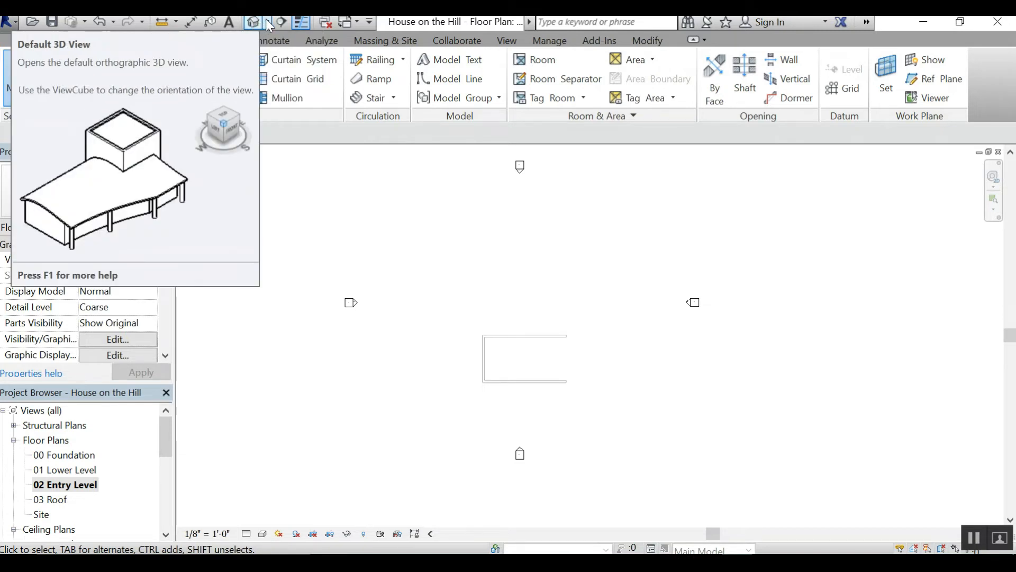
{"action": "left_click", "coordinate": [267, 21]}
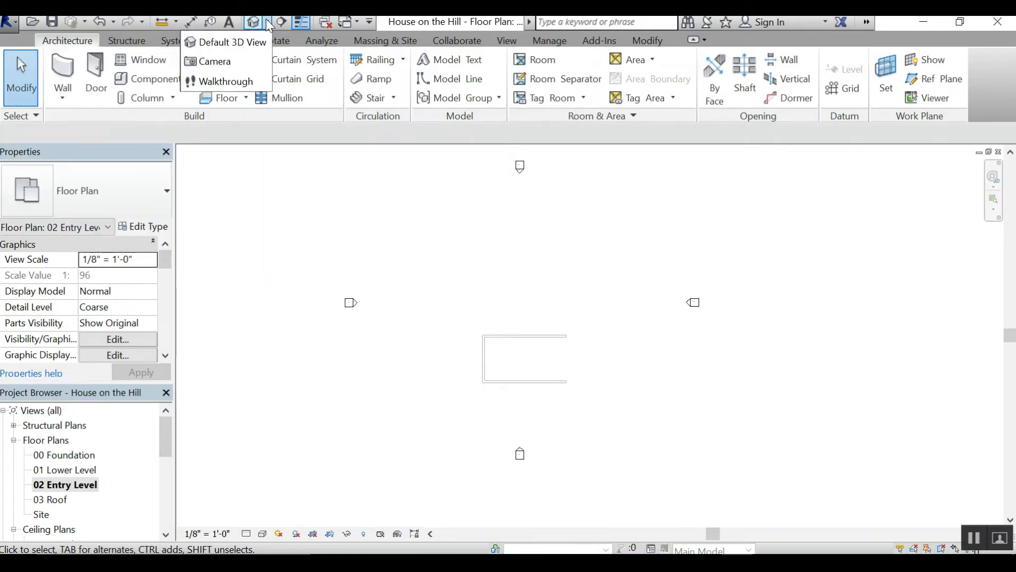
{"action": "left_click", "coordinate": [221, 63]}
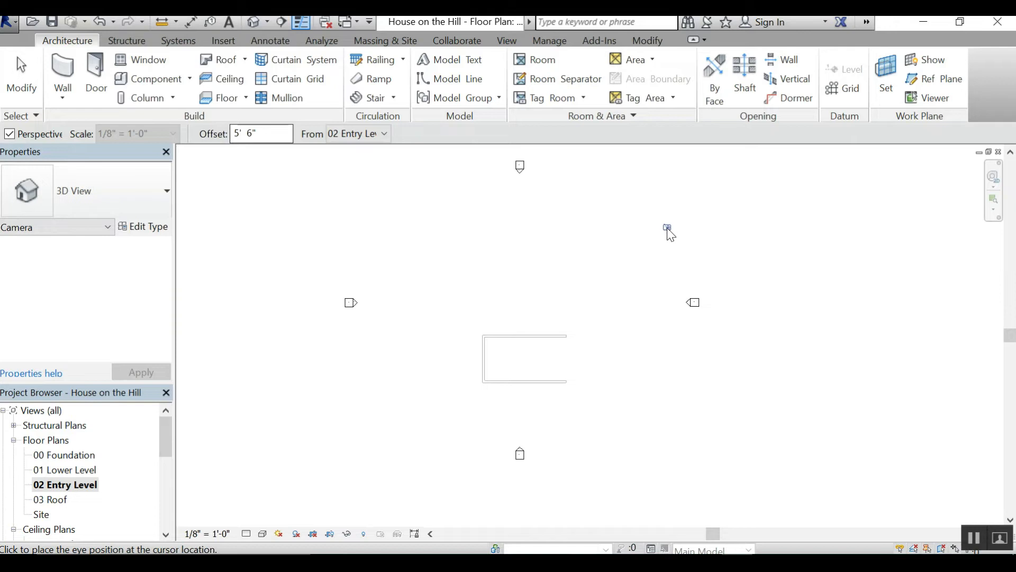
{"action": "left_click", "coordinate": [667, 227]}
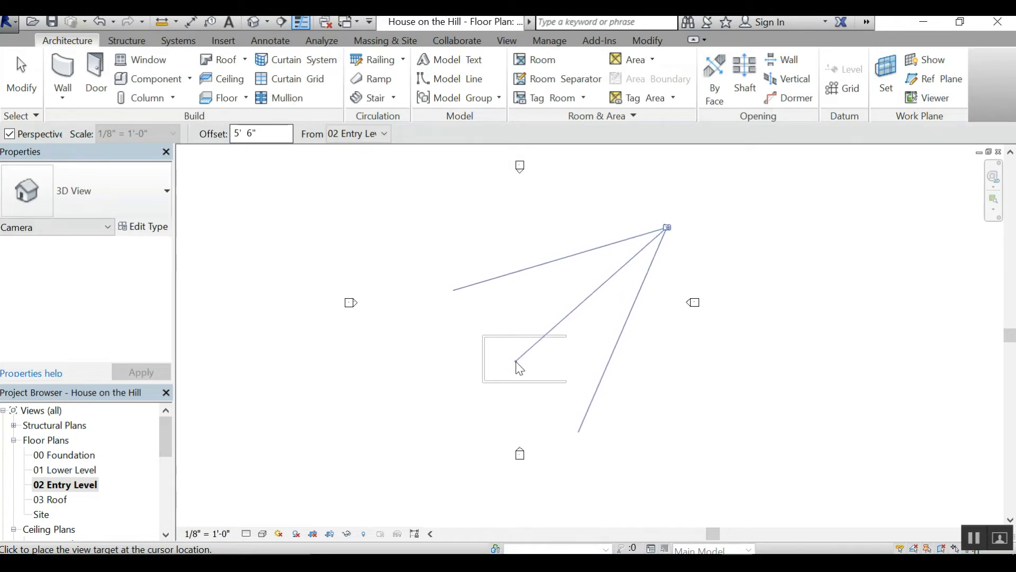
{"action": "left_click", "coordinate": [427, 436]}
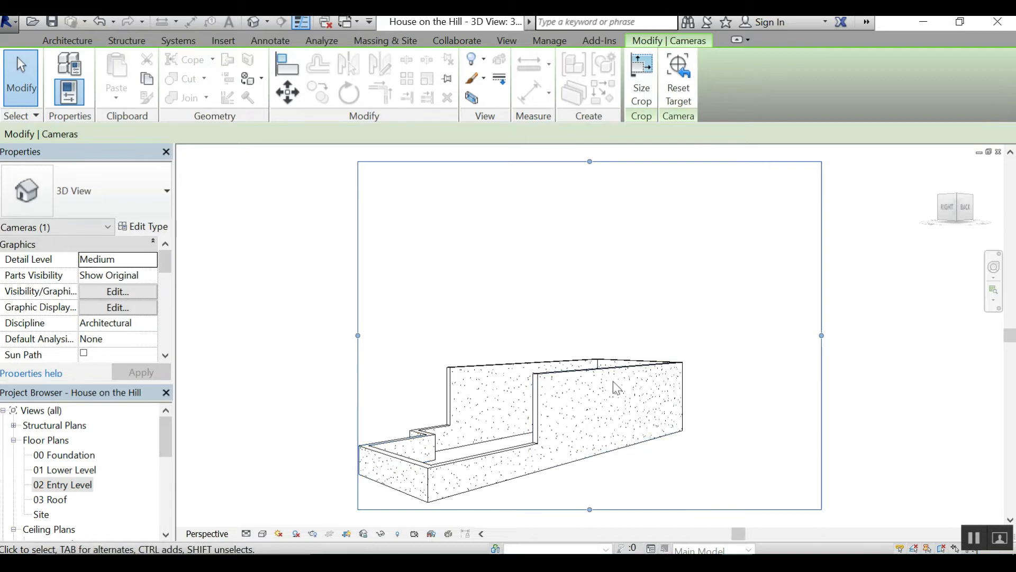
Step: Enlarge the camera view's crop region on both sides and at the bottom, leaving margin around the foundation, and deselect it
{"action": "scroll", "coordinate": [668, 339], "scroll_direction": "down", "scroll_amount": 1}
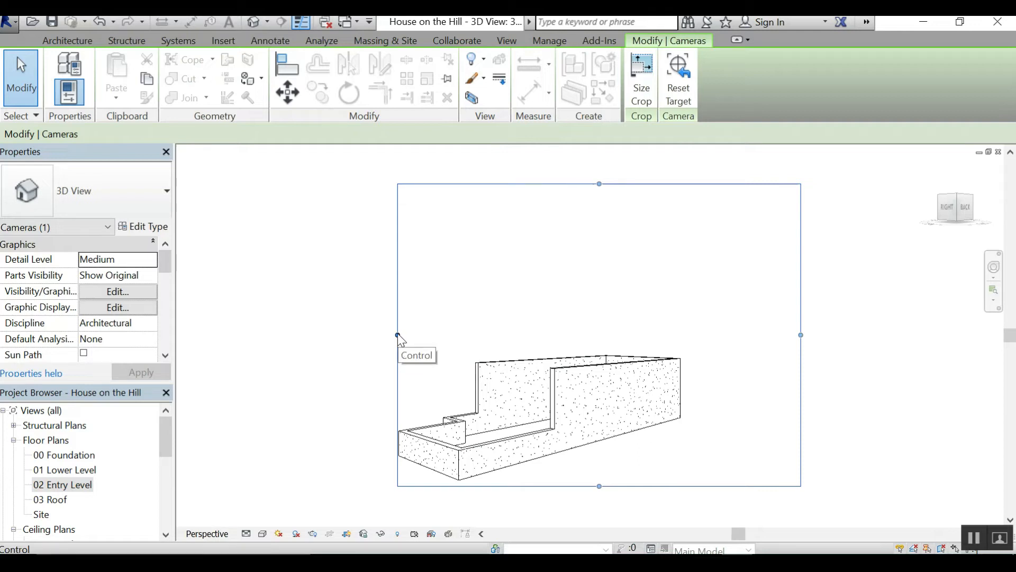
{"action": "left_click_drag", "start_coordinate": [398, 335], "coordinate": [327, 333]}
{"action": "left_click_drag", "start_coordinate": [565, 487], "coordinate": [564, 510]}
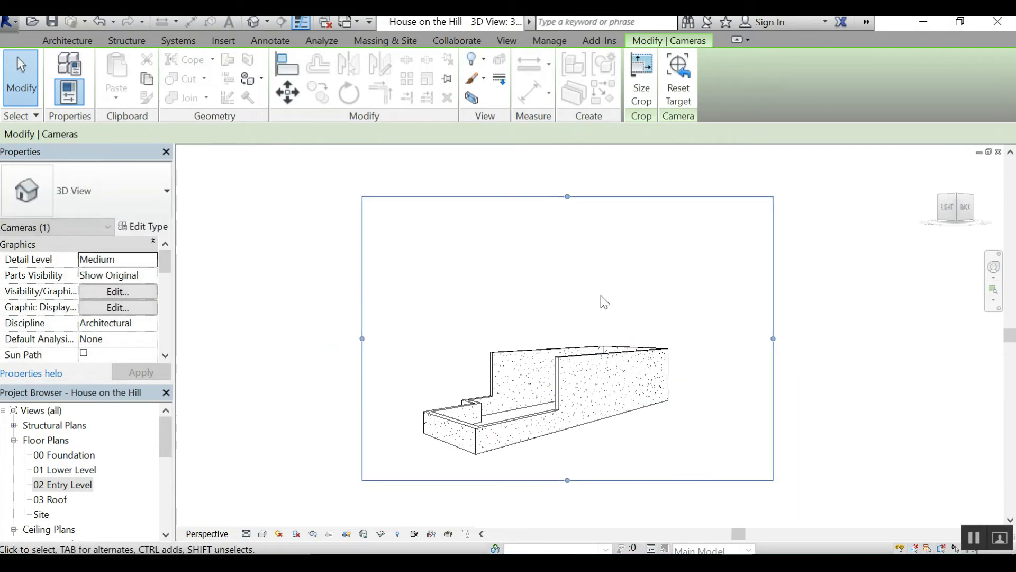
{"action": "left_click_drag", "start_coordinate": [773, 338], "coordinate": [744, 342]}
{"action": "left_click_drag", "start_coordinate": [553, 483], "coordinate": [552, 495]}
{"action": "left_click_drag", "start_coordinate": [362, 347], "coordinate": [336, 344]}
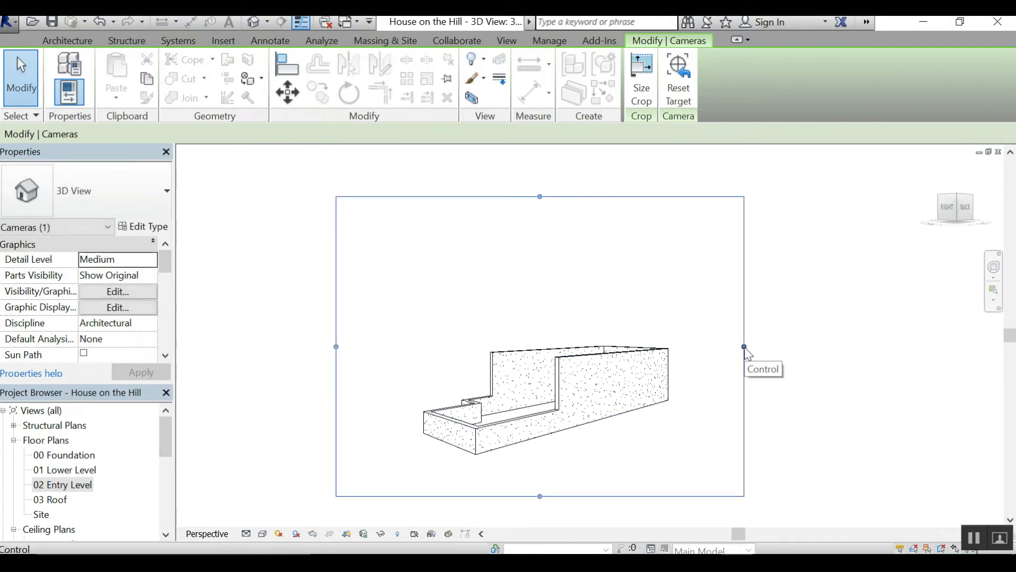
{"action": "left_click_drag", "start_coordinate": [745, 347], "coordinate": [768, 347]}
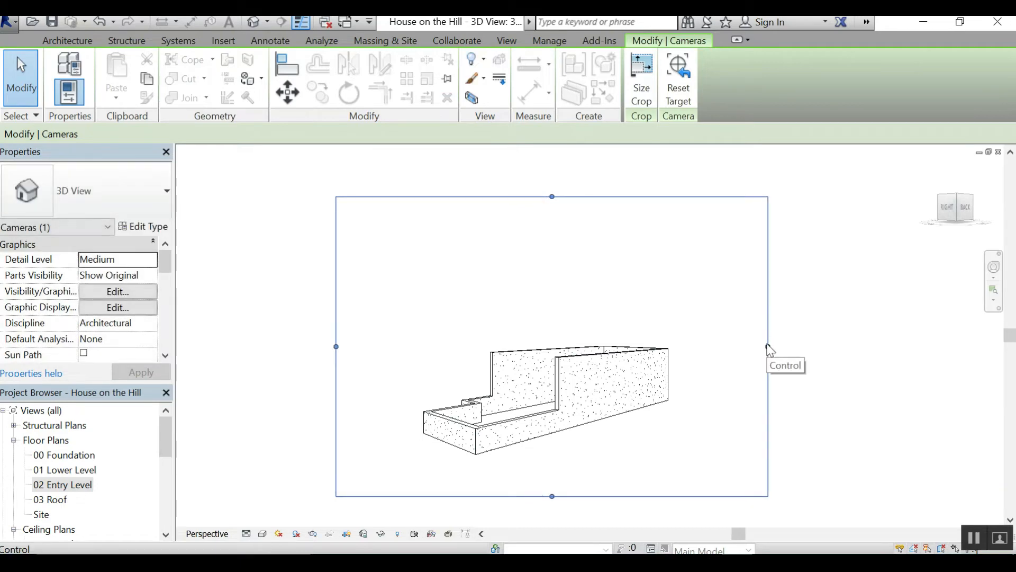
{"action": "left_click", "coordinate": [825, 355]}
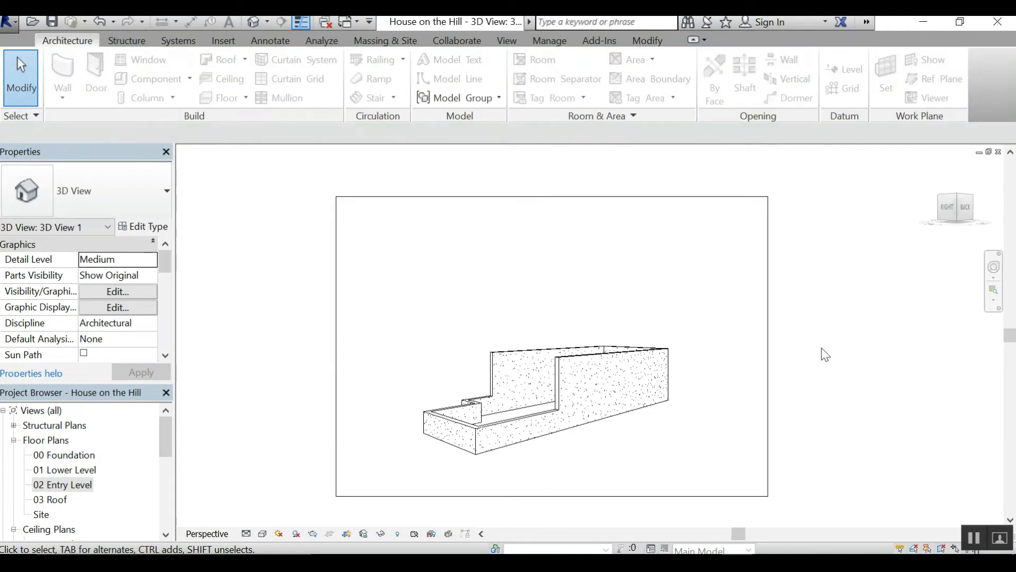
Step: Set the camera view's detail level to Fine and its visual style to Shaded
{"action": "left_click", "coordinate": [245, 532]}
{"action": "left_click", "coordinate": [257, 516]}
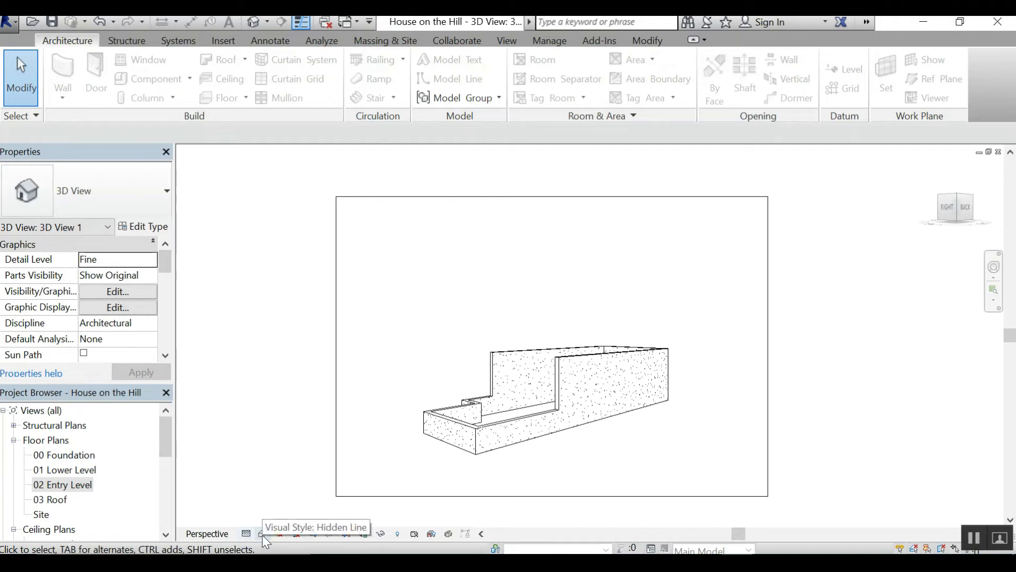
{"action": "left_click", "coordinate": [263, 534]}
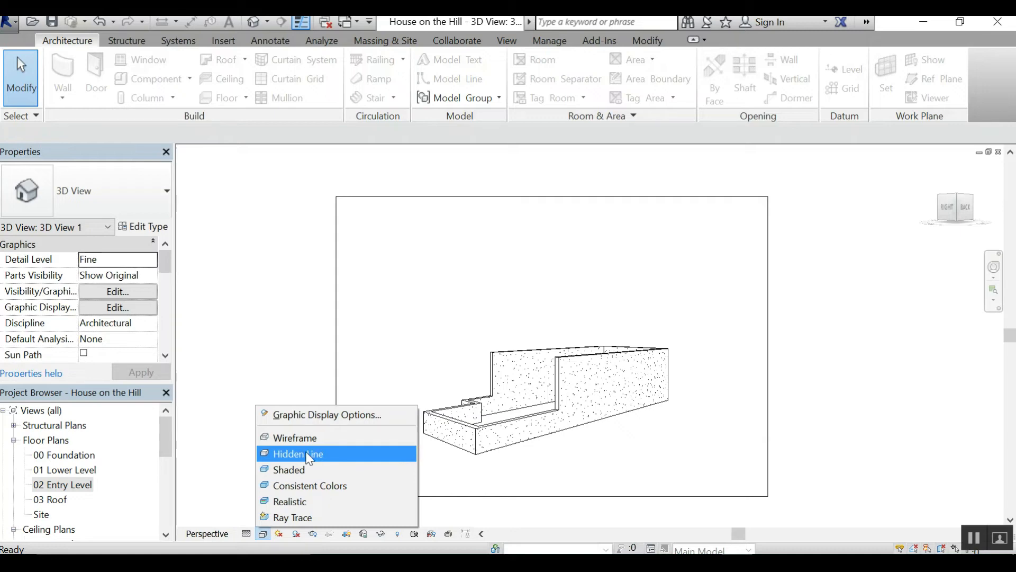
{"action": "left_click", "coordinate": [301, 473]}
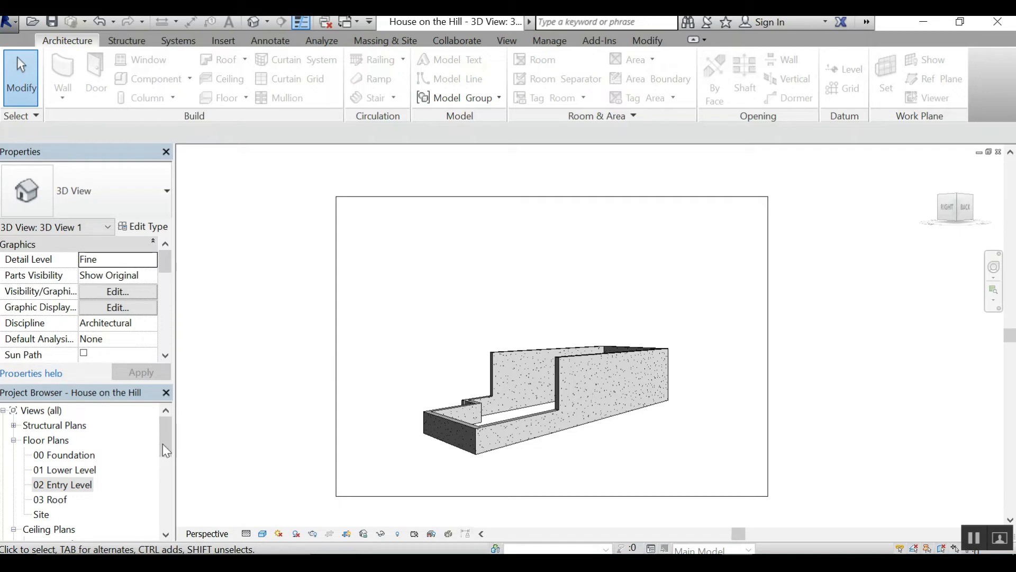
Step: Rename the 3D View 1 camera view as To the Building
{"action": "left_click_drag", "start_coordinate": [166, 429], "coordinate": [172, 466]}
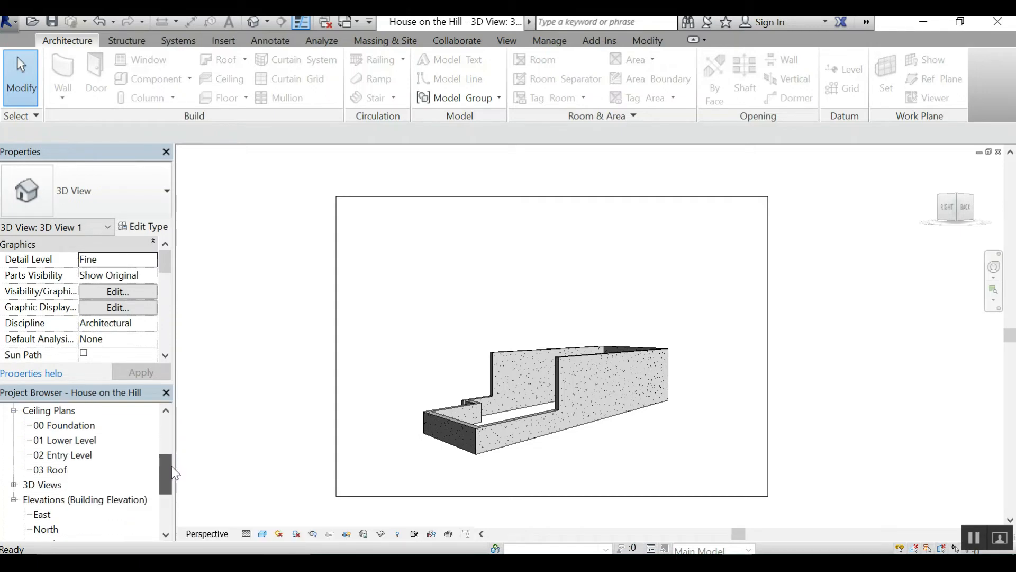
{"action": "left_click", "coordinate": [13, 484]}
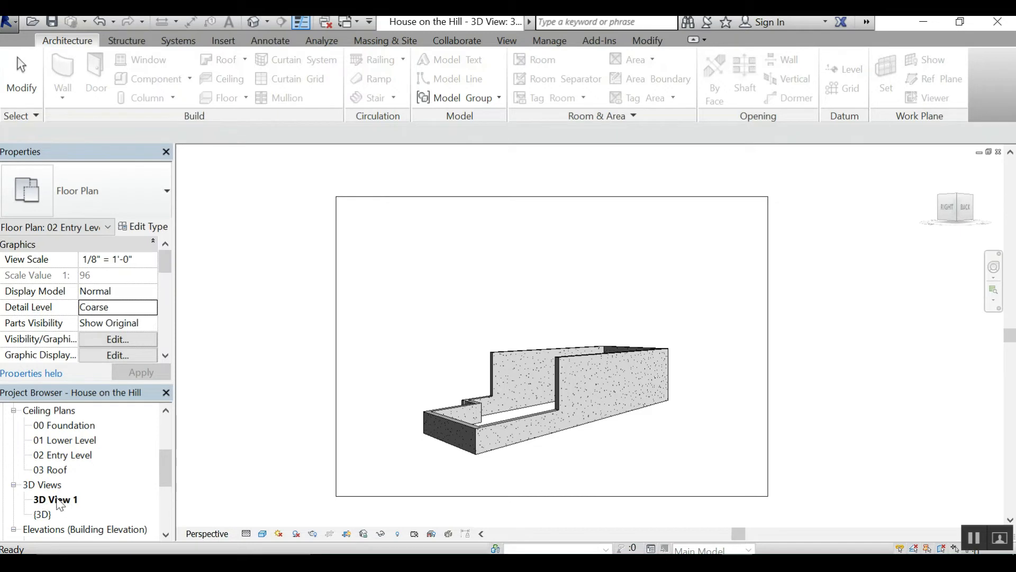
{"action": "right_click", "coordinate": [58, 502]}
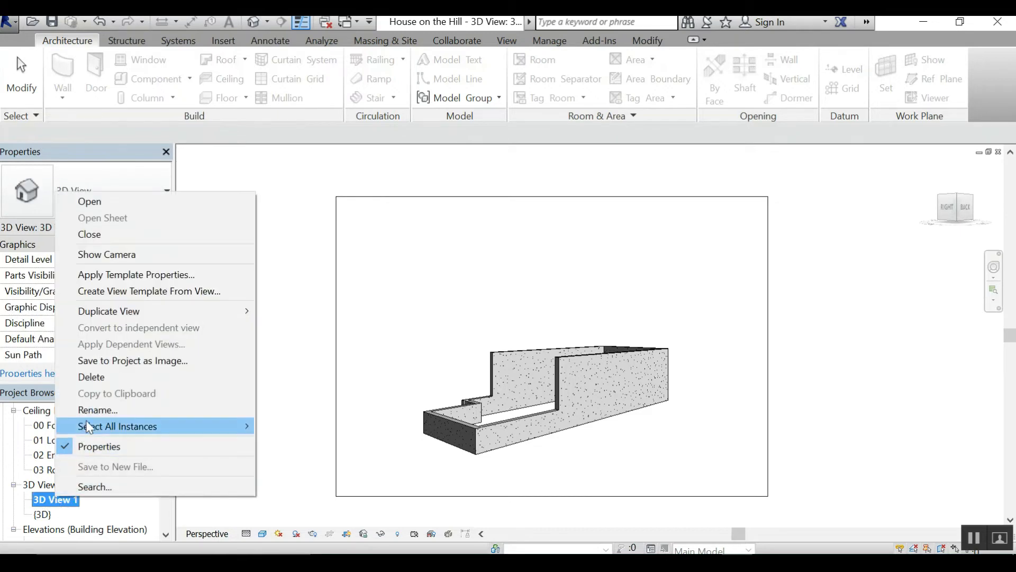
{"action": "left_click", "coordinate": [91, 411]}
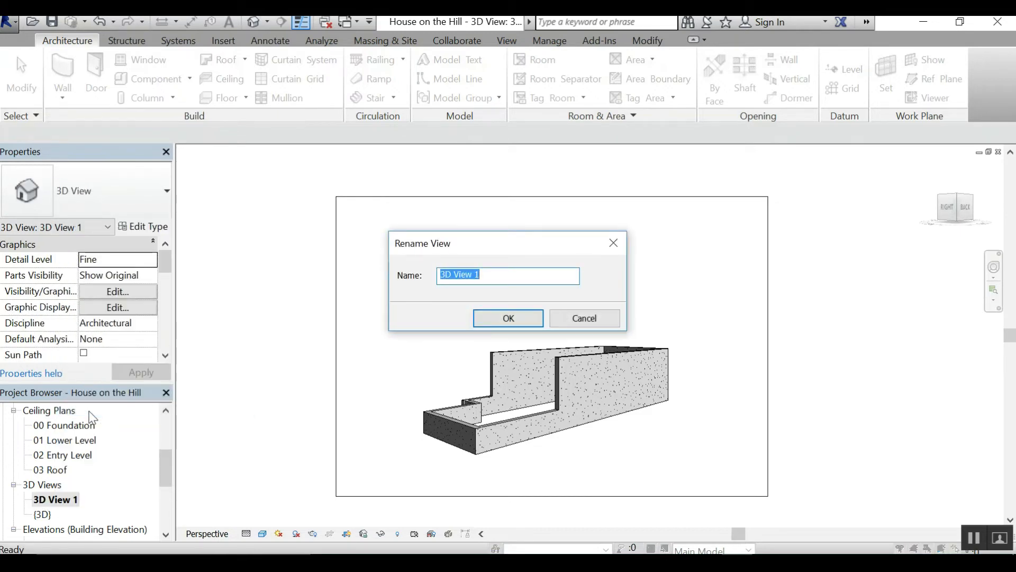
{"action": "type", "text": "To the Building"}
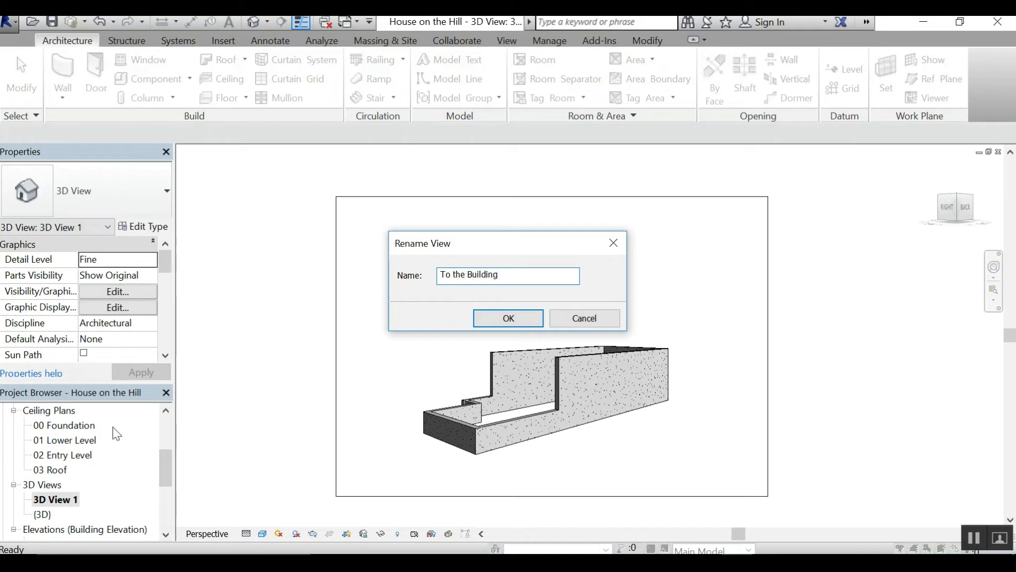
{"action": "left_click", "coordinate": [509, 318]}
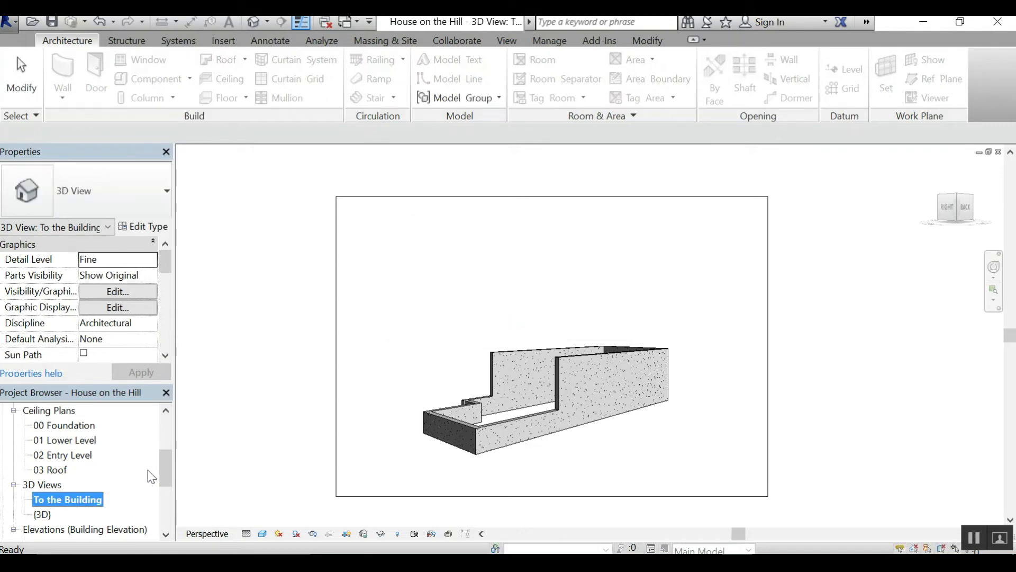
Step: Open the 01 Lower Level floor plan, and return to the To the Building camera view
{"action": "left_click_drag", "start_coordinate": [161, 465], "coordinate": [160, 424]}
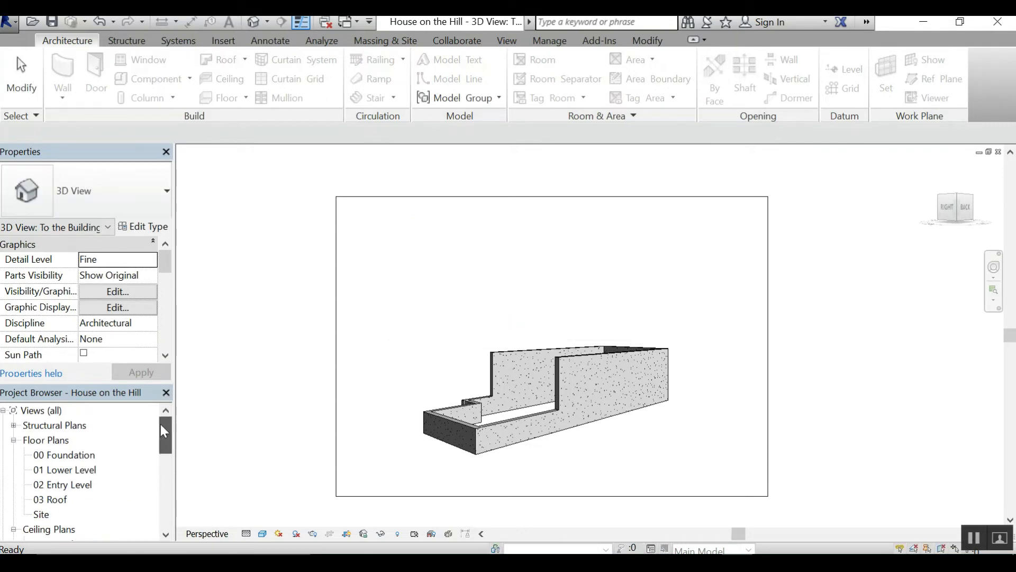
{"action": "double_click", "coordinate": [72, 471]}
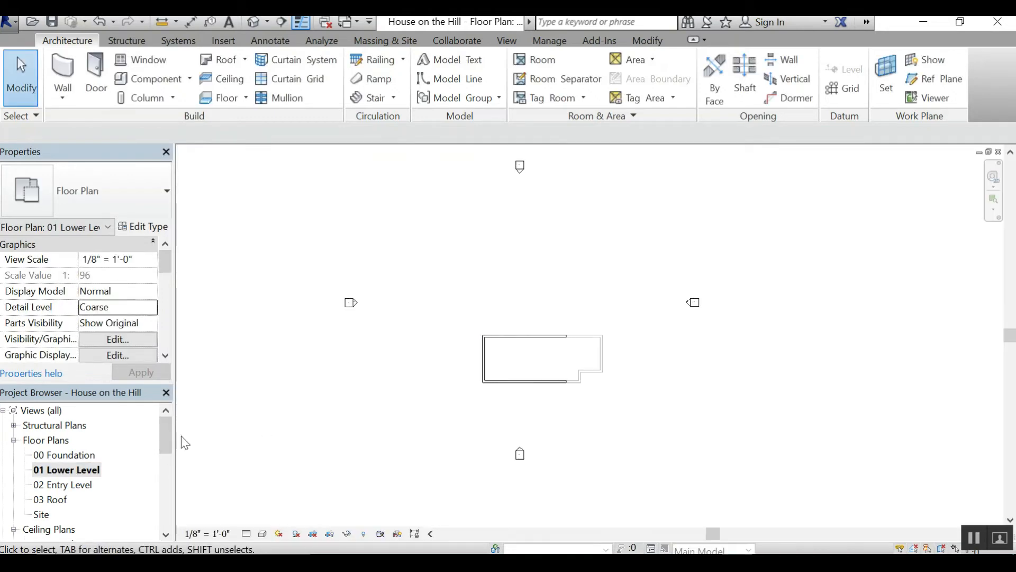
{"action": "left_click_drag", "start_coordinate": [163, 435], "coordinate": [172, 475]}
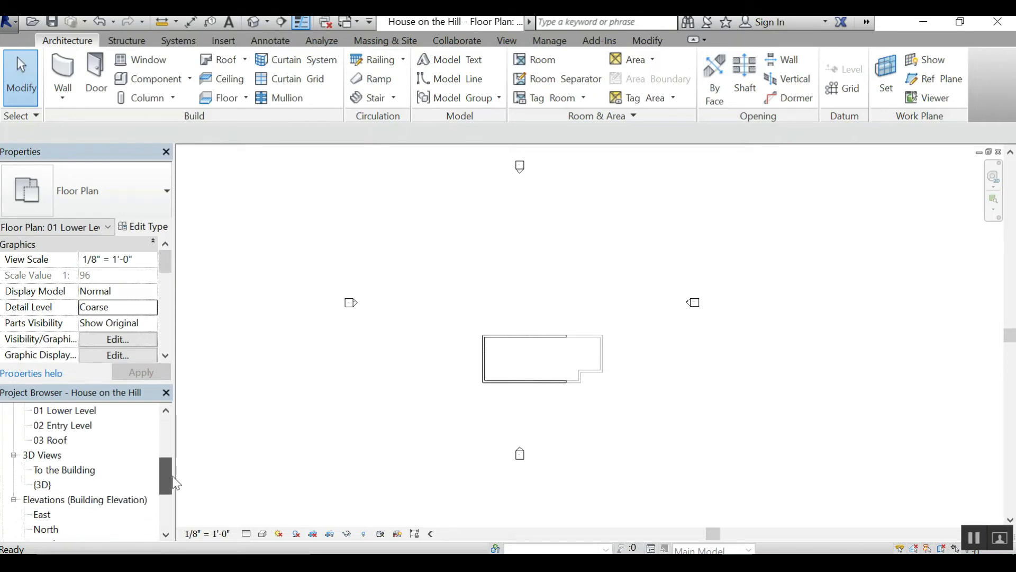
{"action": "double_click", "coordinate": [80, 470]}
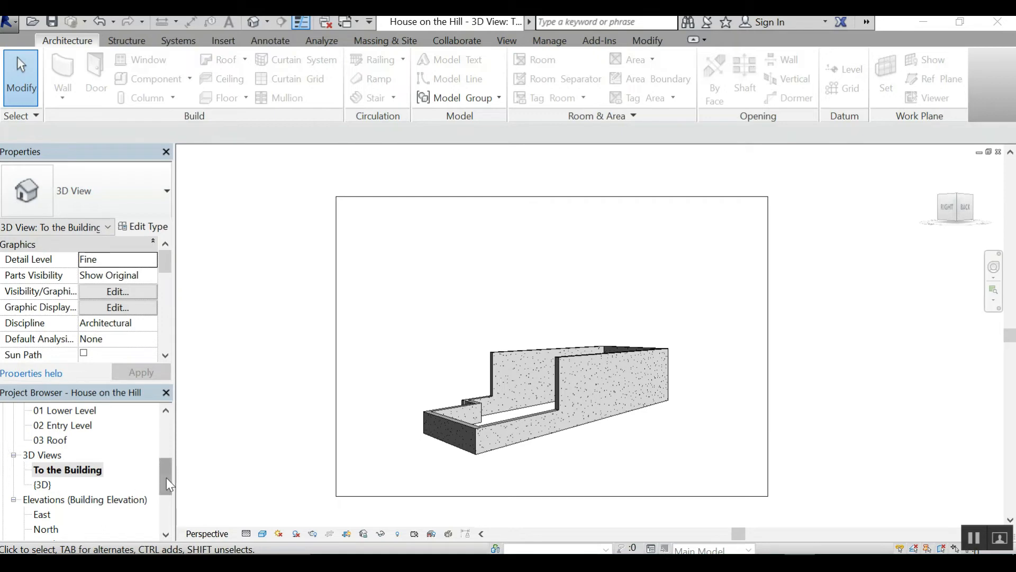
Step: Open the Site floor plan with the foundation and all four elevation markers in view
{"action": "left_click_drag", "start_coordinate": [167, 478], "coordinate": [171, 427]}
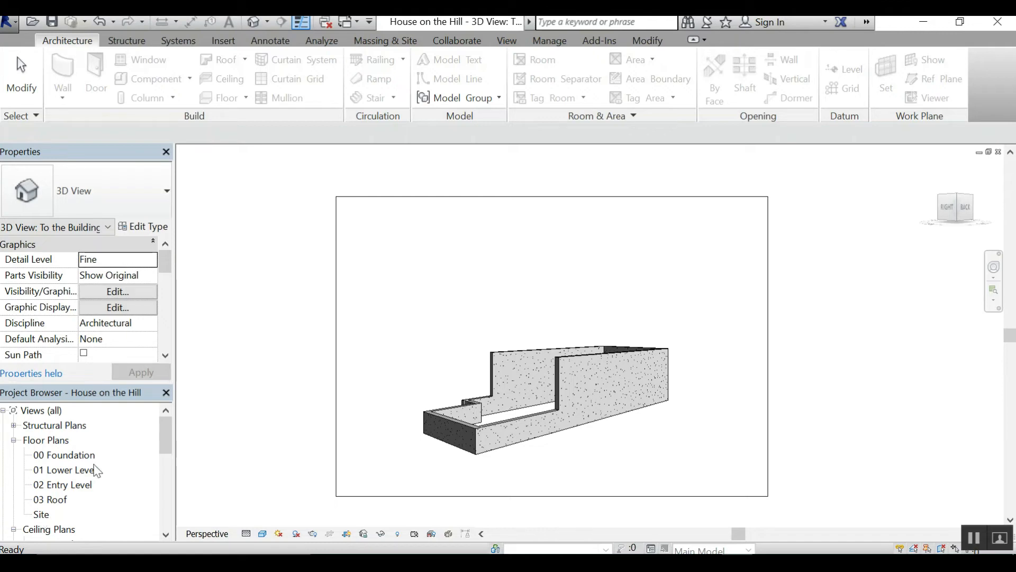
{"action": "double_click", "coordinate": [43, 516]}
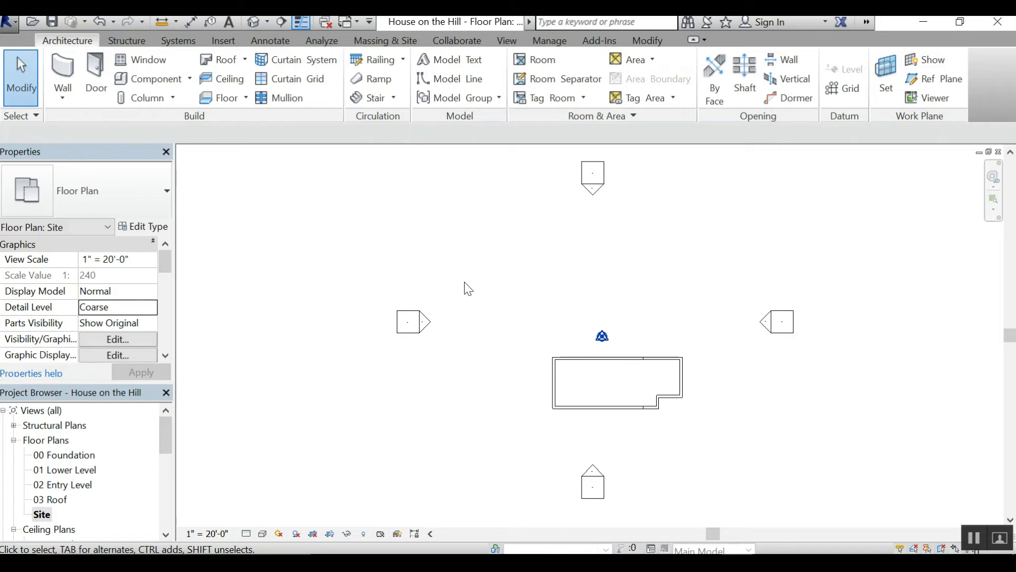
{"action": "scroll", "coordinate": [538, 271], "scroll_direction": "down", "scroll_amount": 1}
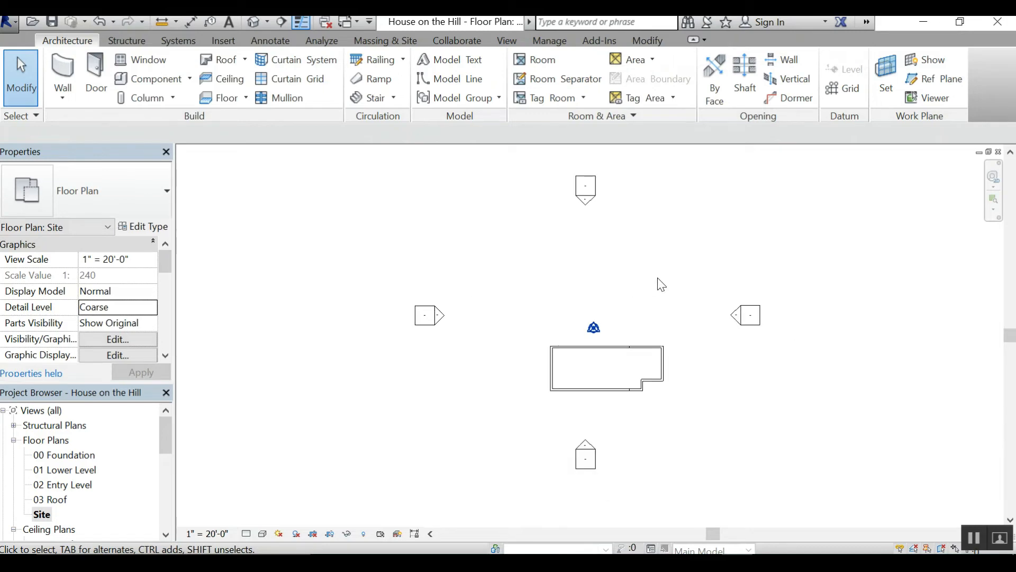
{"action": "scroll", "coordinate": [658, 284], "scroll_direction": "down", "scroll_amount": 1}
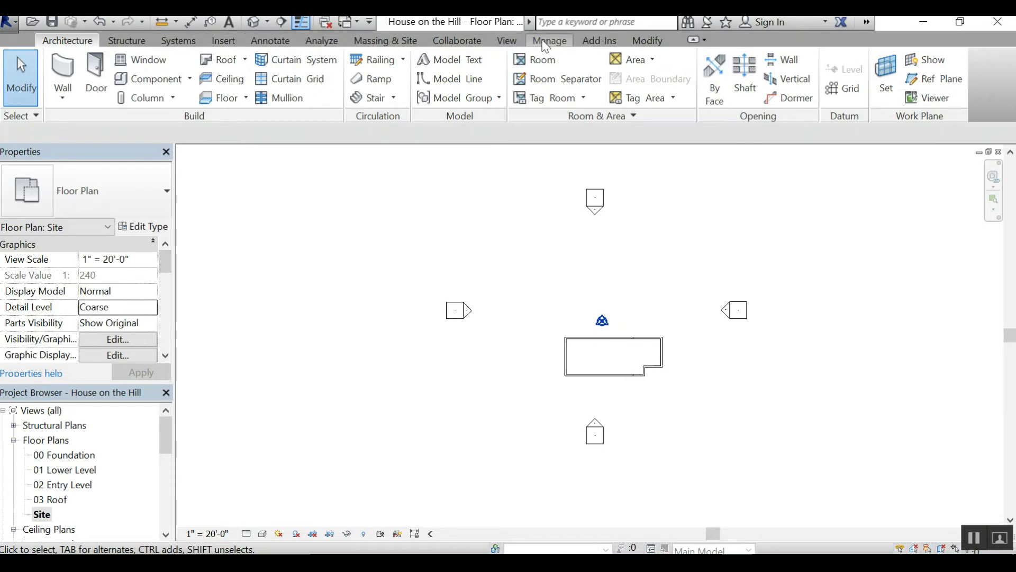
{"action": "left_click", "coordinate": [598, 37]}
{"action": "left_click", "coordinate": [639, 41]}
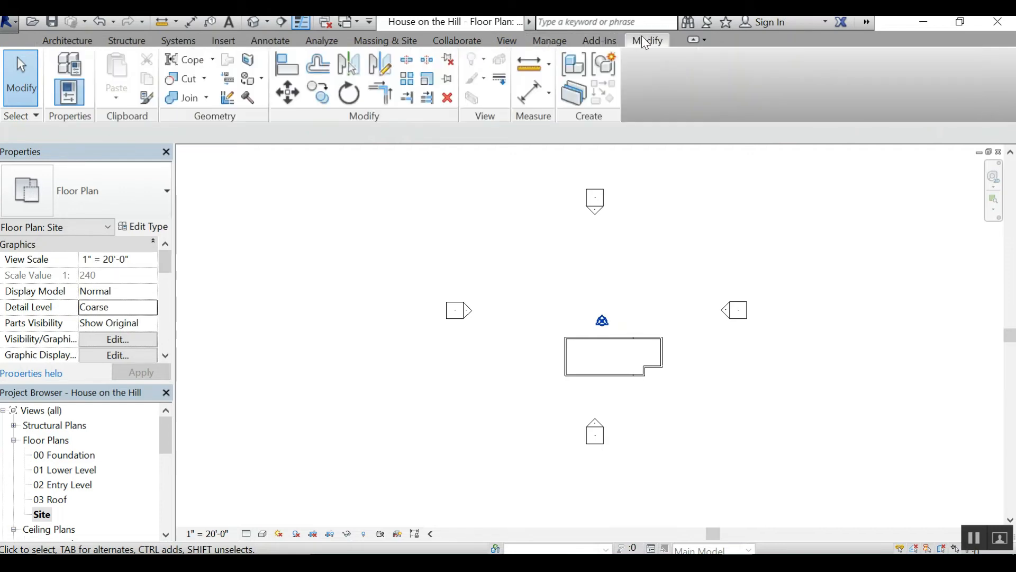
{"action": "left_click", "coordinate": [454, 42]}
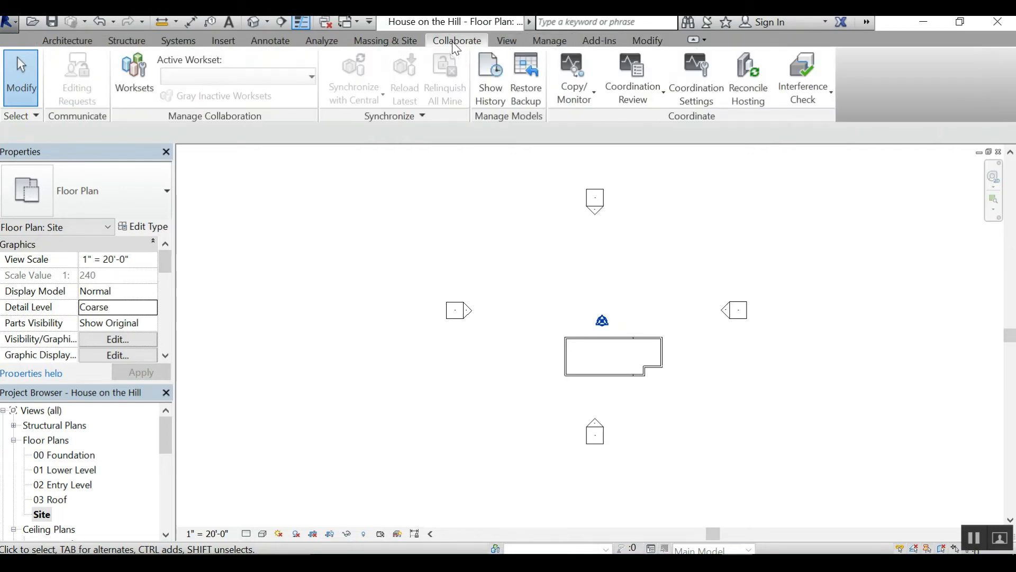
Step: Start a toposurface and place ten points at absolute elevation -0' 6" in a slightly wavy north-south line just west of the foundation
{"action": "left_click", "coordinate": [388, 43]}
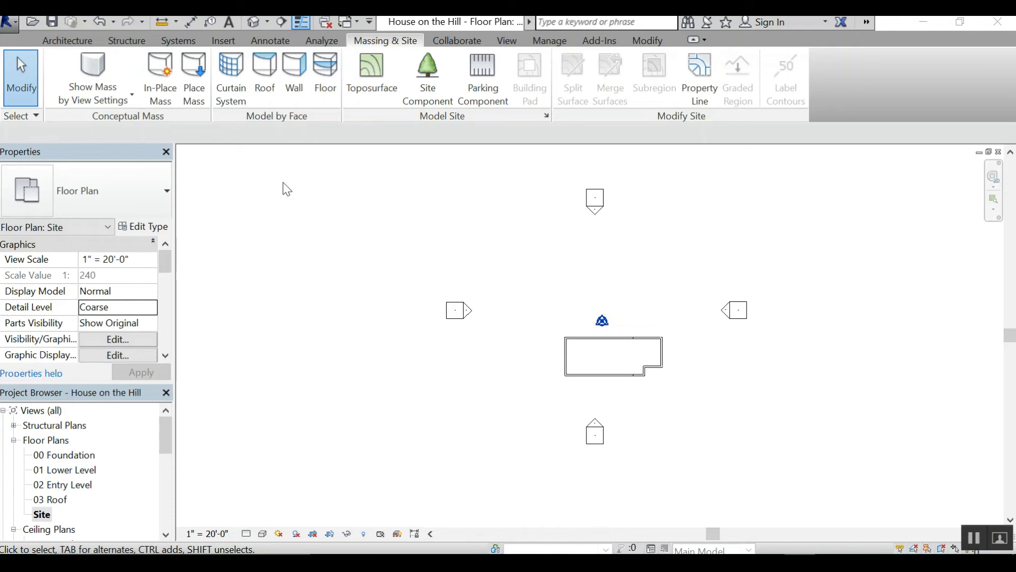
{"action": "left_click", "coordinate": [367, 70]}
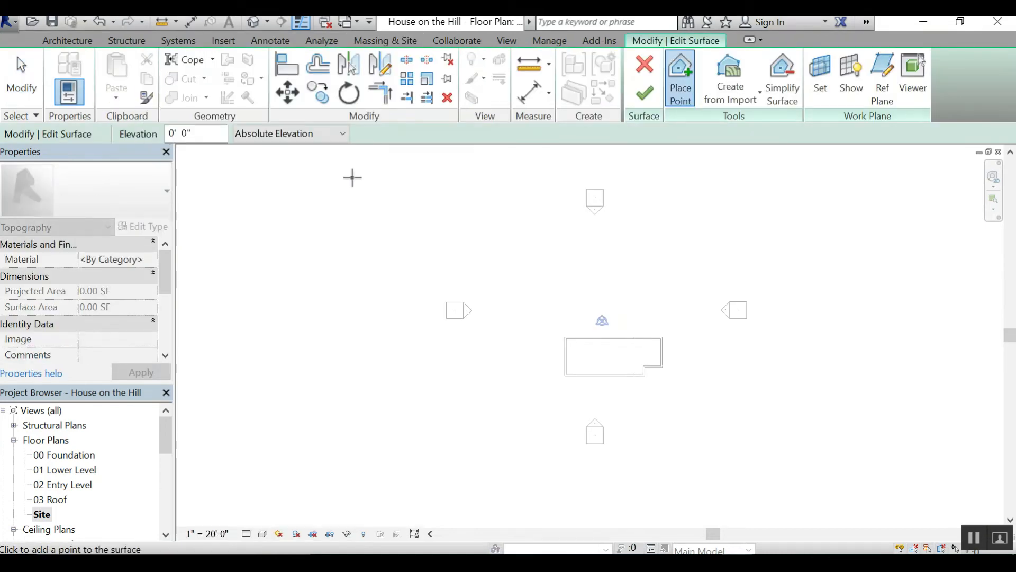
{"action": "left_click", "coordinate": [404, 185]}
{"action": "left_click_drag", "start_coordinate": [203, 134], "coordinate": [152, 130]}
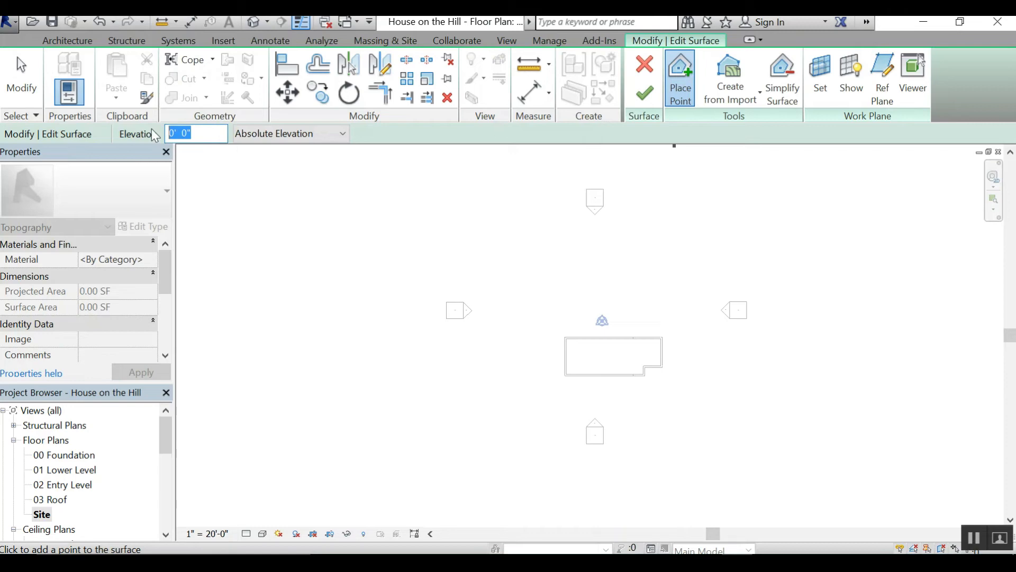
{"action": "type", "text": "-6\""}
{"action": "key", "text": "Return"}
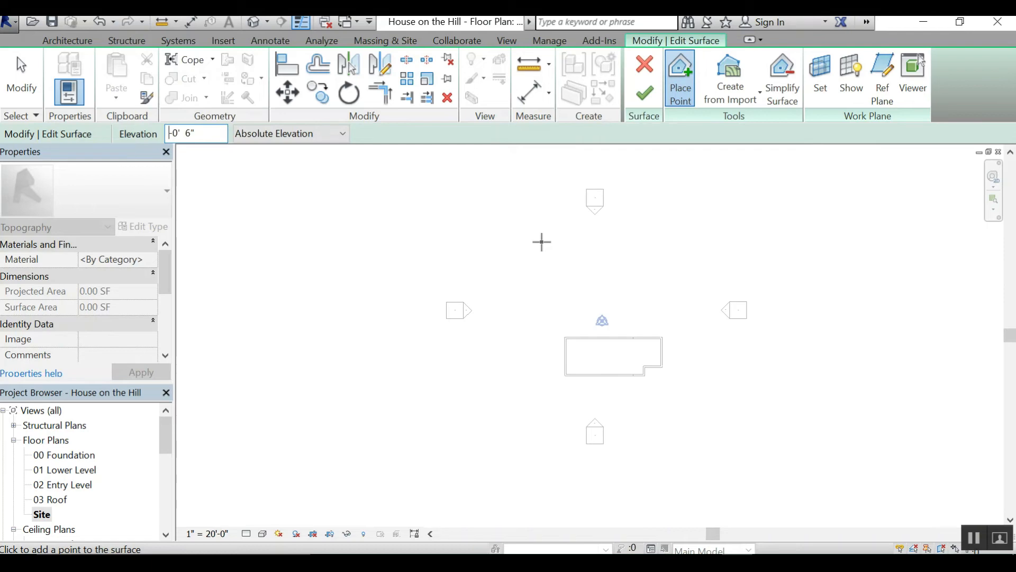
{"action": "left_click", "coordinate": [542, 242]}
{"action": "left_click", "coordinate": [538, 277]}
{"action": "left_click", "coordinate": [544, 307]}
{"action": "left_click", "coordinate": [539, 336]}
{"action": "left_click", "coordinate": [531, 360]}
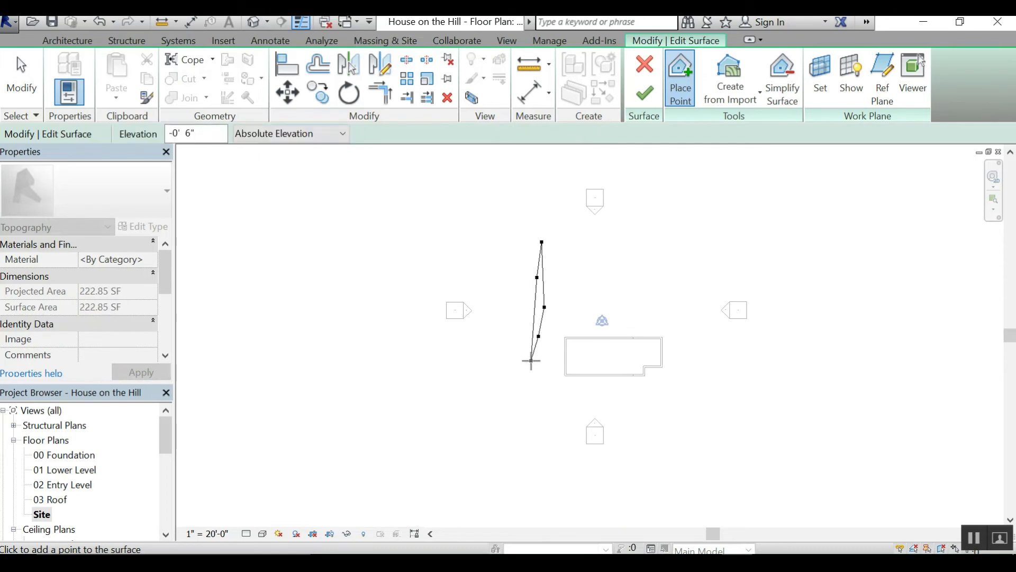
{"action": "left_click", "coordinate": [530, 384]}
{"action": "left_click", "coordinate": [535, 402]}
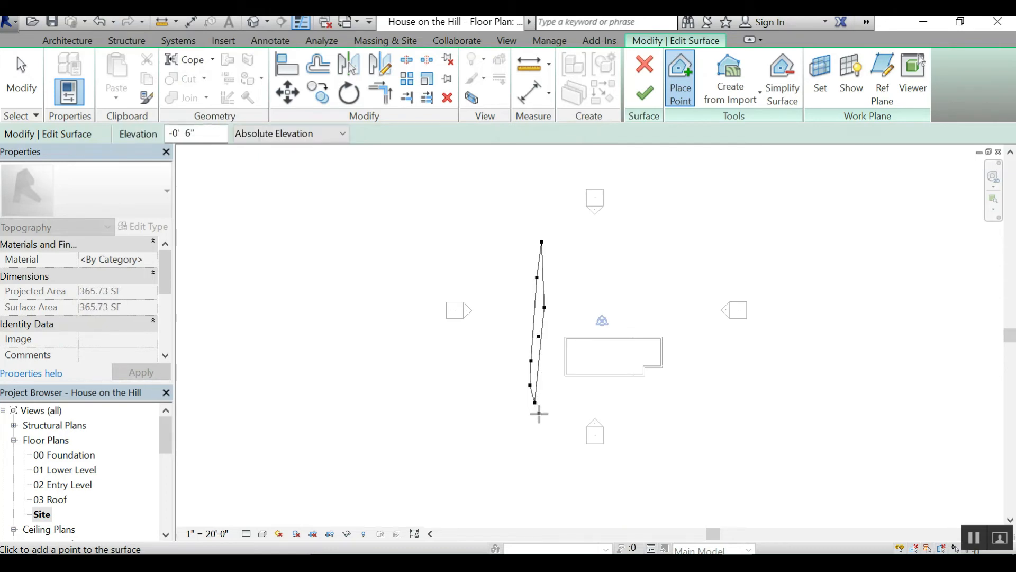
{"action": "left_click", "coordinate": [539, 426]}
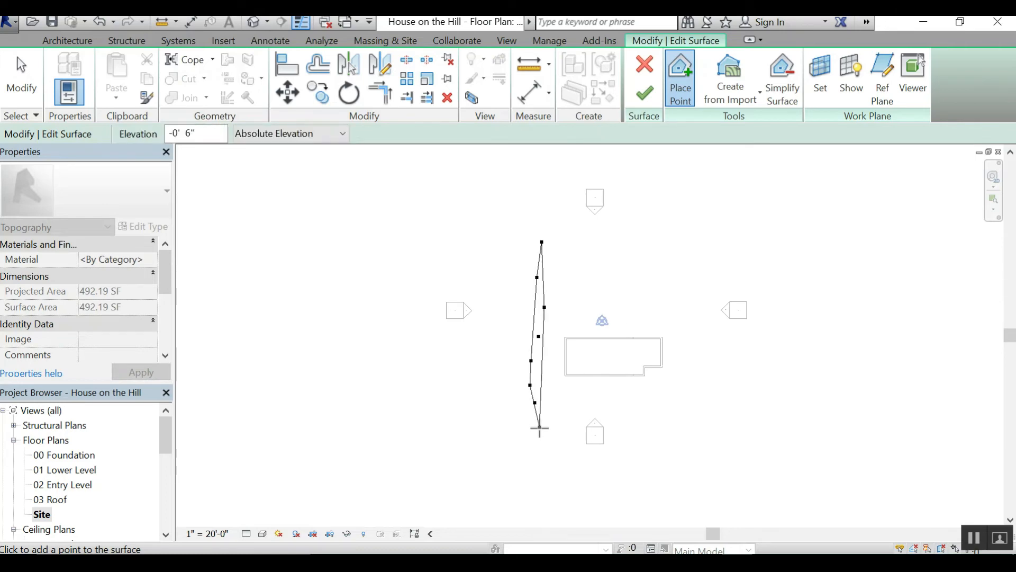
{"action": "left_click", "coordinate": [533, 452]}
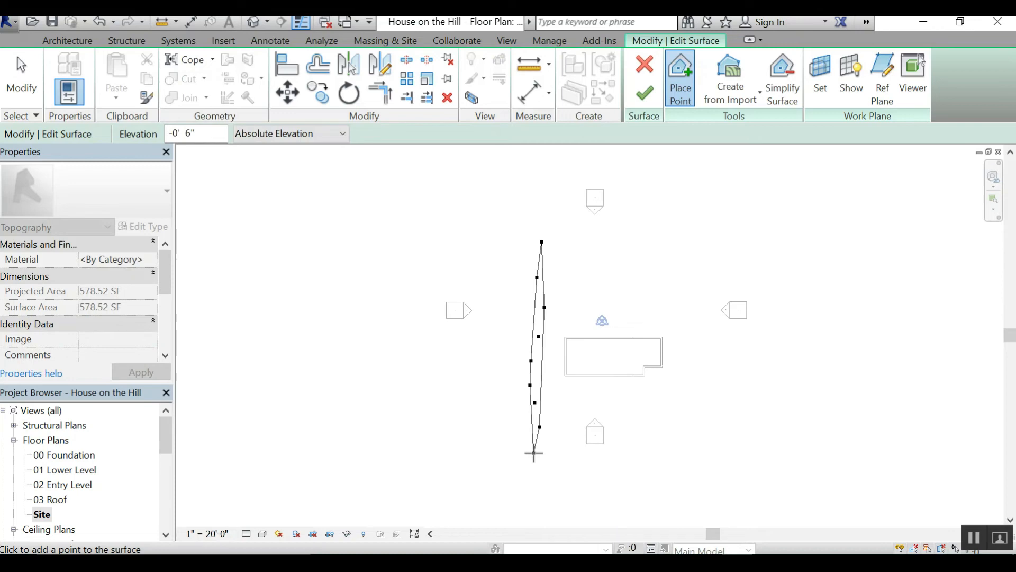
{"action": "left_click", "coordinate": [537, 476]}
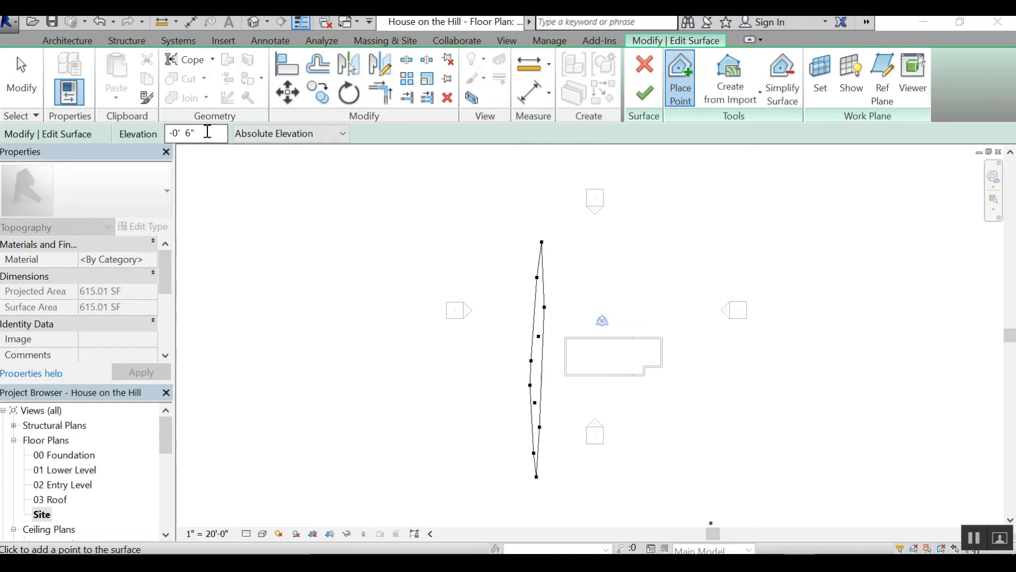
Step: Place nine toposurface points at elevation -10' 0" in a wavy north-south line crossing the foundation at its eastern step
{"action": "left_click_drag", "start_coordinate": [207, 131], "coordinate": [162, 133]}
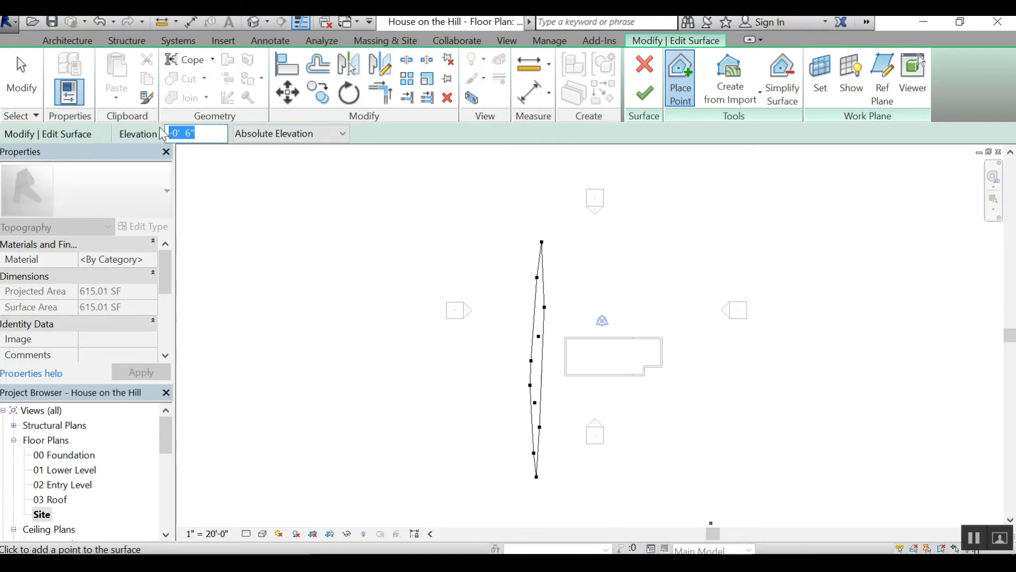
{"action": "type", "text": "-10'"}
{"action": "key", "text": "Return"}
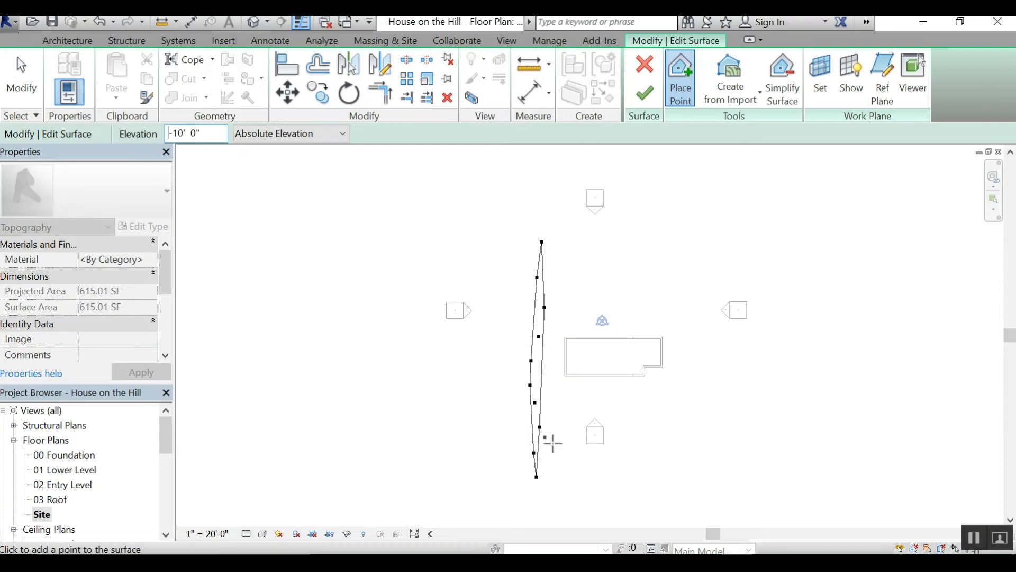
{"action": "left_click", "coordinate": [641, 238]}
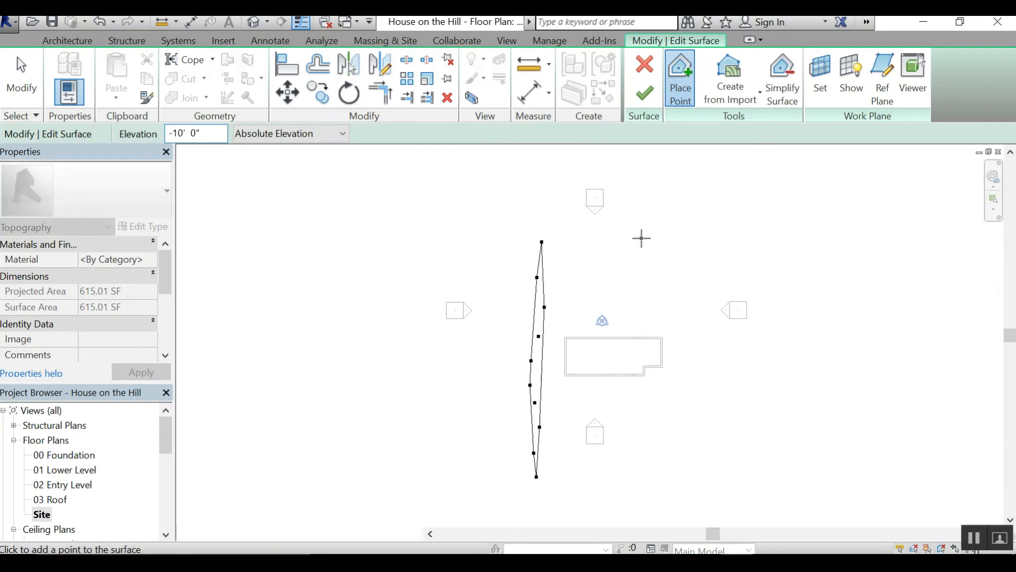
{"action": "left_click", "coordinate": [634, 279]}
{"action": "left_click", "coordinate": [637, 311]}
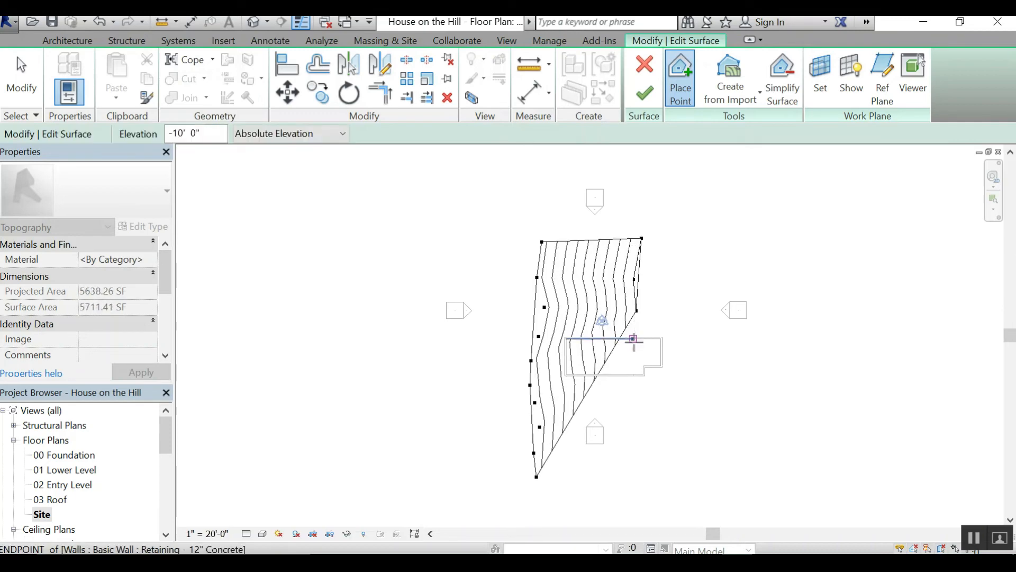
{"action": "left_click", "coordinate": [634, 339]}
{"action": "left_click", "coordinate": [634, 373]}
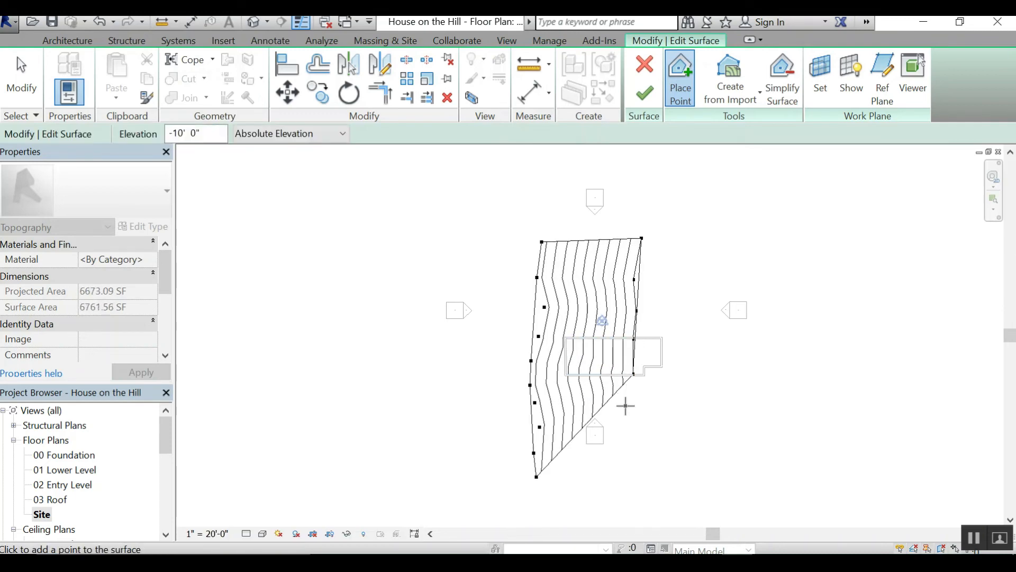
{"action": "left_click", "coordinate": [626, 405]}
{"action": "left_click", "coordinate": [633, 431]}
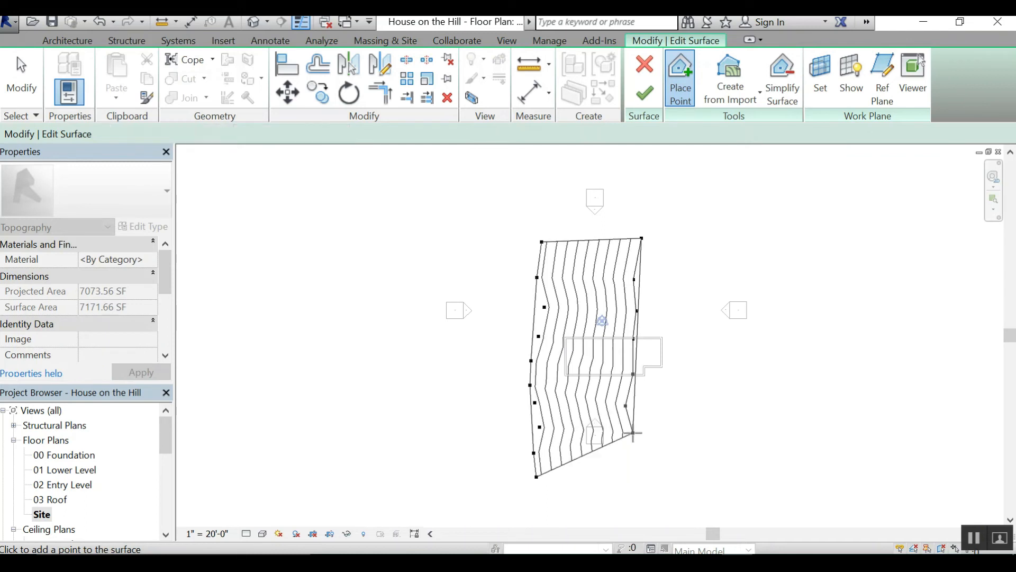
{"action": "left_click", "coordinate": [637, 461]}
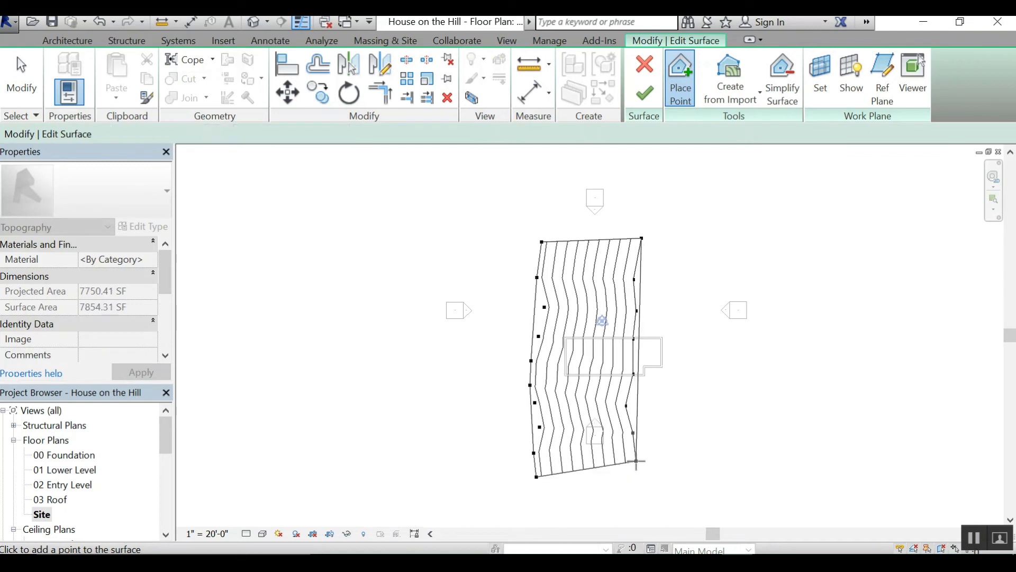
{"action": "left_click", "coordinate": [639, 483]}
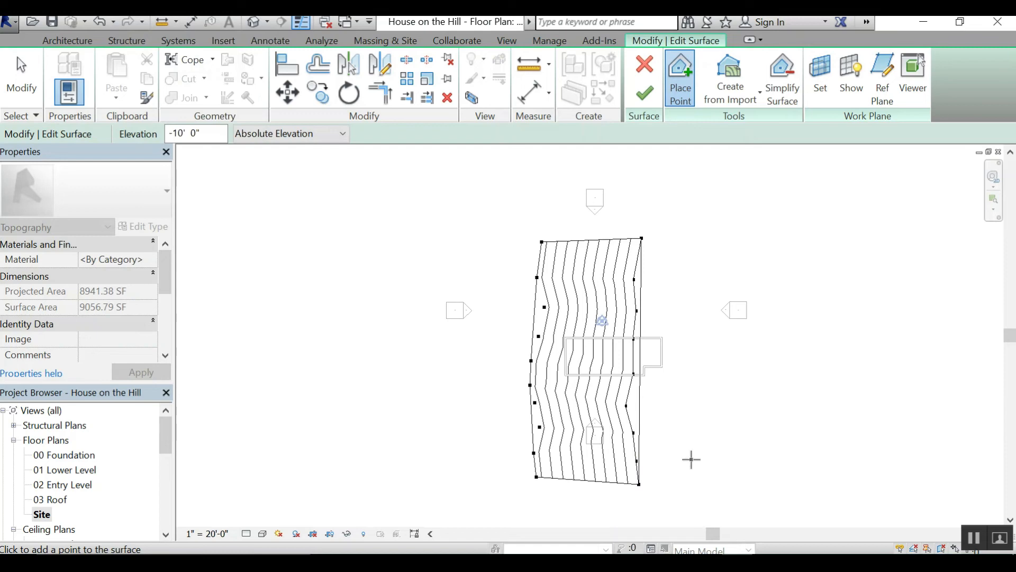
Step: Place six toposurface points at elevation -11' 0" in a north-south line well east of the foundation, and finish the surface
{"action": "left_click", "coordinate": [208, 133]}
{"action": "left_click_drag", "start_coordinate": [209, 133], "coordinate": [159, 134]}
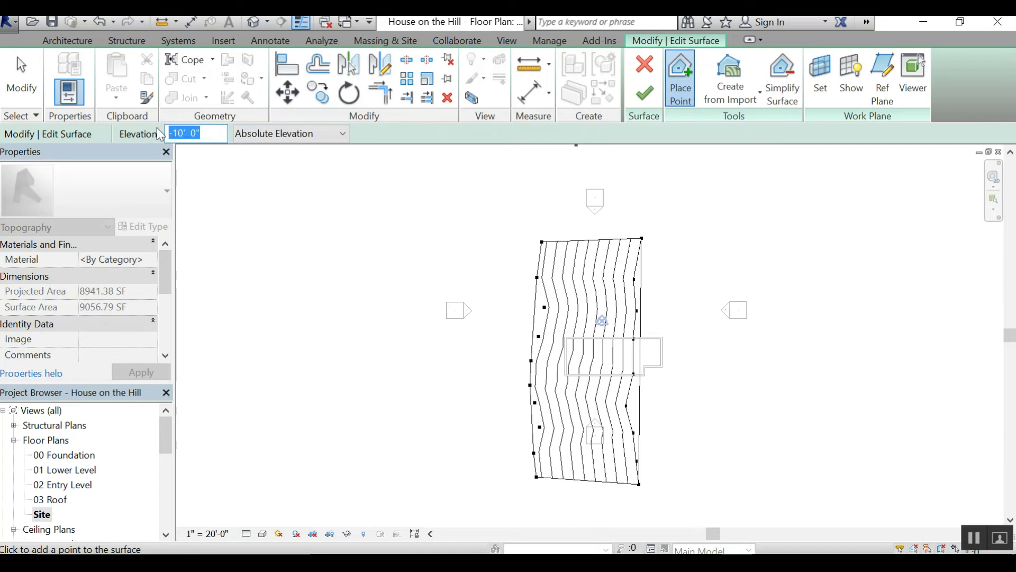
{"action": "type", "text": "-11"}
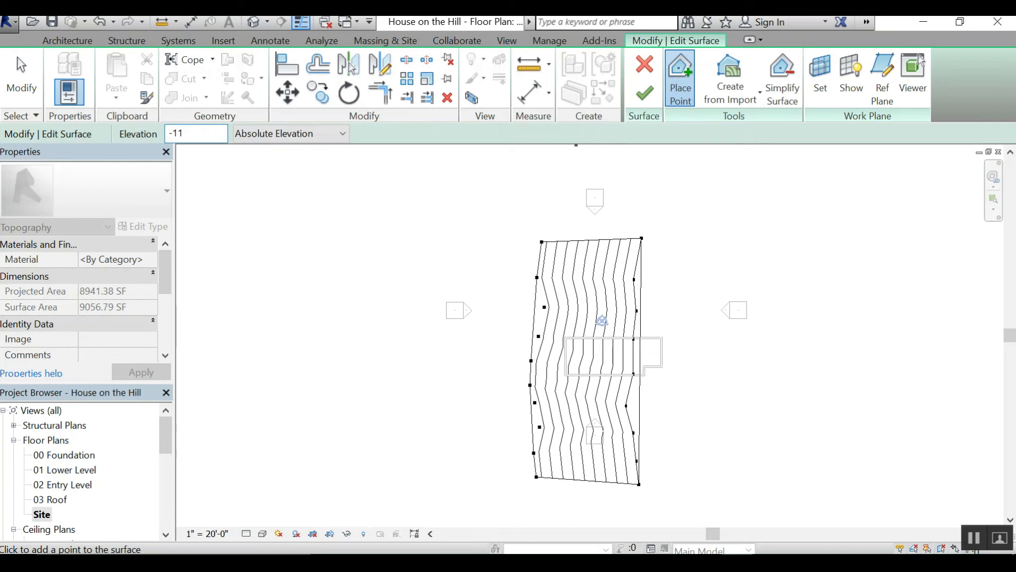
{"action": "type", "text": "'"}
{"action": "key", "text": "Return"}
{"action": "left_click", "coordinate": [816, 243]}
{"action": "left_click", "coordinate": [804, 317]}
{"action": "left_click", "coordinate": [814, 365]}
{"action": "left_click", "coordinate": [809, 409]}
{"action": "left_click", "coordinate": [809, 447]}
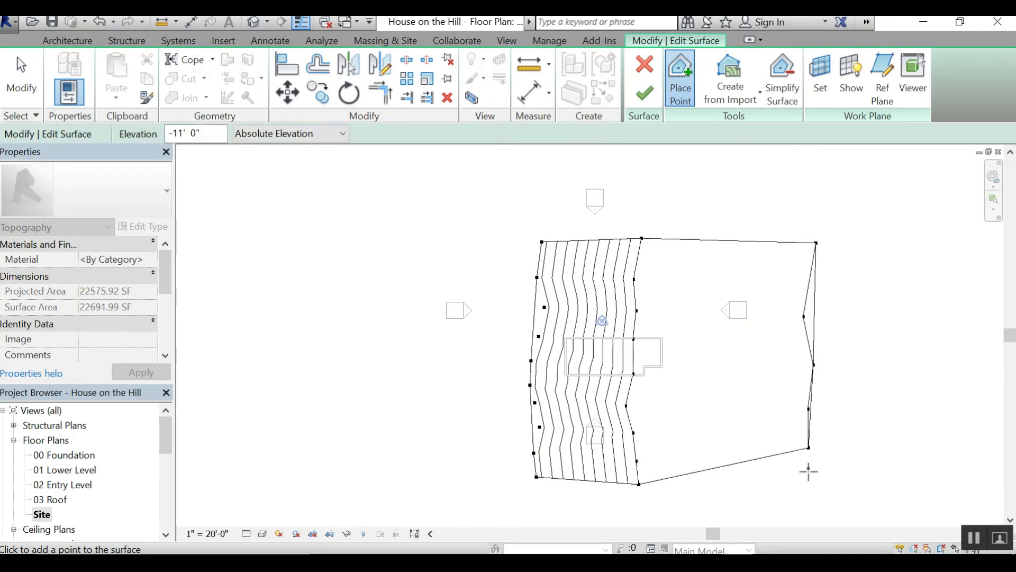
{"action": "left_click", "coordinate": [813, 485]}
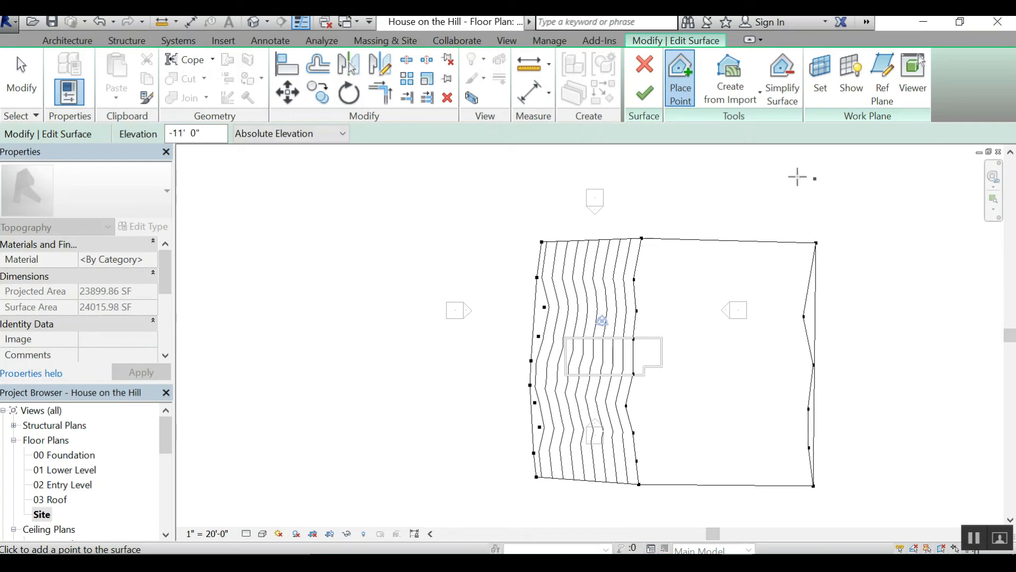
{"action": "left_click", "coordinate": [644, 91]}
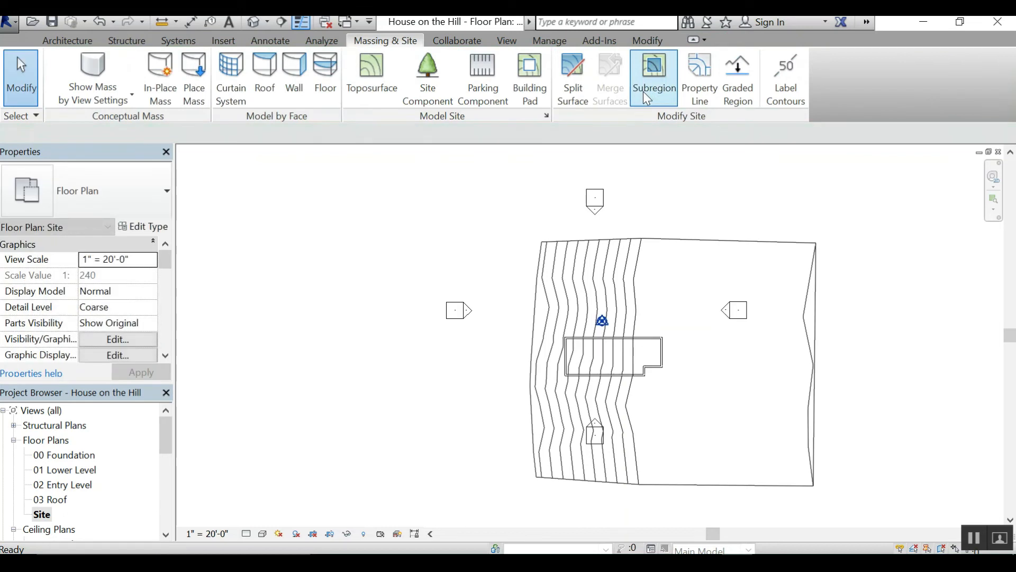
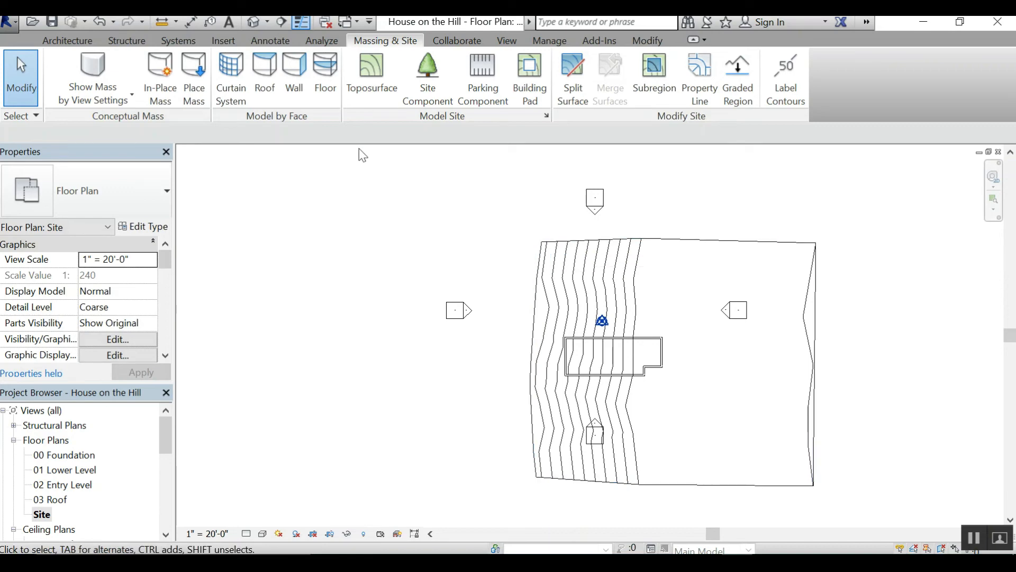
Step: Open the default 3D view and set its detail level to Fine and its visual style to Shaded
{"action": "left_click", "coordinate": [253, 21]}
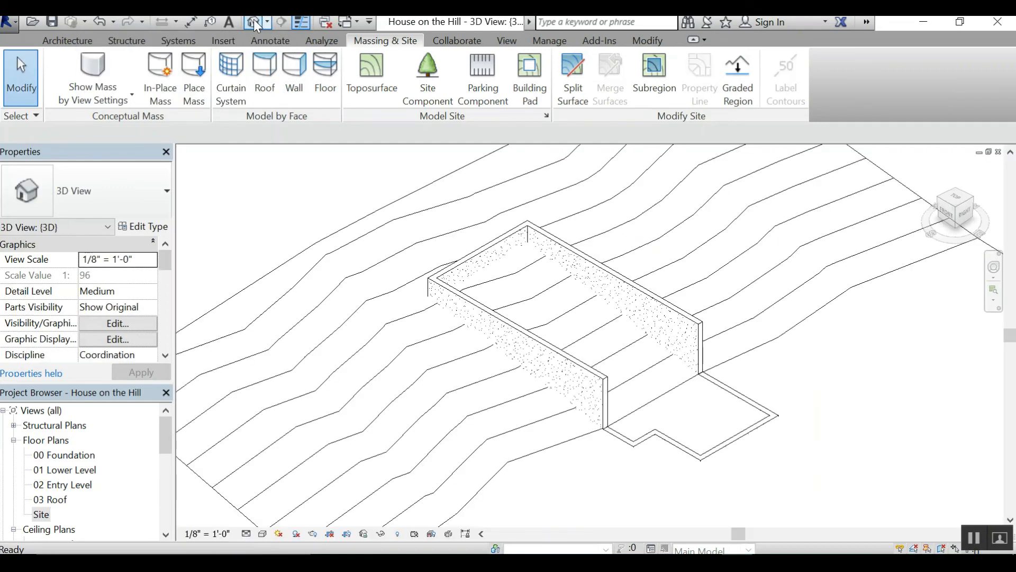
{"action": "scroll", "coordinate": [484, 309], "scroll_direction": "down", "scroll_amount": 4}
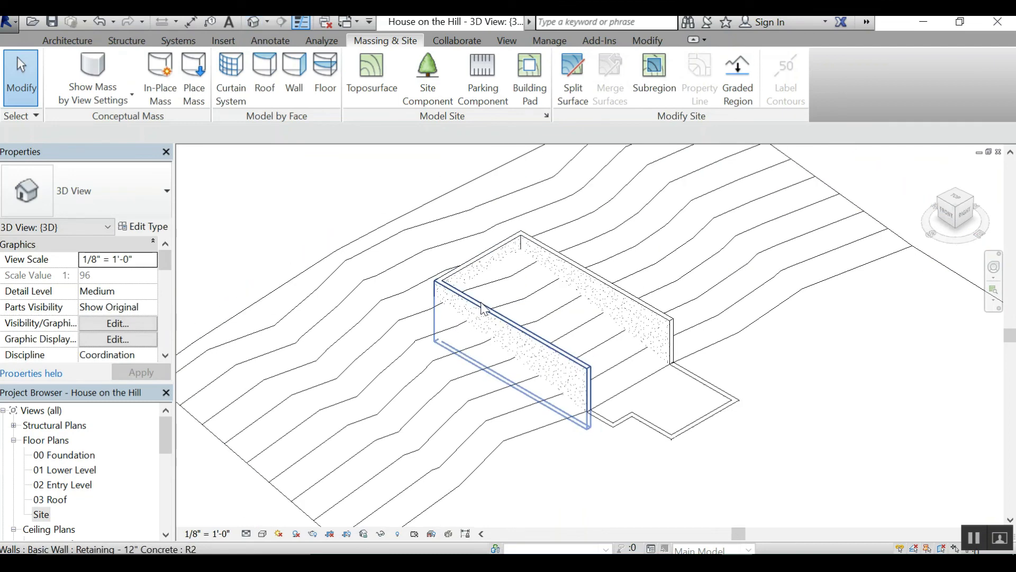
{"action": "left_click", "coordinate": [245, 533]}
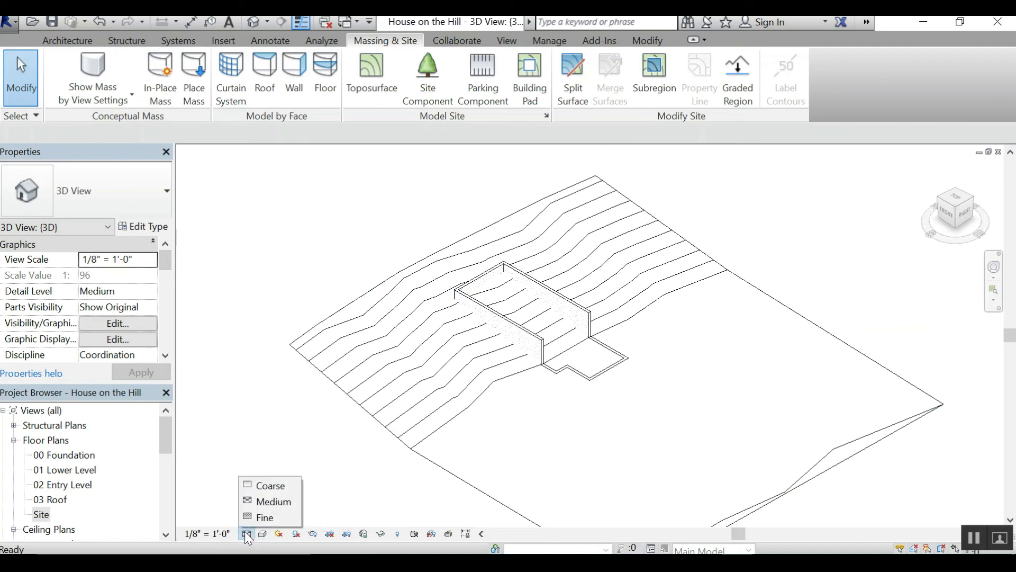
{"action": "left_click", "coordinate": [256, 518]}
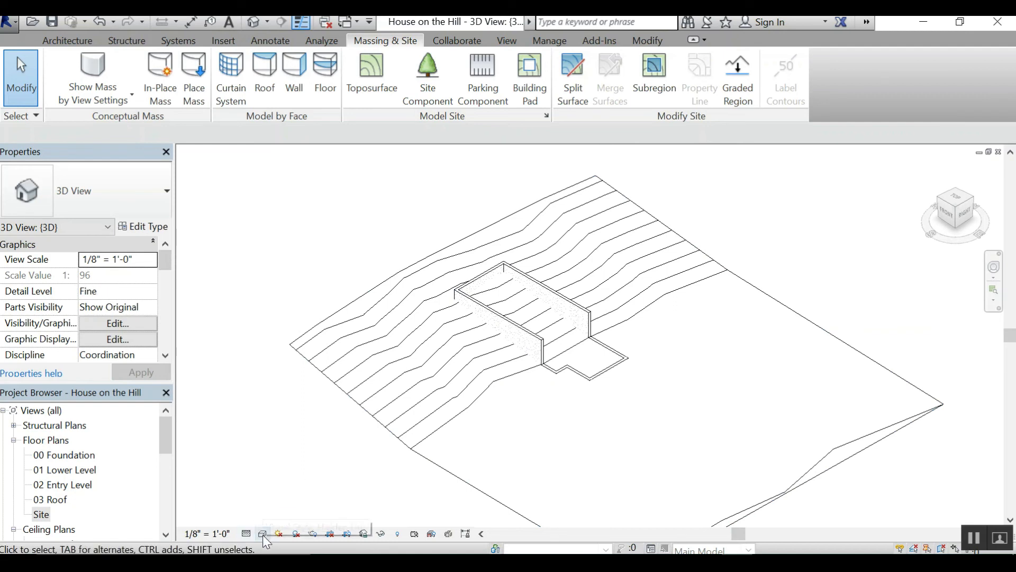
{"action": "left_click", "coordinate": [263, 534]}
{"action": "left_click", "coordinate": [289, 470]}
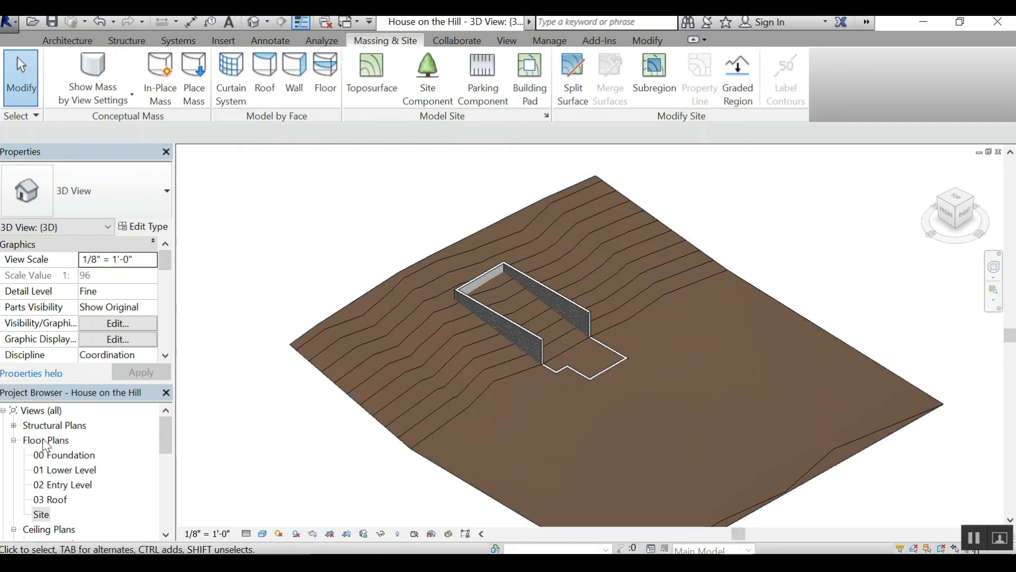
Step: Return to the Site floor plan and outline a building pad on 00 Foundation by picking the foundation walls' six outer edges
{"action": "double_click", "coordinate": [42, 515]}
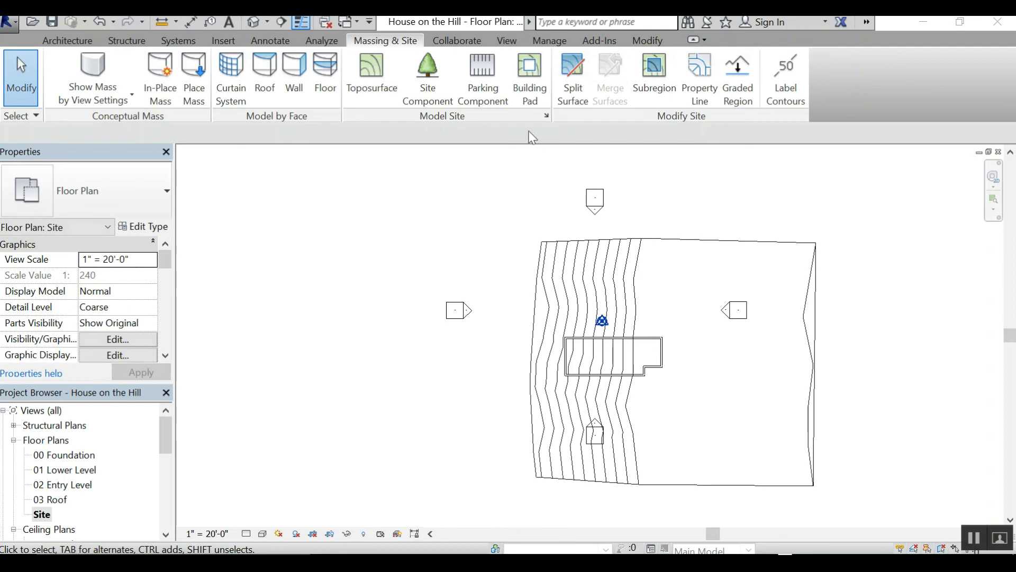
{"action": "left_click", "coordinate": [531, 77]}
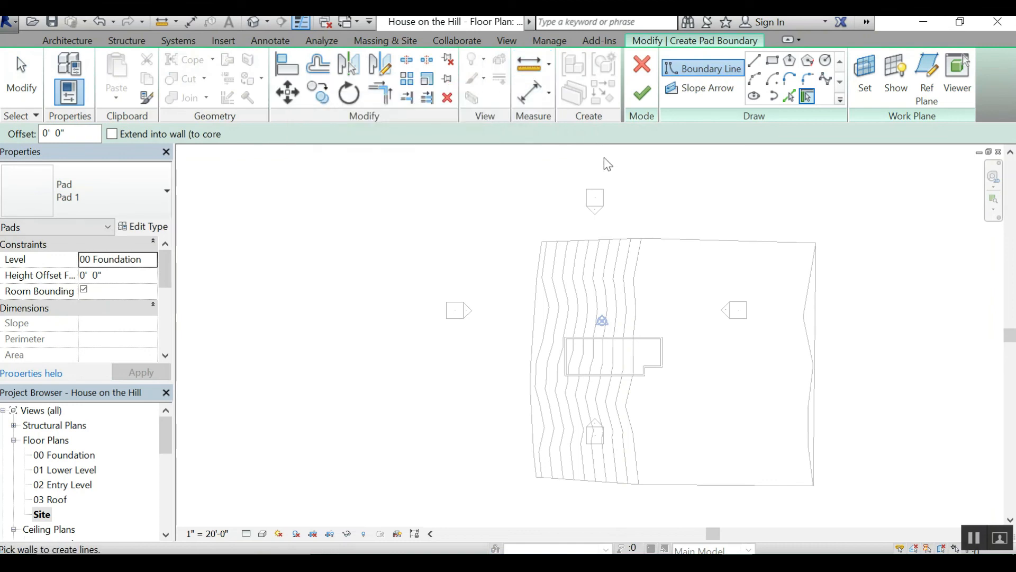
{"action": "scroll", "coordinate": [618, 360], "scroll_direction": "up", "scroll_amount": 2}
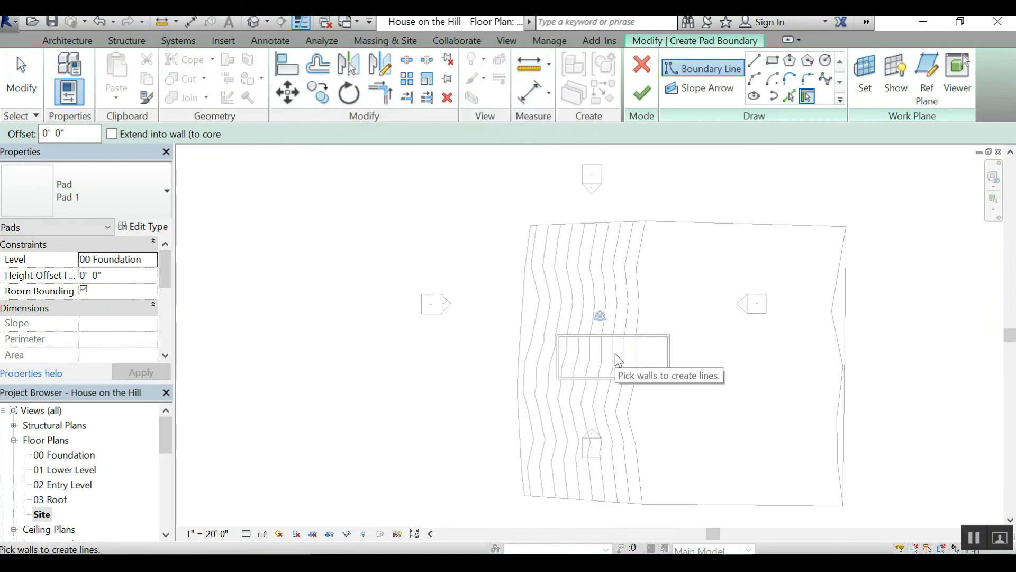
{"action": "scroll", "coordinate": [618, 361], "scroll_direction": "up", "scroll_amount": 2}
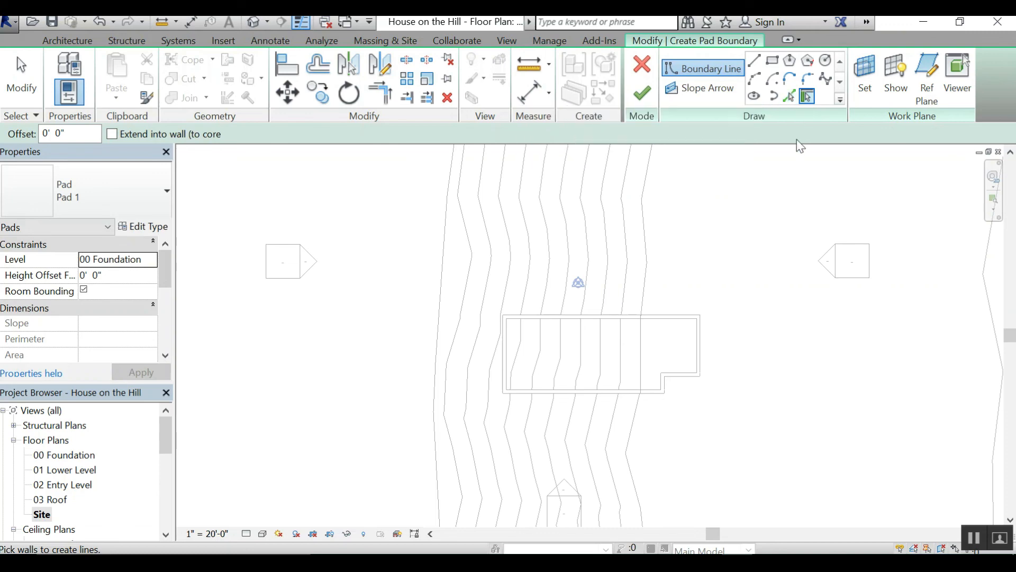
{"action": "scroll", "coordinate": [625, 368], "scroll_direction": "up", "scroll_amount": 3}
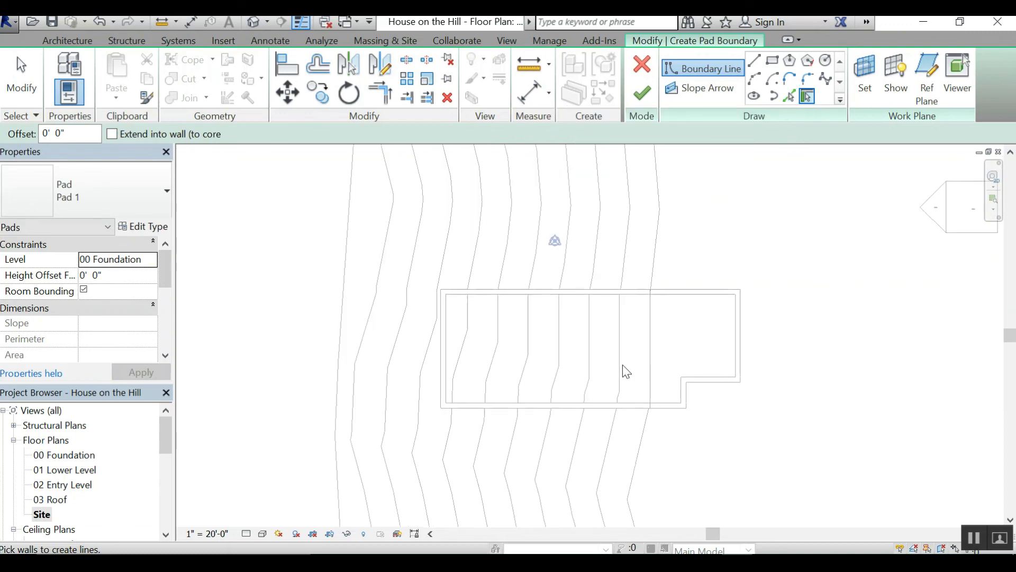
{"action": "scroll", "coordinate": [581, 363], "scroll_direction": "up", "scroll_amount": 2}
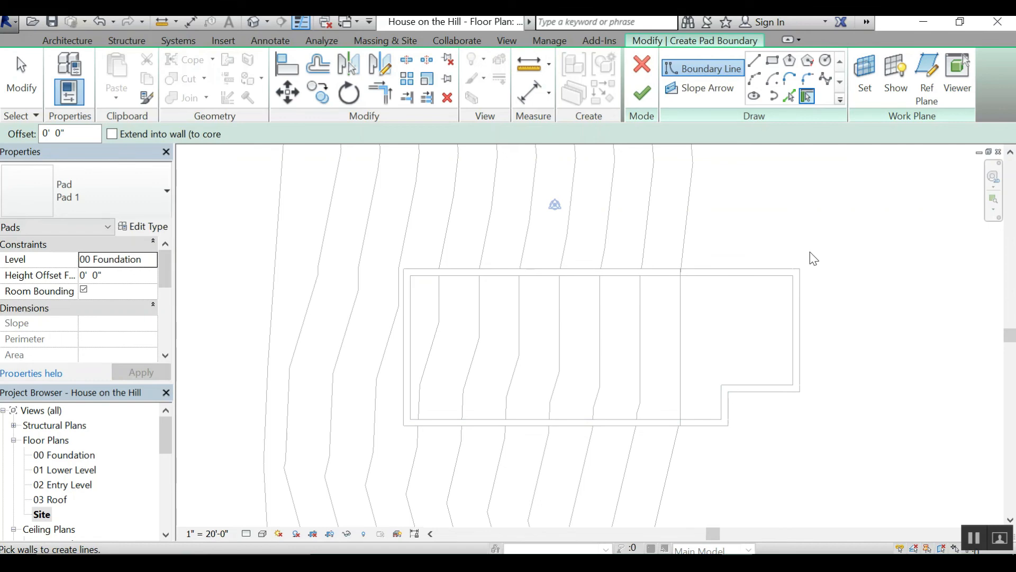
{"action": "left_click", "coordinate": [790, 95]}
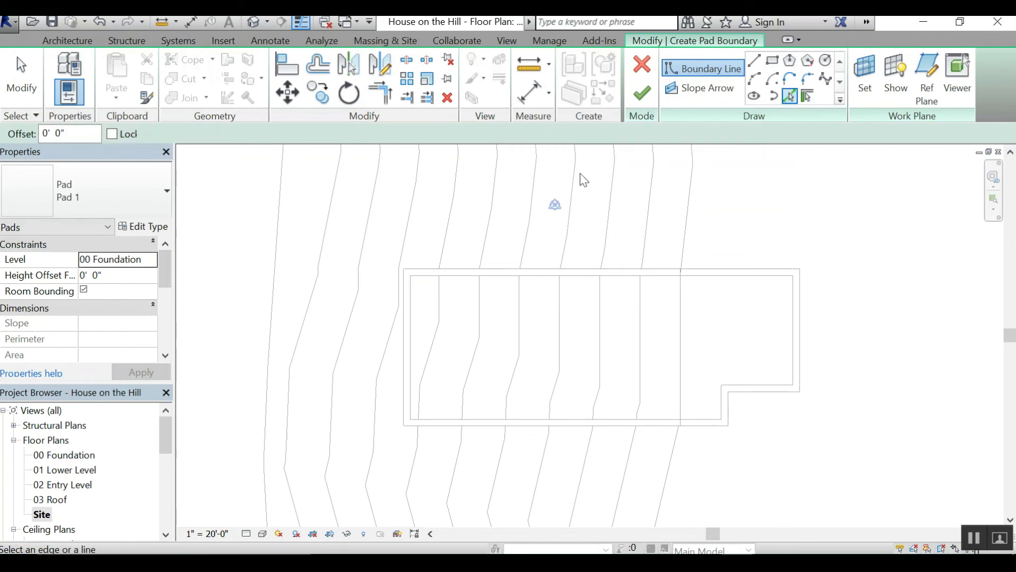
{"action": "left_click", "coordinate": [496, 274]}
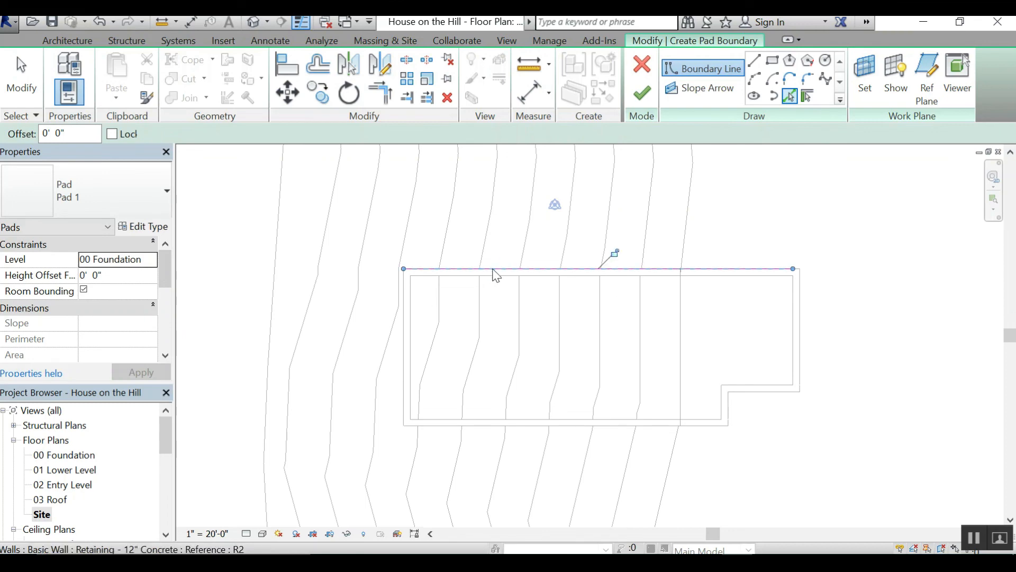
{"action": "left_click", "coordinate": [402, 326]}
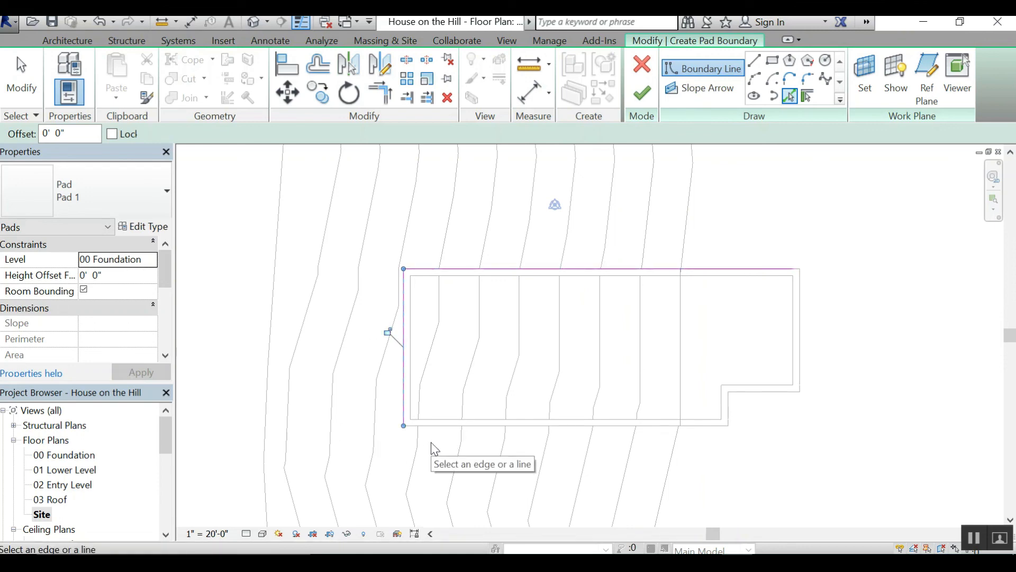
{"action": "left_click", "coordinate": [480, 436]}
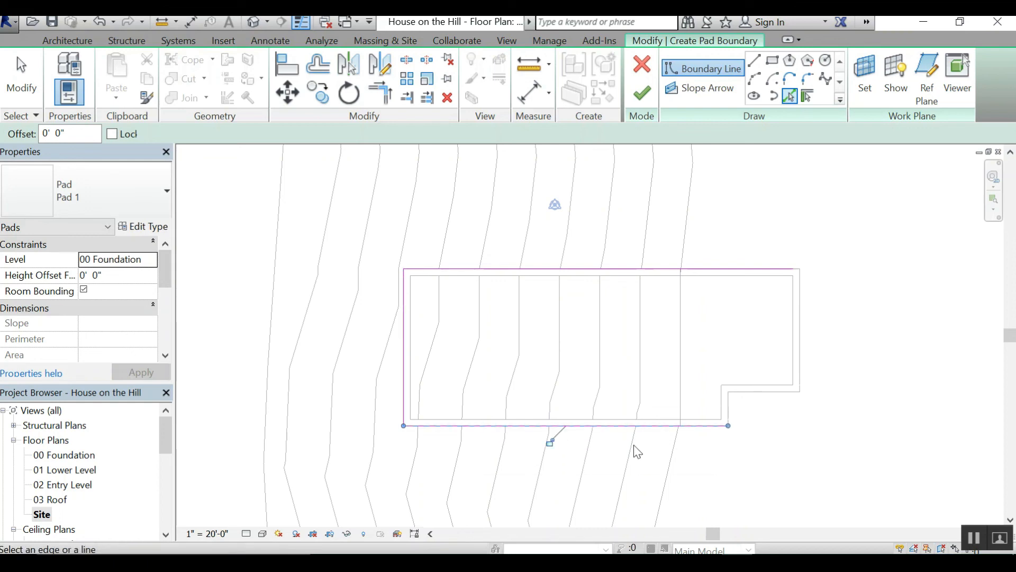
{"action": "left_click", "coordinate": [735, 412]}
{"action": "left_click", "coordinate": [768, 396]}
{"action": "left_click", "coordinate": [801, 325]}
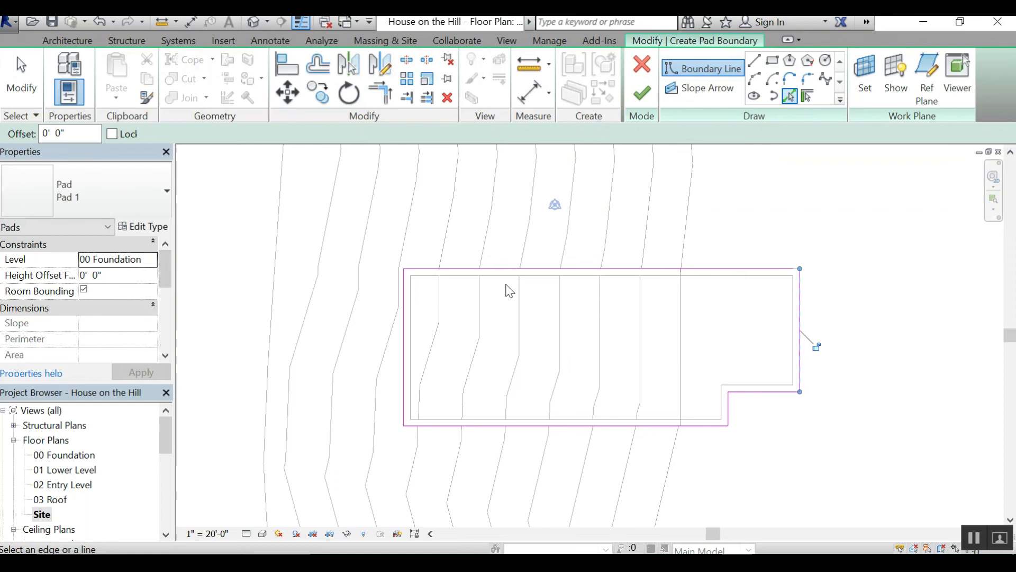
{"action": "left_click", "coordinate": [594, 271]}
Step: Close the gap at the pad boundary's northeast corner by trimming the north and east lines to a corner
{"action": "scroll", "coordinate": [809, 285], "scroll_direction": "up", "scroll_amount": 4}
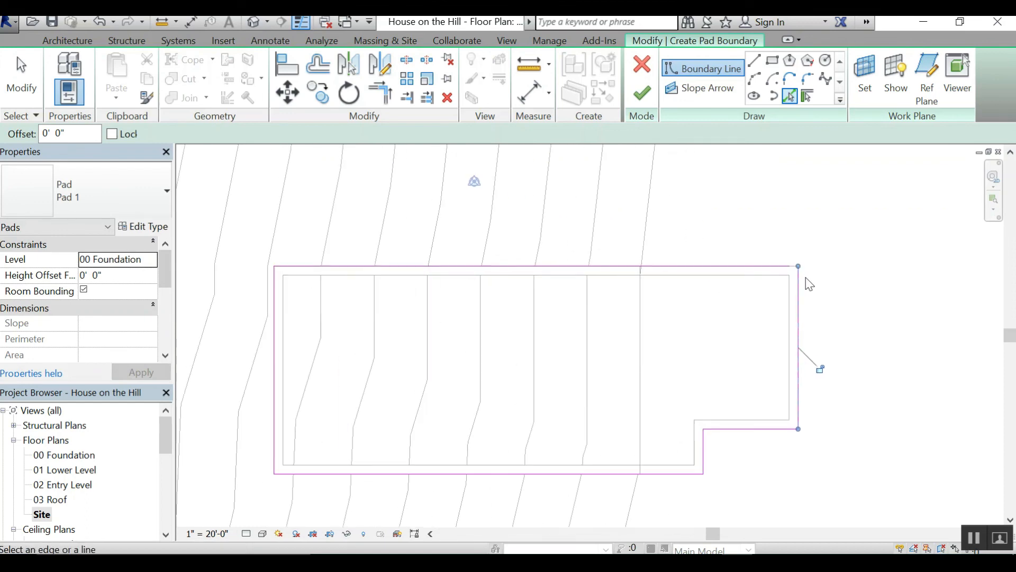
{"action": "scroll", "coordinate": [810, 284], "scroll_direction": "up", "scroll_amount": 3}
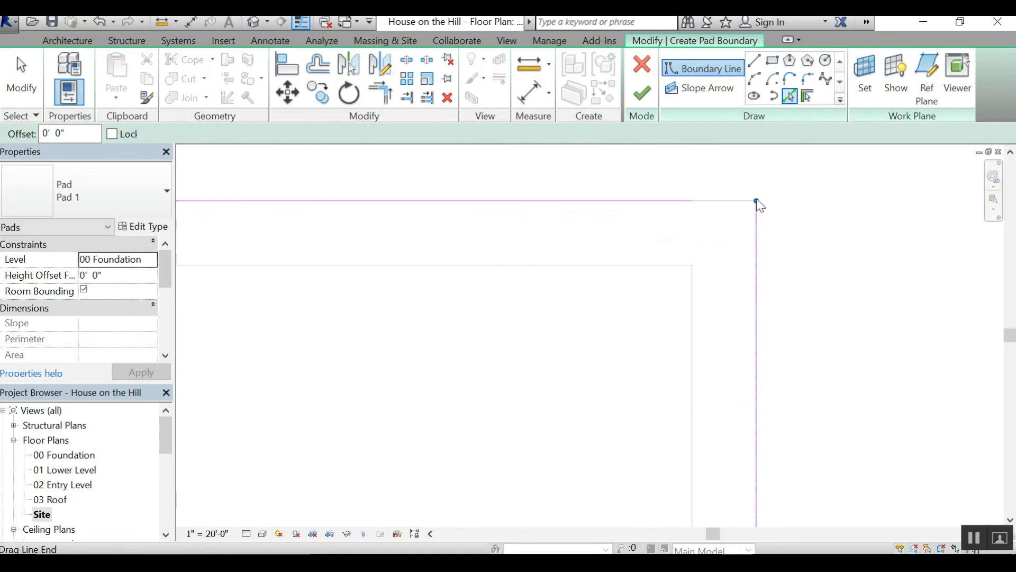
{"action": "left_click", "coordinate": [691, 205]}
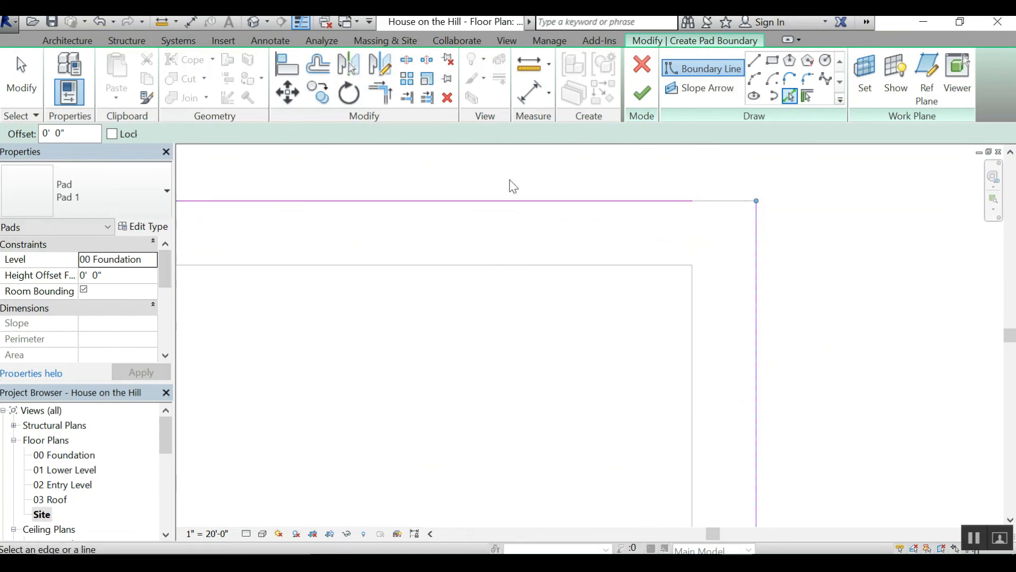
{"action": "left_click", "coordinate": [381, 92]}
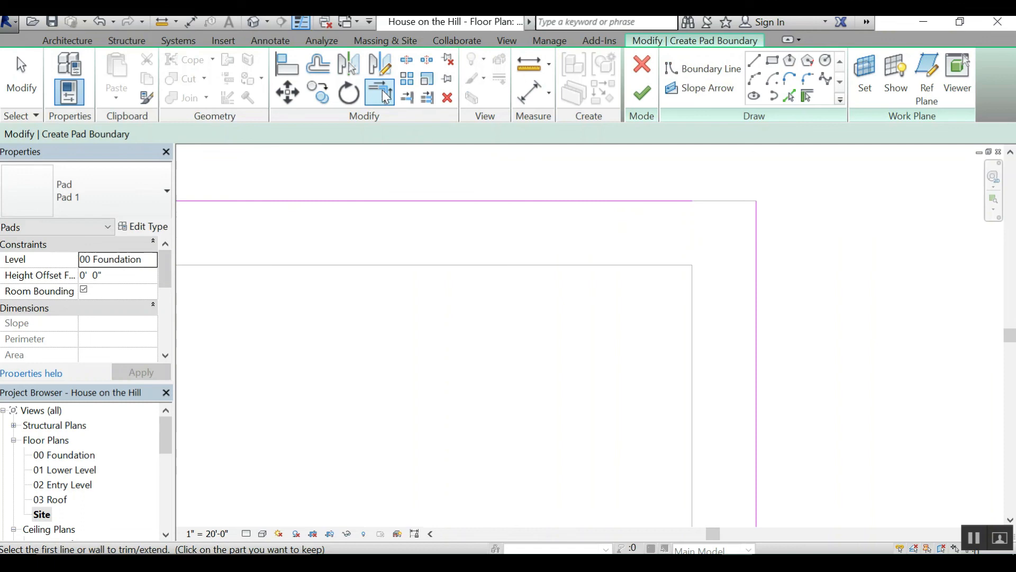
{"action": "left_click", "coordinate": [635, 199]}
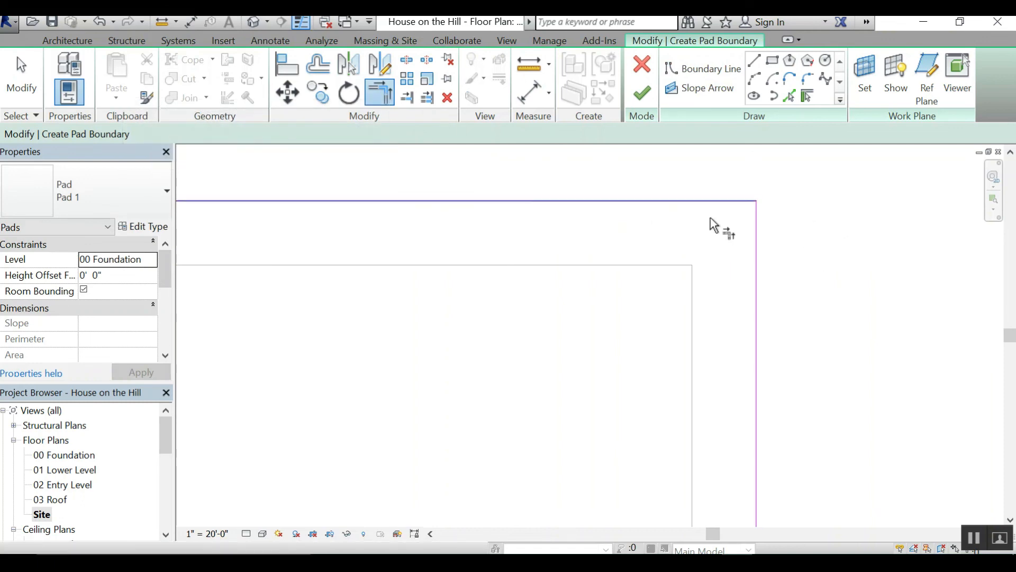
{"action": "scroll", "coordinate": [795, 211], "scroll_direction": "down", "scroll_amount": 1}
{"action": "left_click", "coordinate": [771, 220]}
{"action": "scroll", "coordinate": [810, 190], "scroll_direction": "down", "scroll_amount": 4}
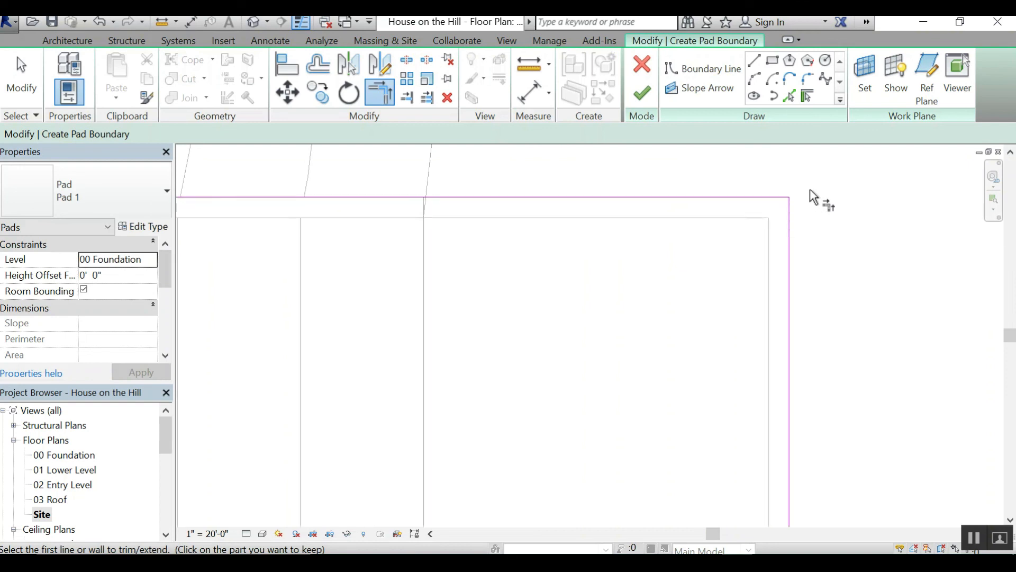
Step: Check the pad boundary's corners for gaps and finish the building pad
{"action": "scroll", "coordinate": [812, 357], "scroll_direction": "up", "scroll_amount": 6}
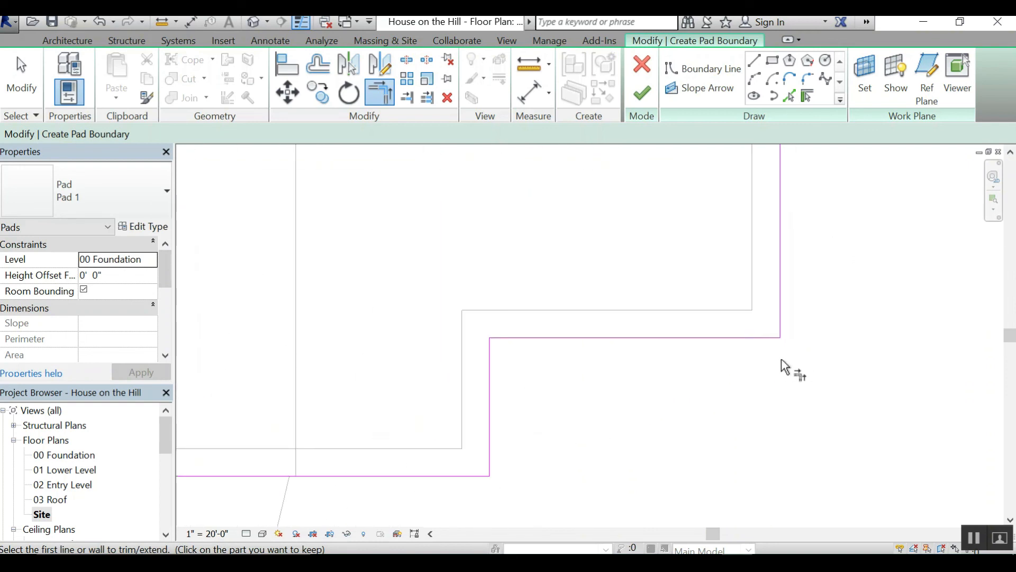
{"action": "scroll", "coordinate": [824, 321], "scroll_direction": "down", "scroll_amount": 3}
{"action": "scroll", "coordinate": [691, 329], "scroll_direction": "up", "scroll_amount": 2}
{"action": "scroll", "coordinate": [687, 417], "scroll_direction": "down", "scroll_amount": 3}
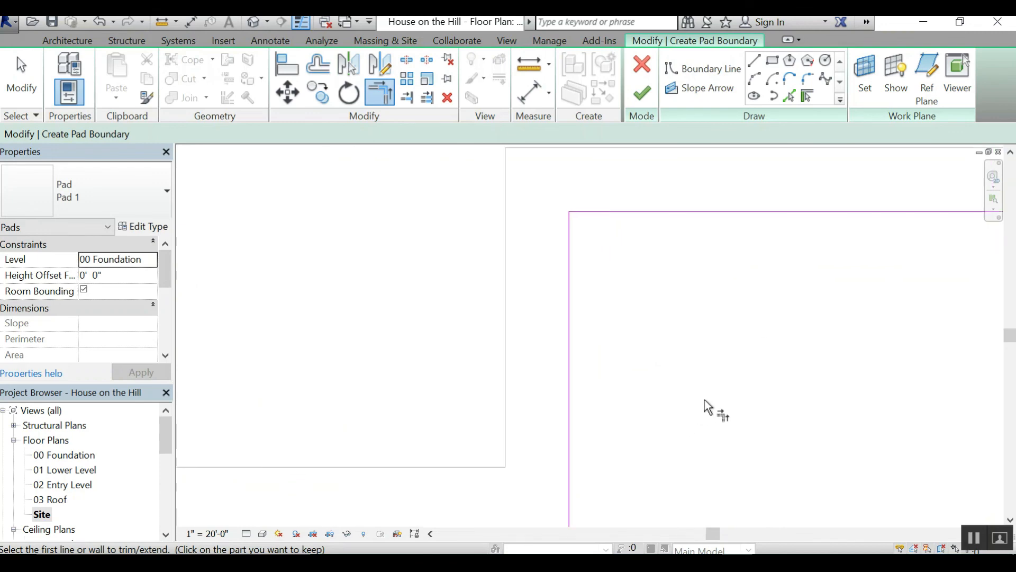
{"action": "scroll", "coordinate": [721, 396], "scroll_direction": "up", "scroll_amount": 2}
{"action": "scroll", "coordinate": [721, 395], "scroll_direction": "down", "scroll_amount": 3}
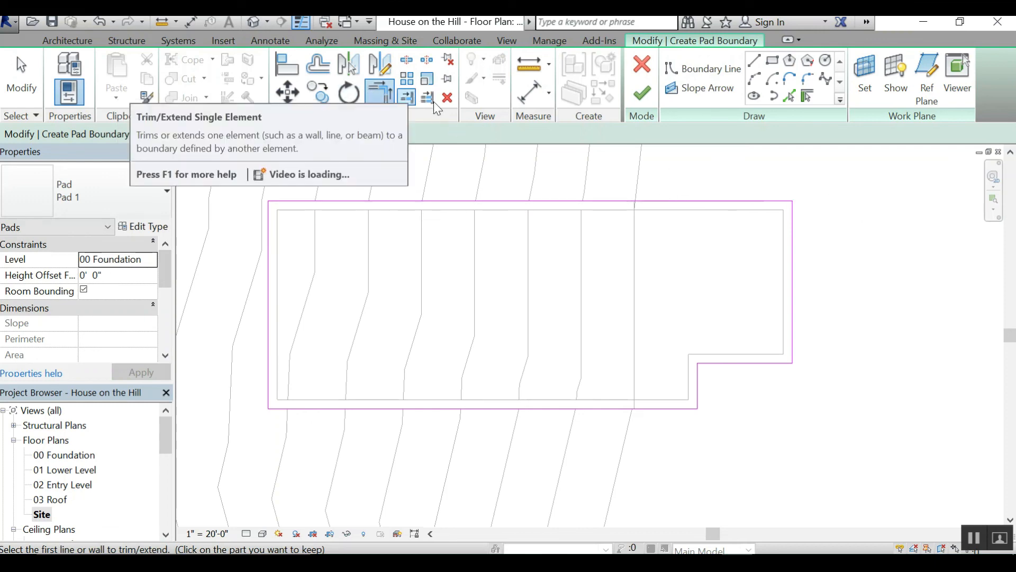
{"action": "scroll", "coordinate": [809, 208], "scroll_direction": "up", "scroll_amount": 4}
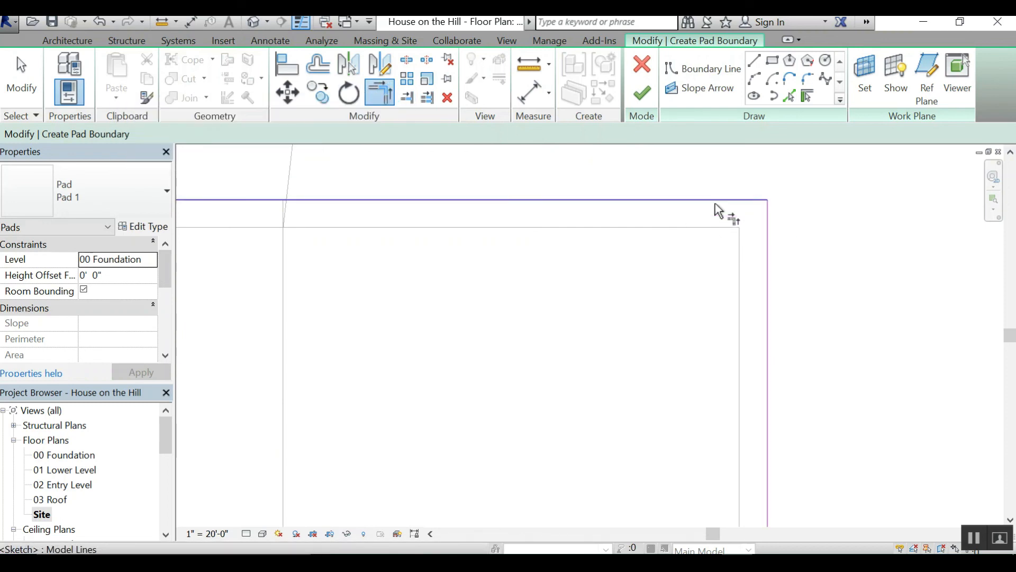
{"action": "scroll", "coordinate": [847, 222], "scroll_direction": "down", "scroll_amount": 4}
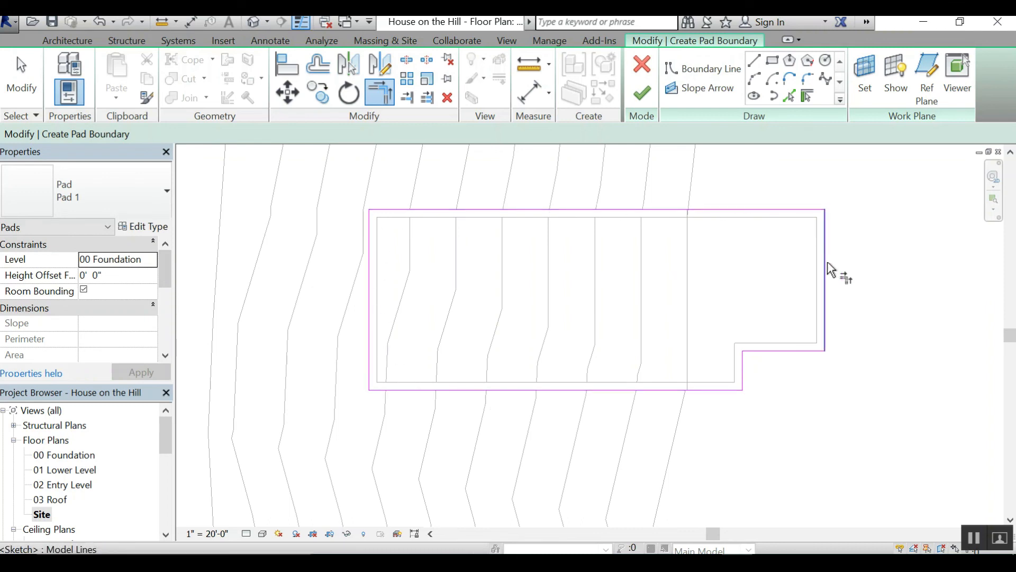
{"action": "left_click", "coordinate": [645, 91]}
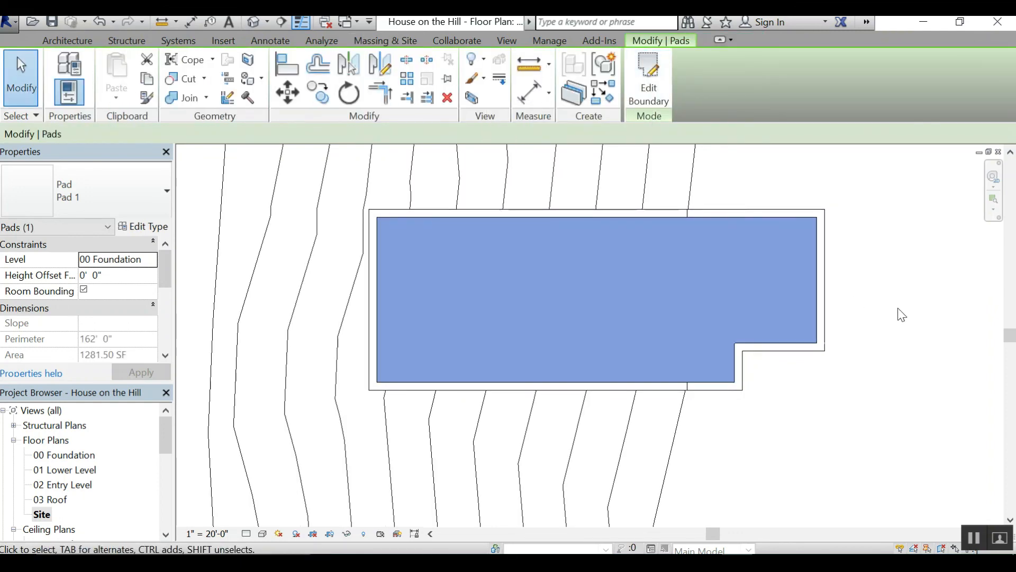
{"action": "scroll", "coordinate": [699, 333], "scroll_direction": "down", "scroll_amount": 3}
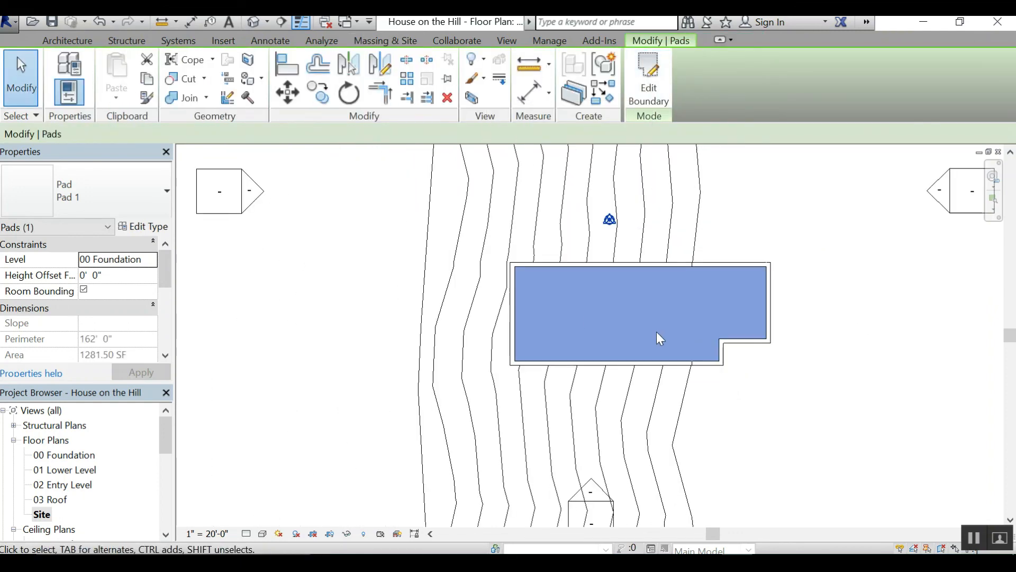
Step: Deselect the building pad and open the default 3D view to inspect the pad's cut in the toposurface
{"action": "scroll", "coordinate": [673, 319], "scroll_direction": "down", "scroll_amount": 3}
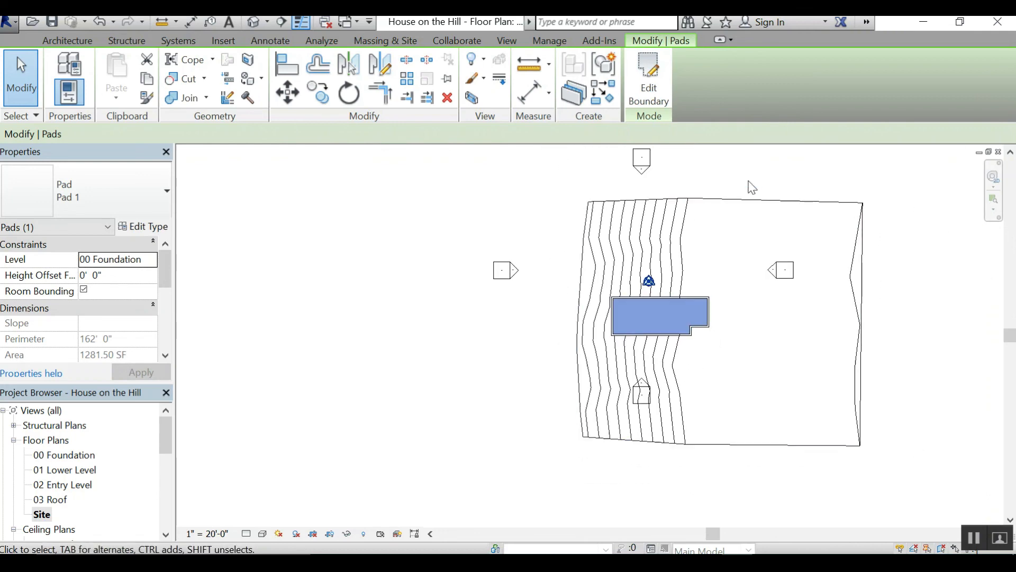
{"action": "key", "text": "Escape"}
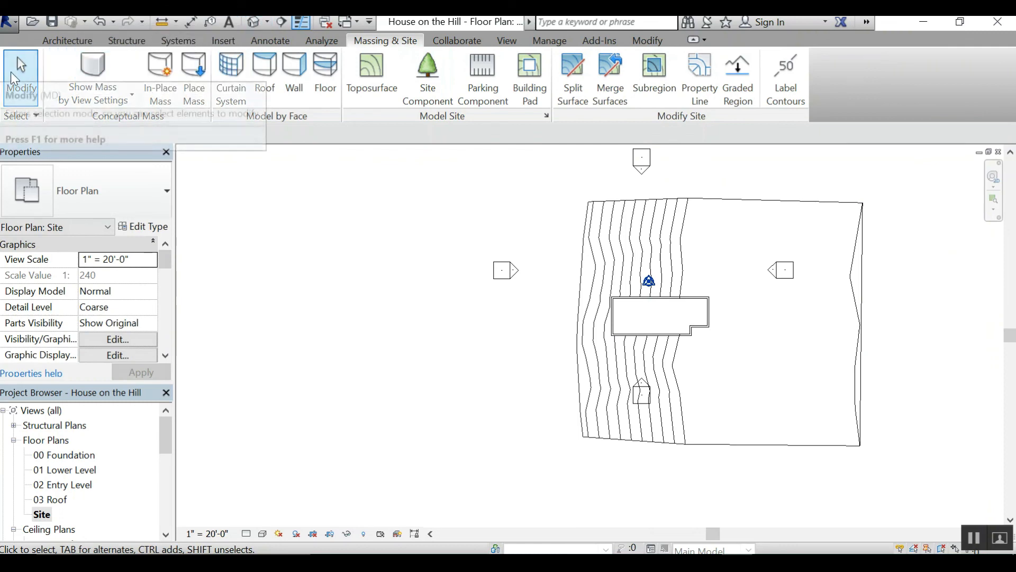
{"action": "left_click", "coordinate": [254, 24]}
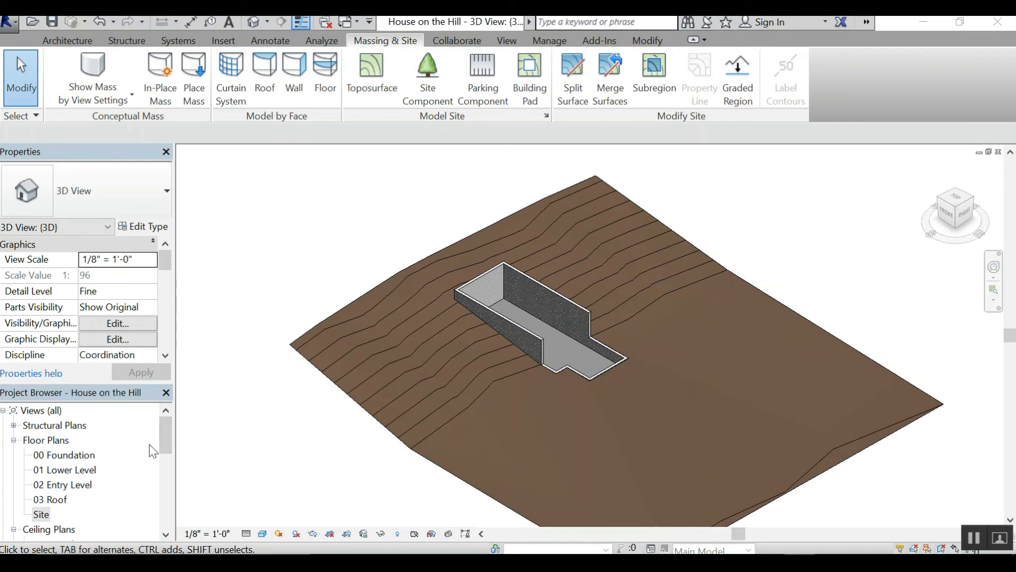
Step: Open the To the Building perspective view and enlarge its crop region outward on all four sides
{"action": "left_click_drag", "start_coordinate": [164, 435], "coordinate": [167, 475]}
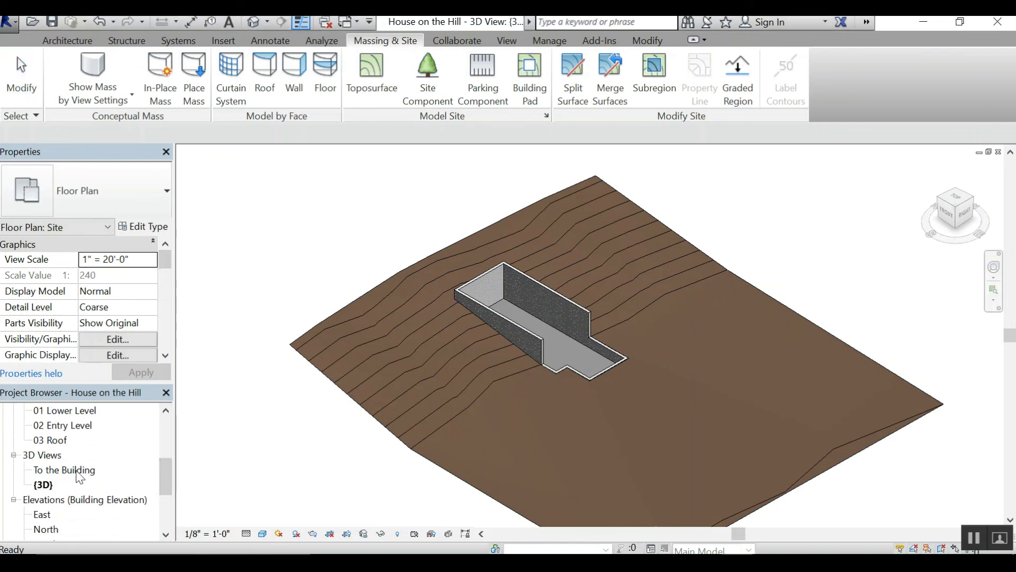
{"action": "double_click", "coordinate": [79, 471]}
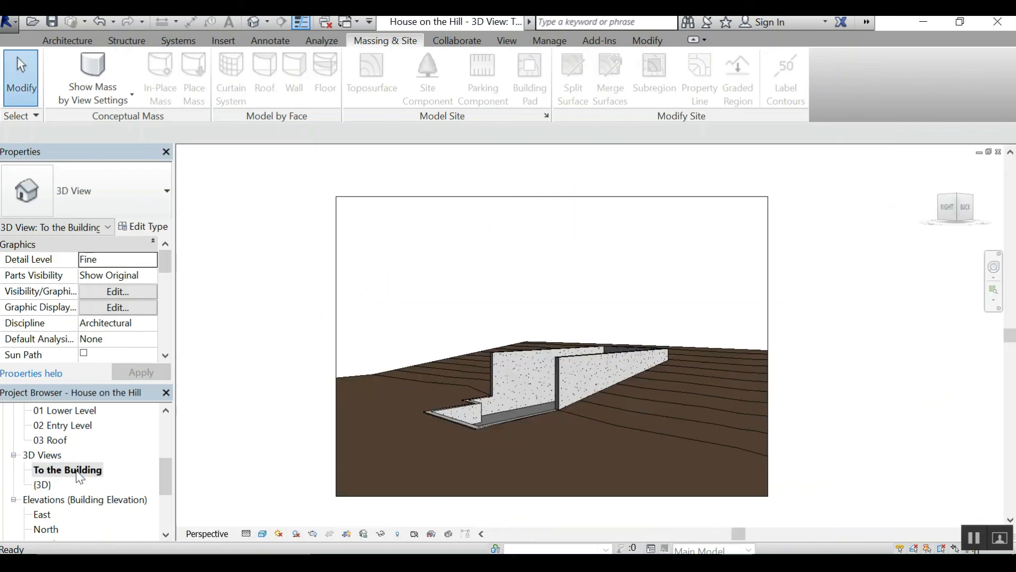
{"action": "scroll", "coordinate": [590, 234], "scroll_direction": "down", "scroll_amount": 1}
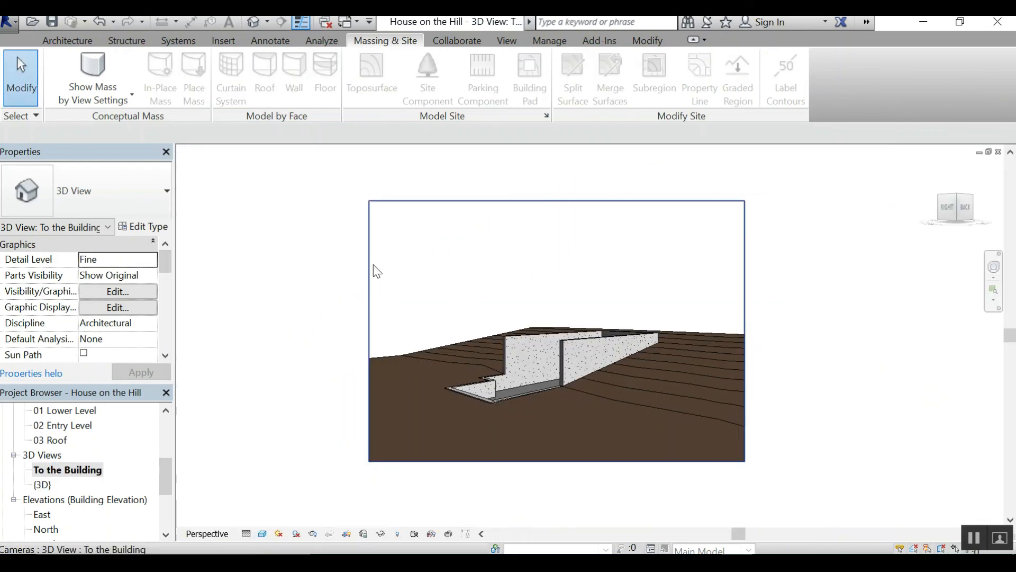
{"action": "left_click", "coordinate": [370, 309]}
{"action": "left_click_drag", "start_coordinate": [369, 332], "coordinate": [328, 332]}
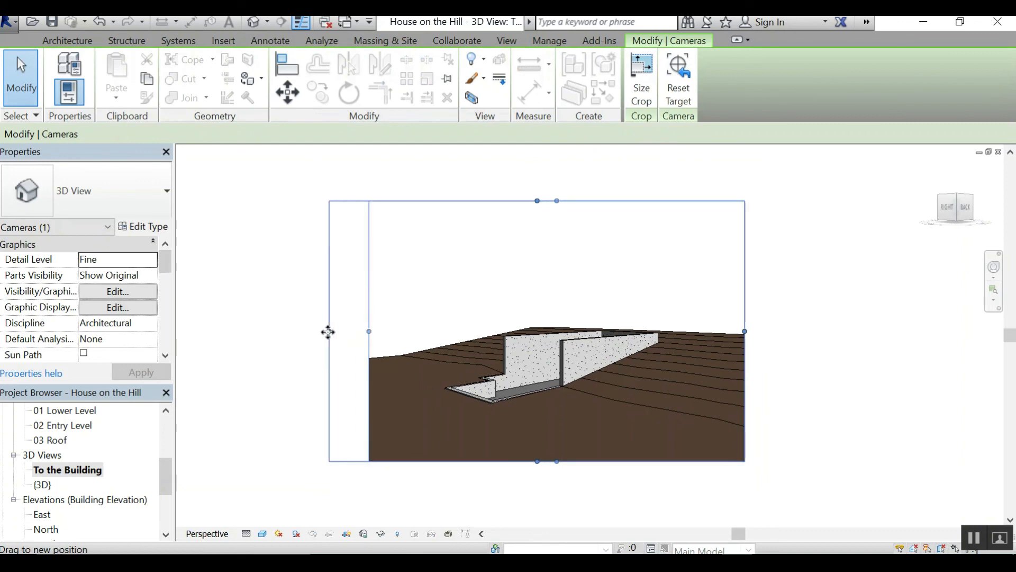
{"action": "left_click_drag", "start_coordinate": [745, 332], "coordinate": [797, 329]}
{"action": "left_click_drag", "start_coordinate": [562, 461], "coordinate": [563, 483]}
{"action": "left_click_drag", "start_coordinate": [563, 200], "coordinate": [563, 167]}
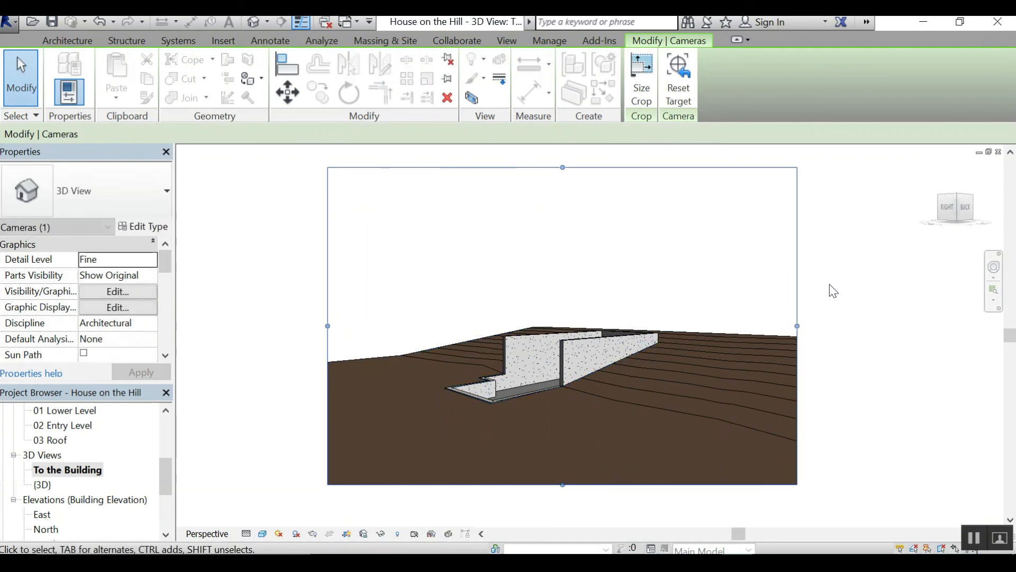
{"action": "left_click", "coordinate": [834, 291]}
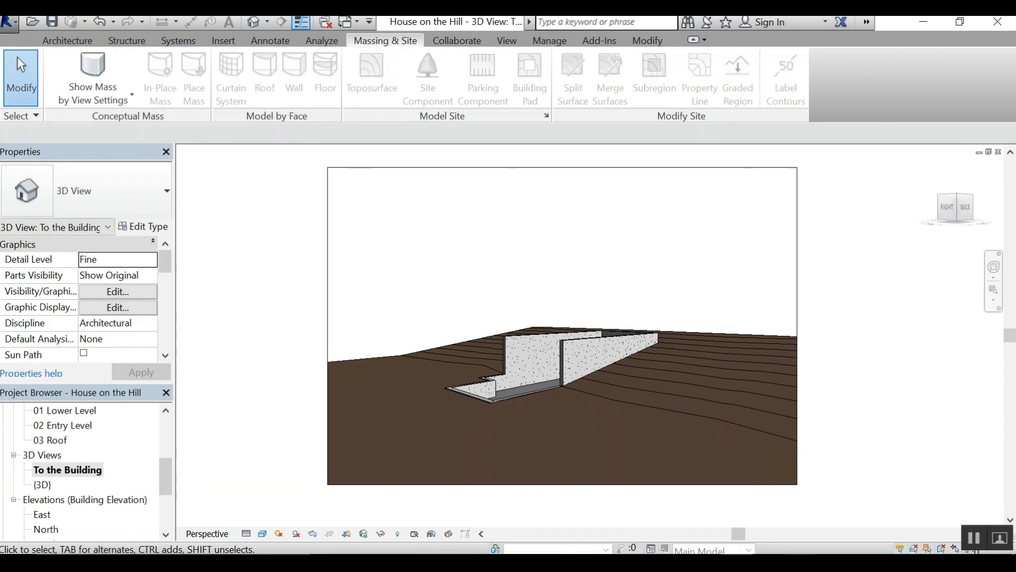
{"action": "mouse_move", "coordinate": [799, 563]}
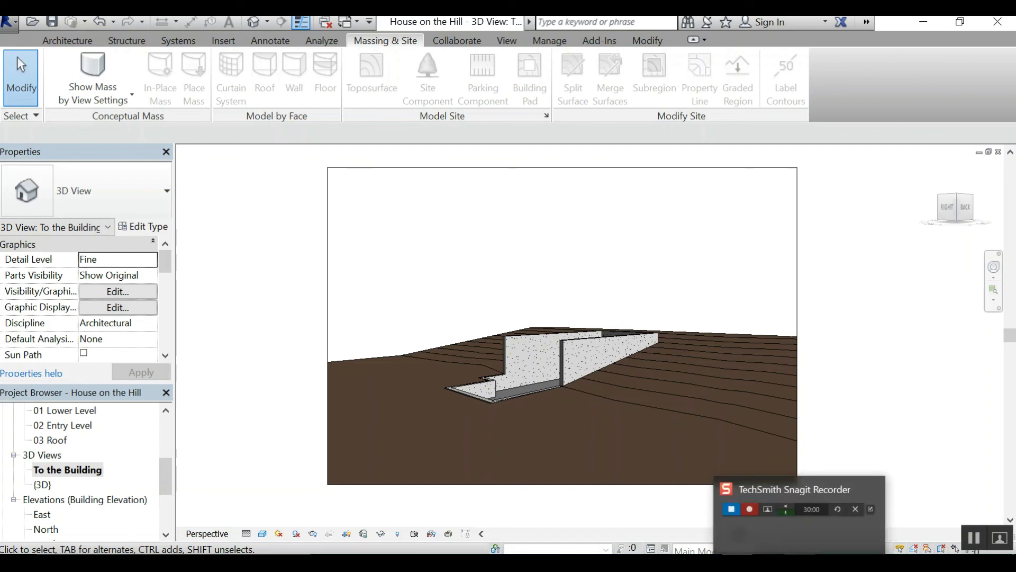